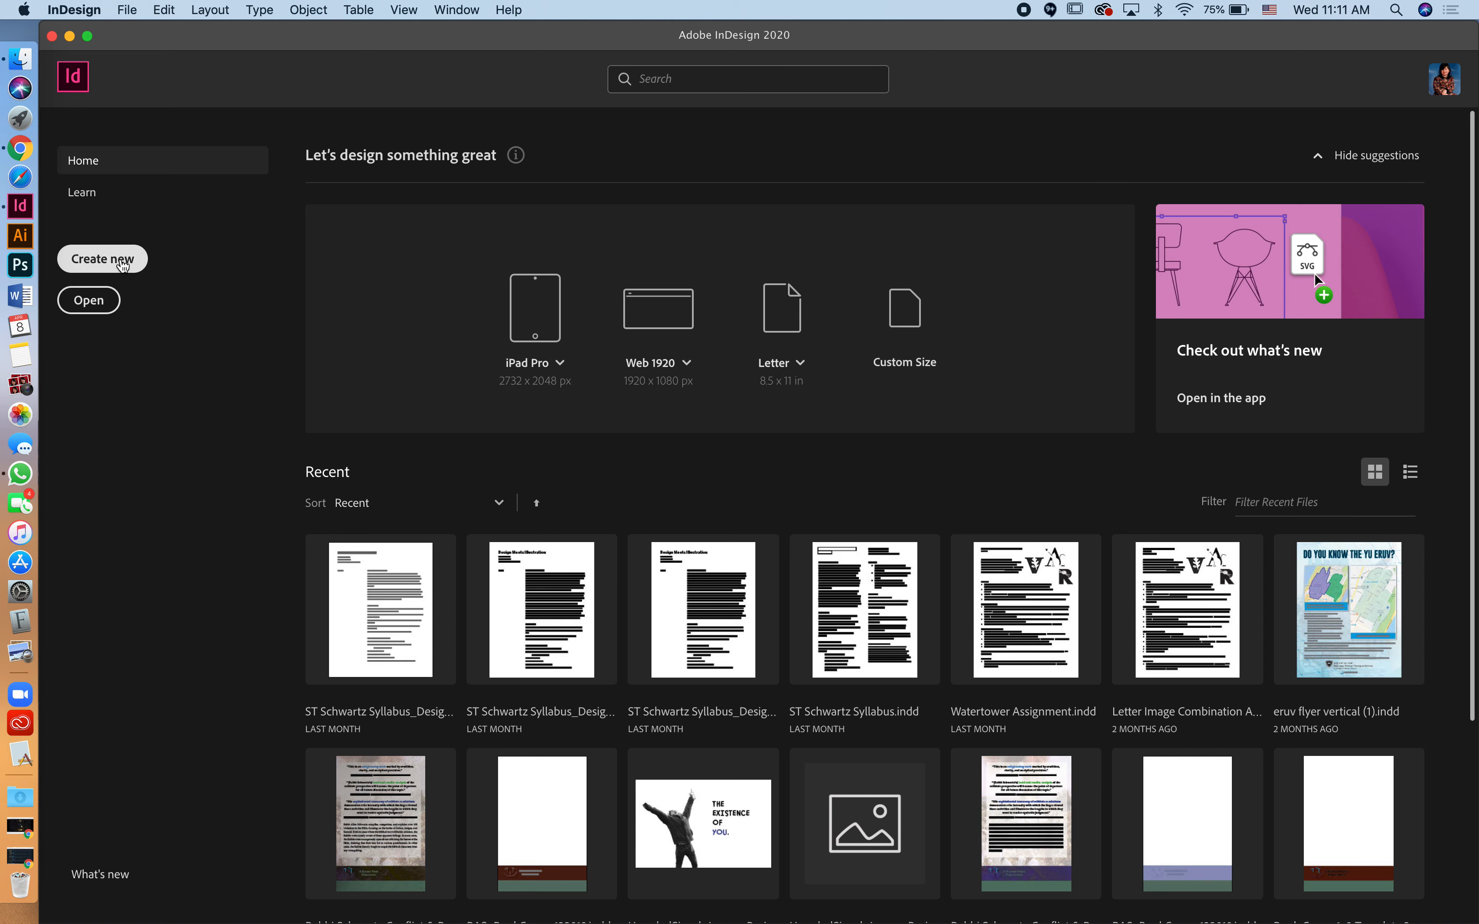
Step: Start a new document named Test, in inches, 8.5 × 11 in, kept in portrait orientation
click(122, 263)
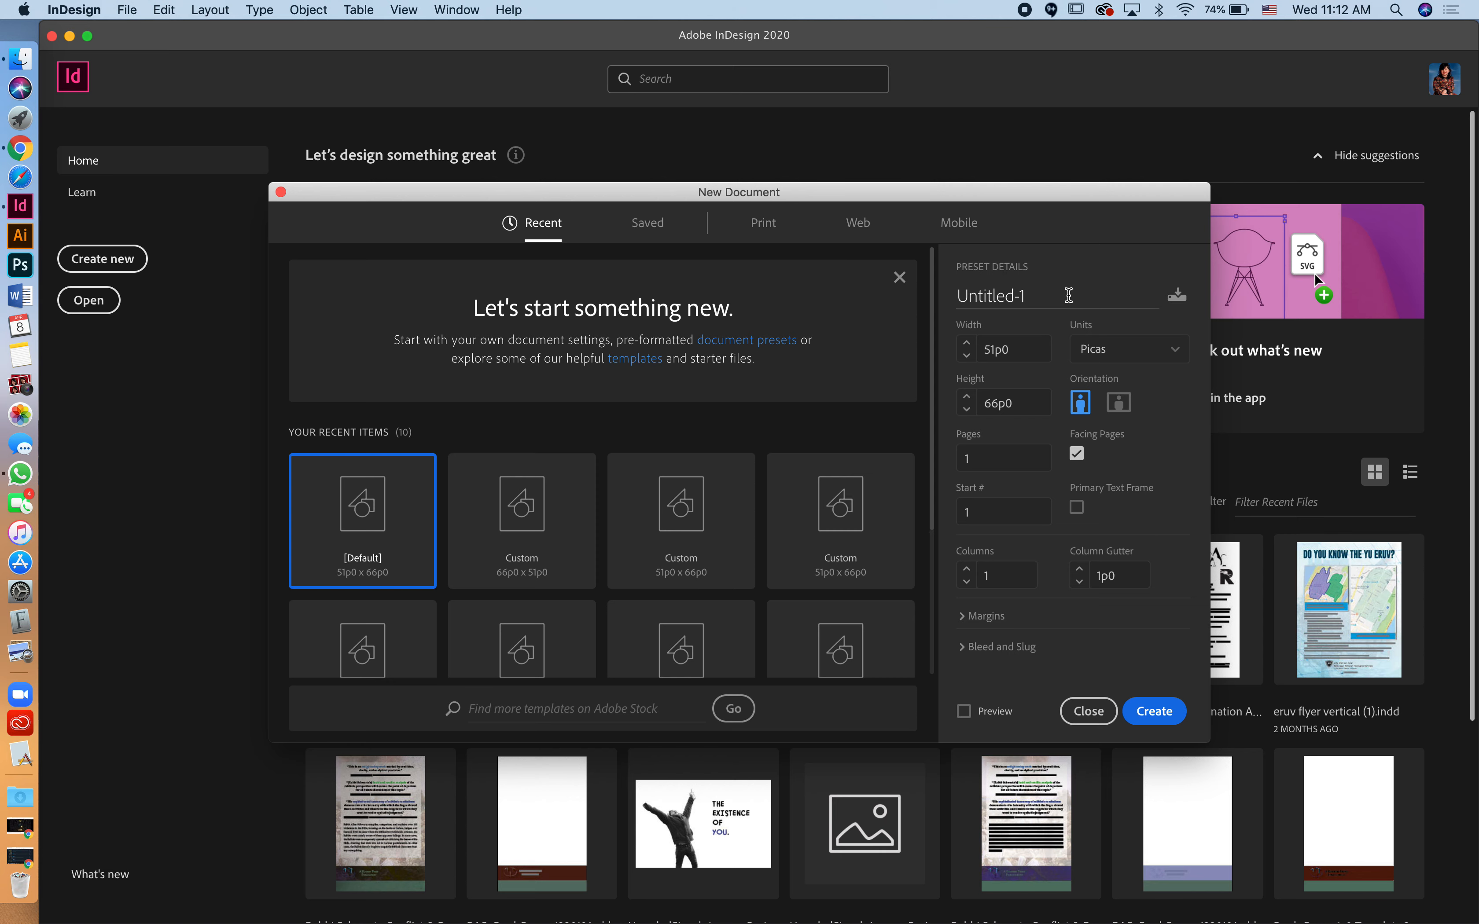
double_click(953, 296)
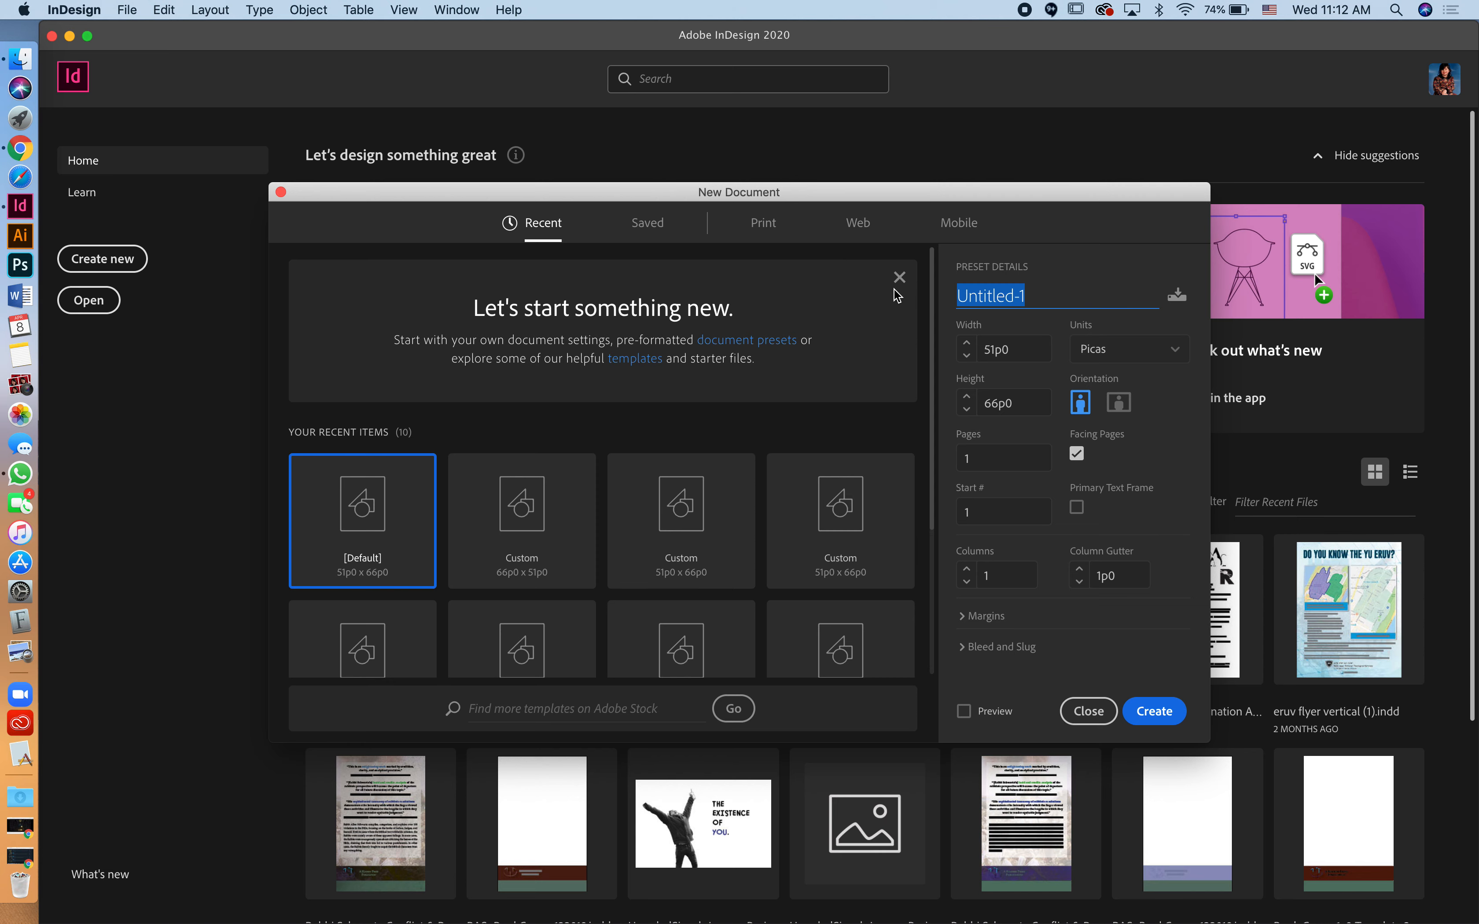
text(Test)
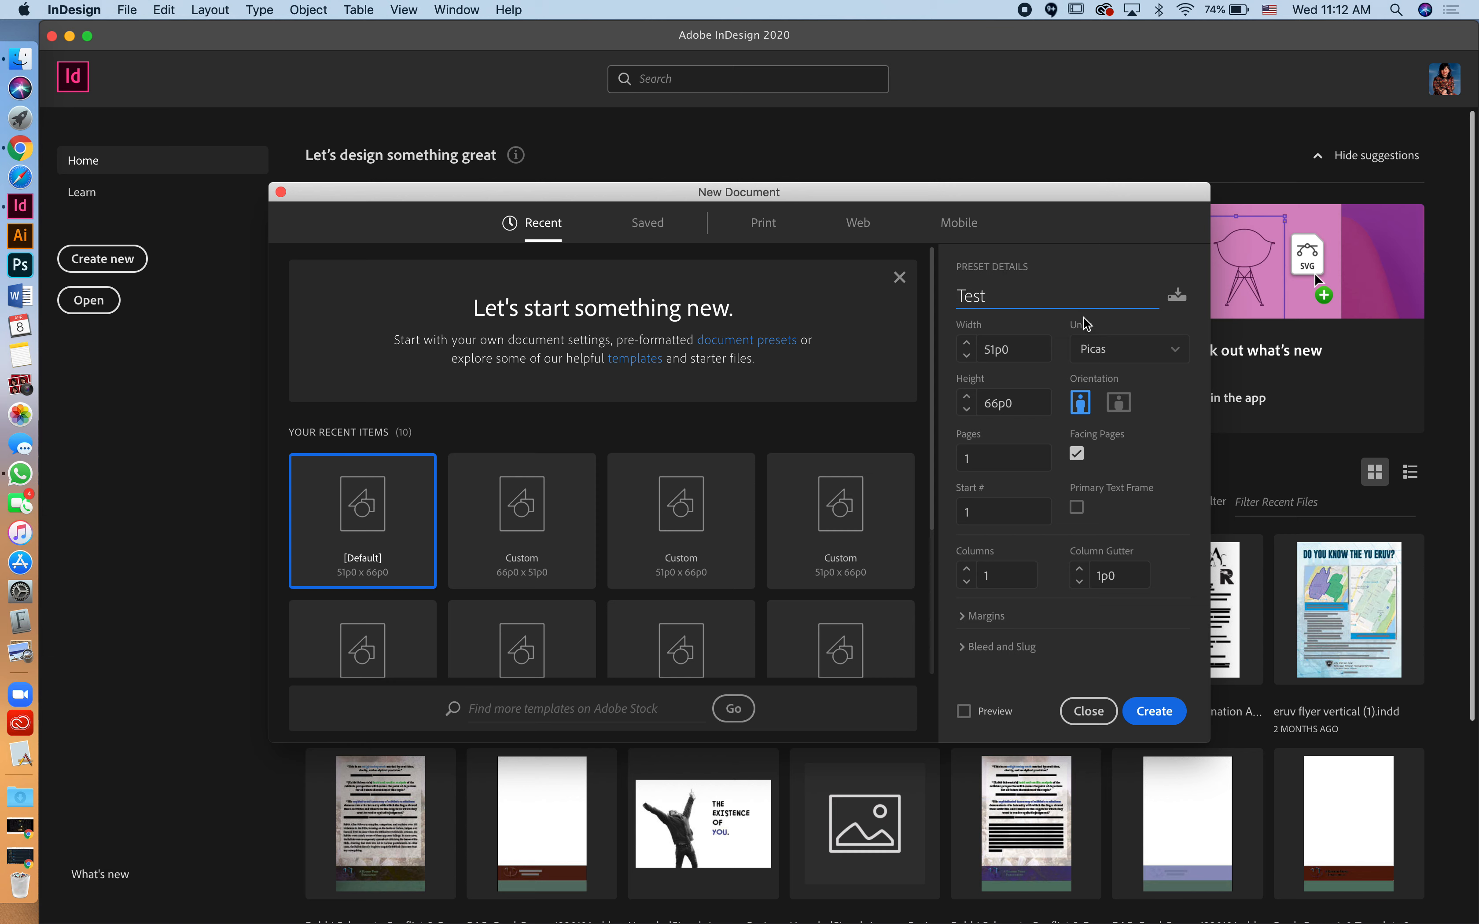
click(1177, 350)
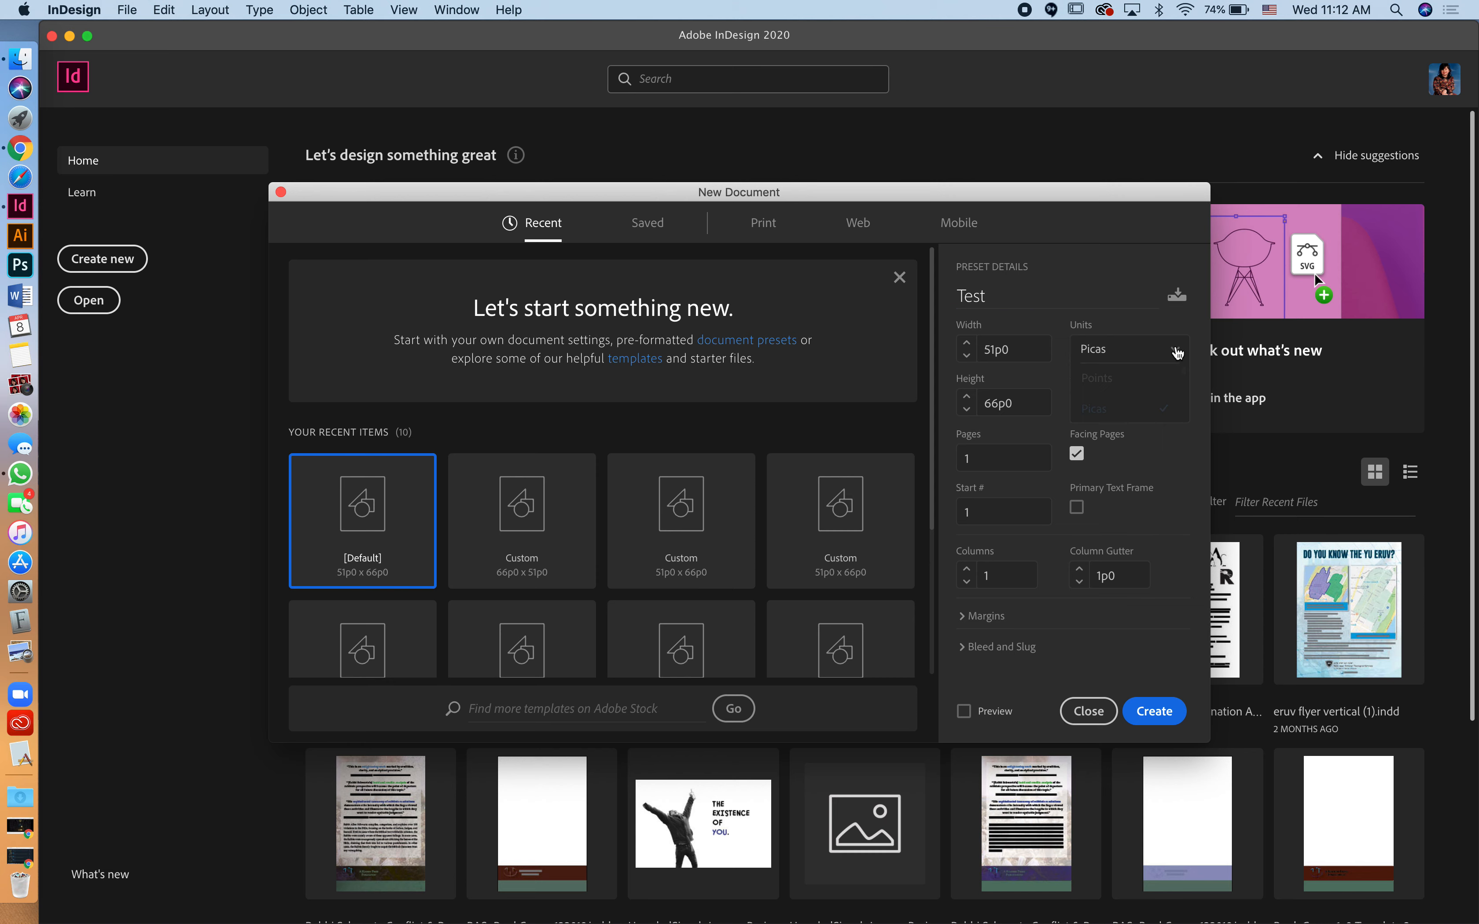
click(1097, 439)
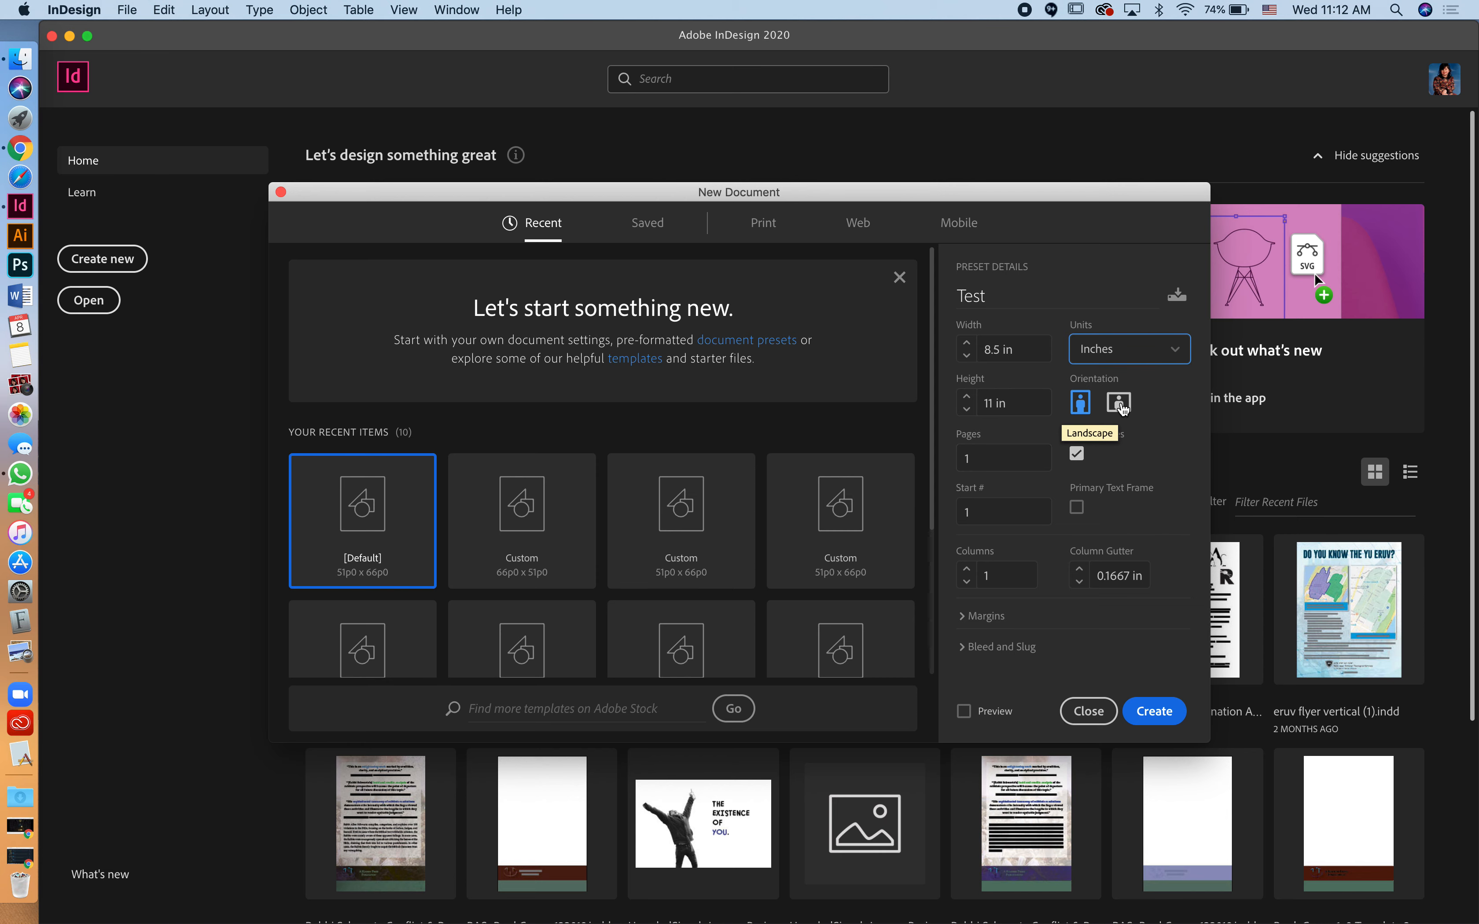
click(1122, 404)
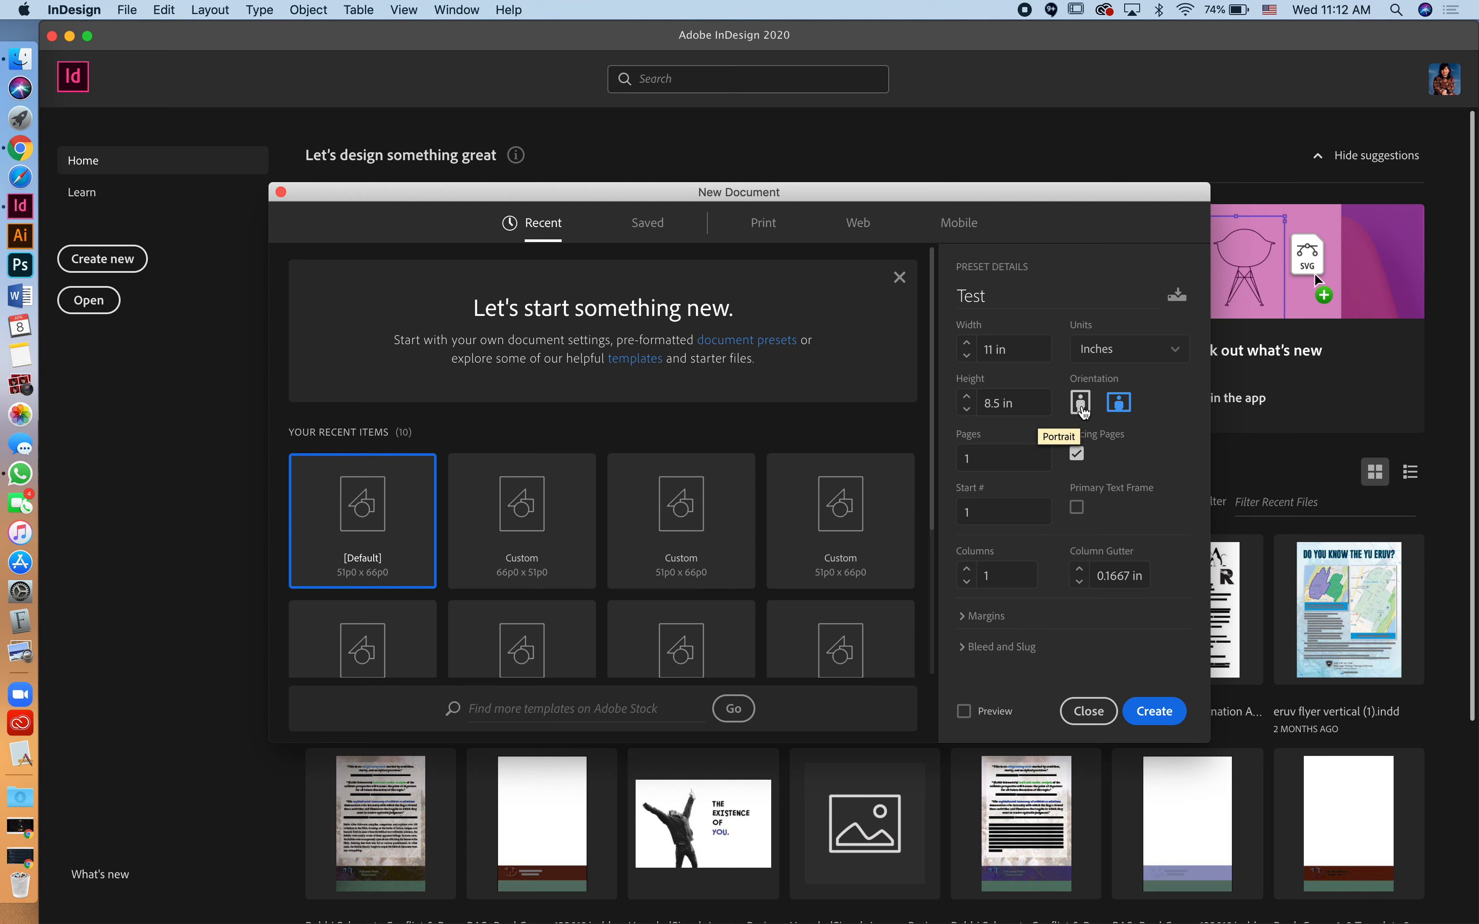
click(1082, 409)
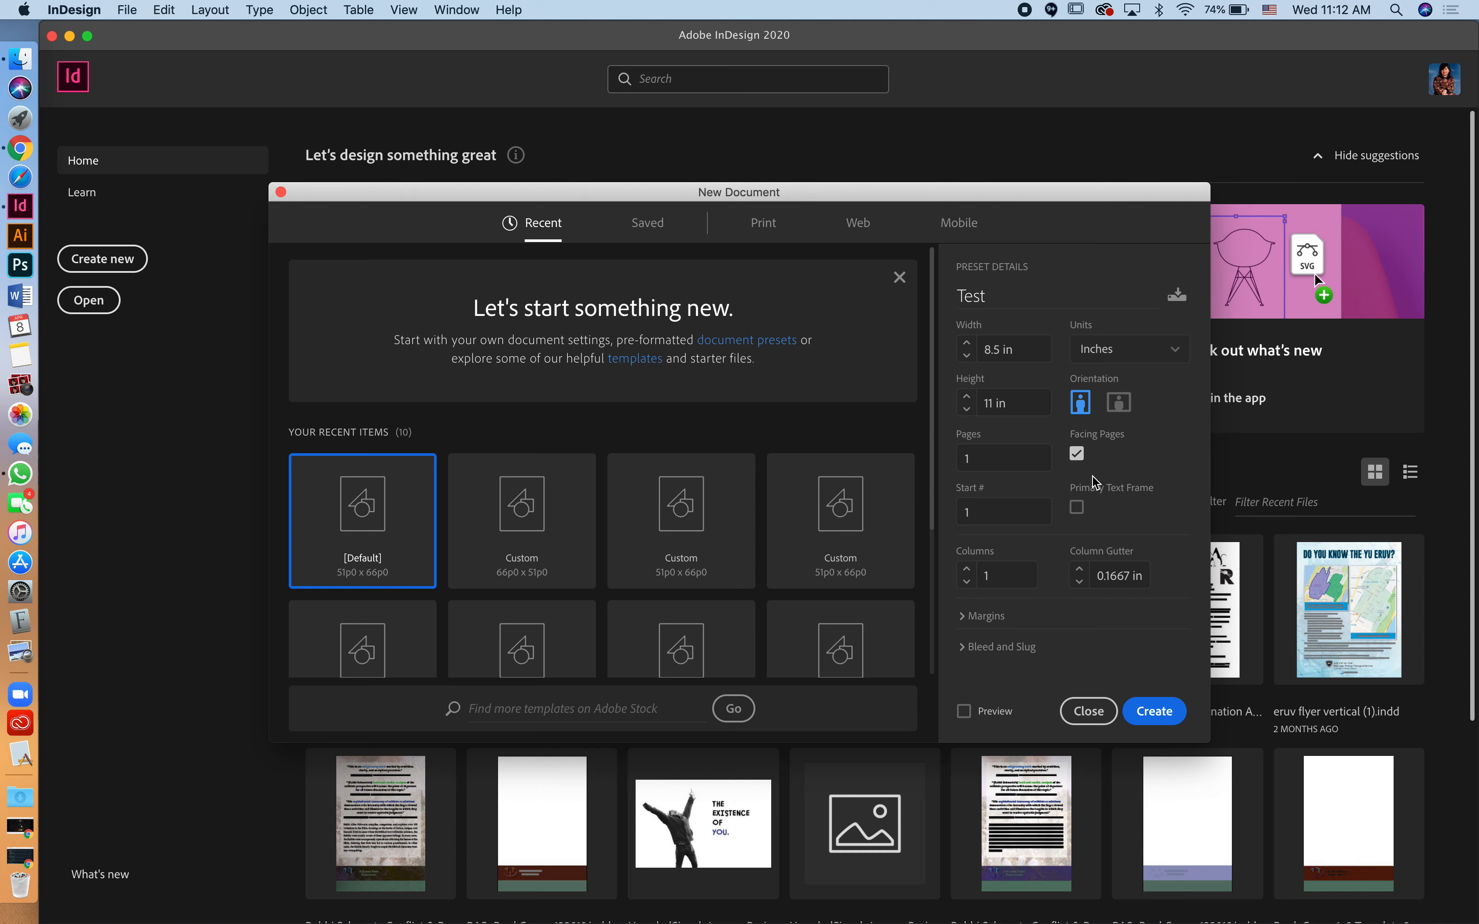
Step: Turn on Preview, move the New Document dialog aside, and set Pages to 3
click(964, 712)
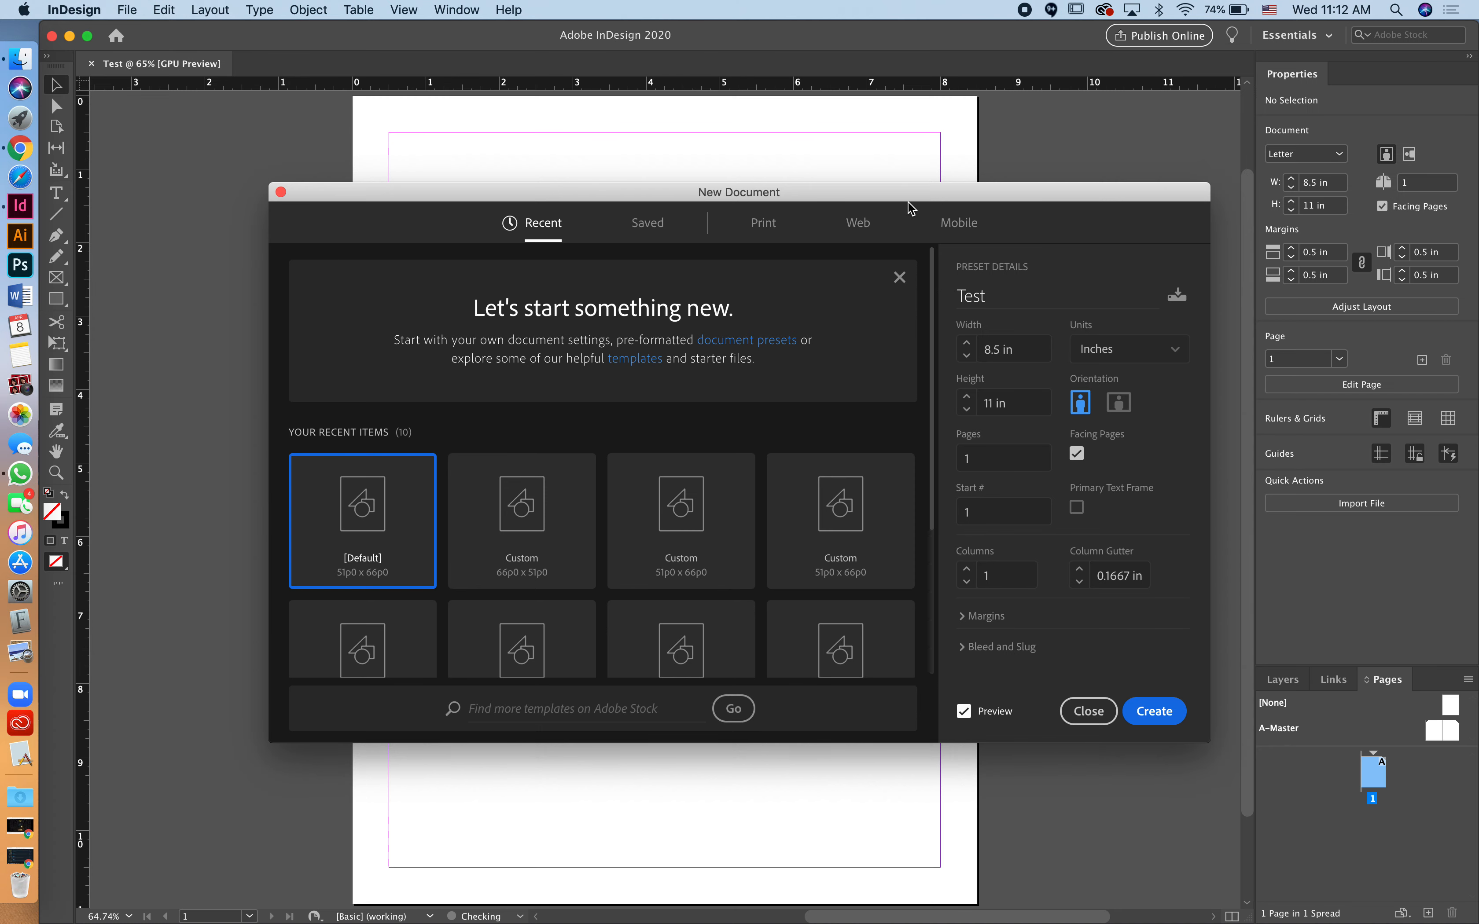
drag(899, 199, 832, 214)
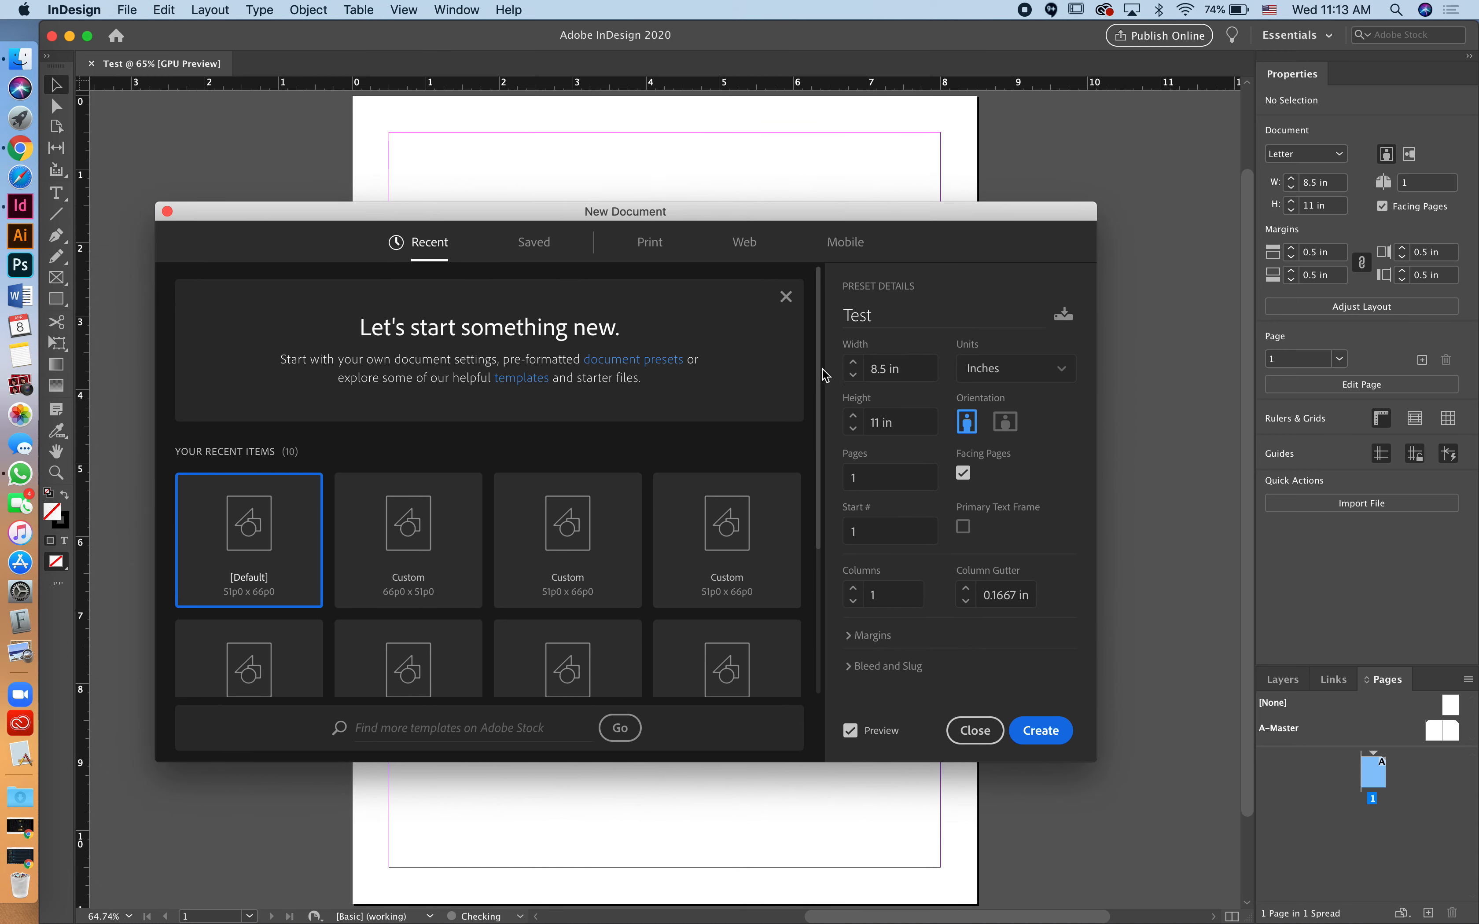
drag(885, 481, 842, 484)
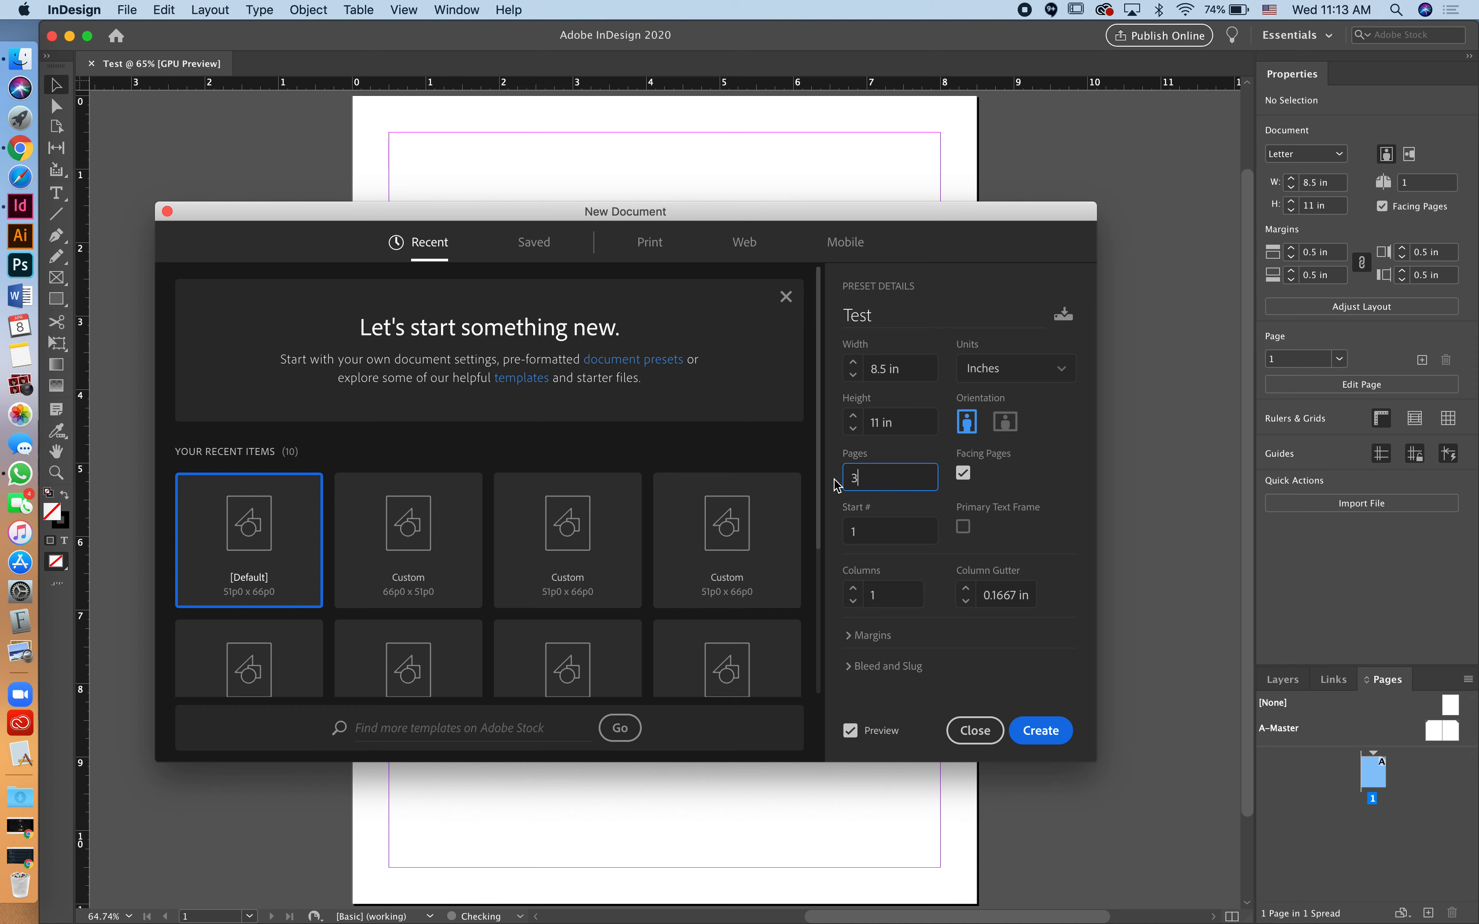
click(964, 472)
Step: Try raising the margins to 1 in, then bring all margins back to 0.5 in
click(853, 637)
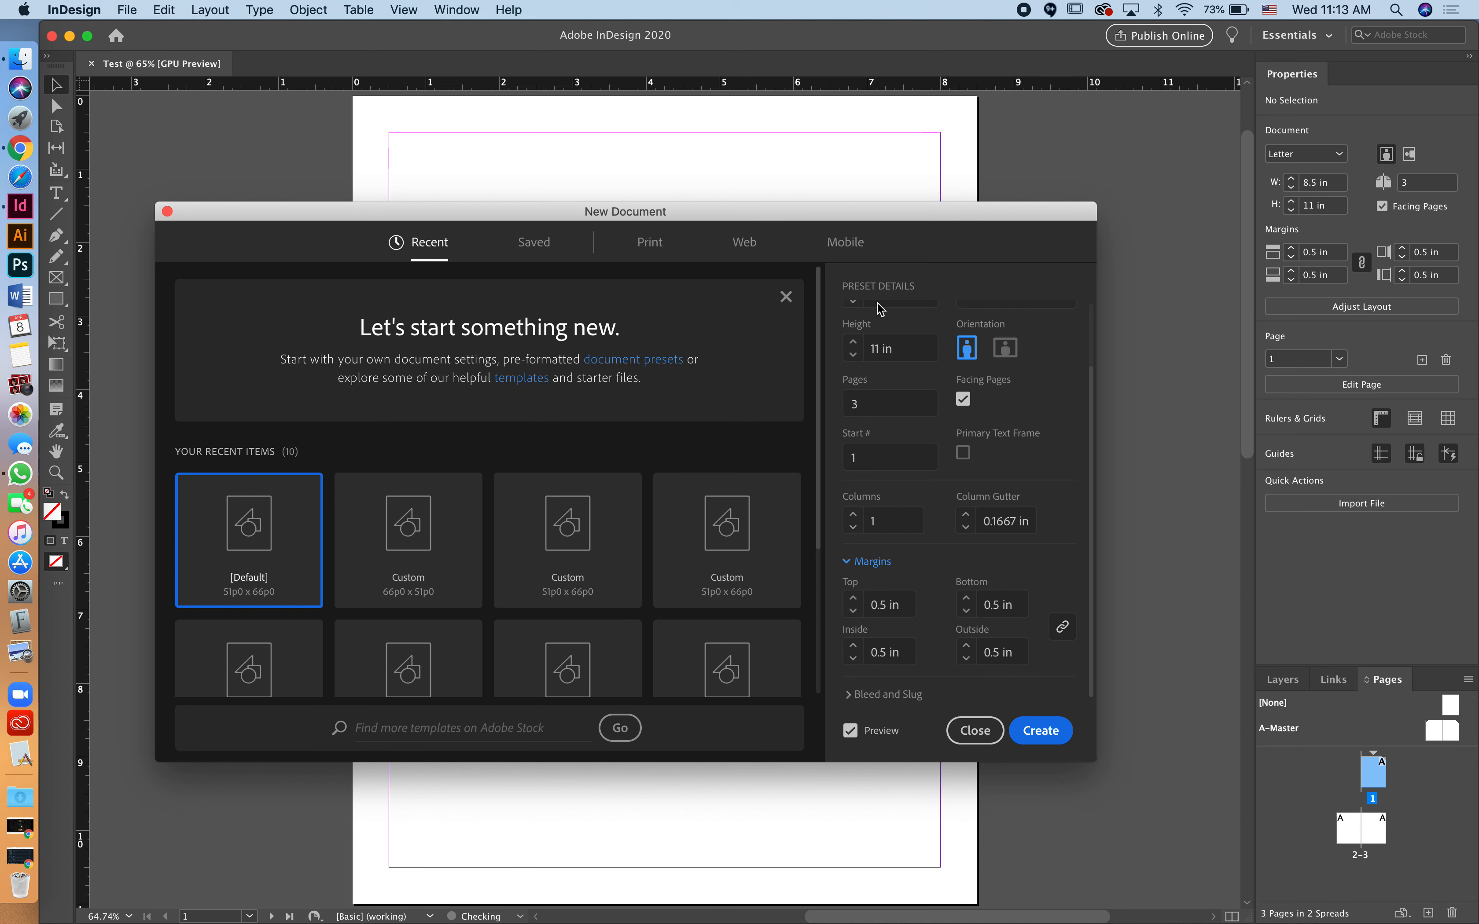
click(851, 594)
click(851, 595)
click(851, 594)
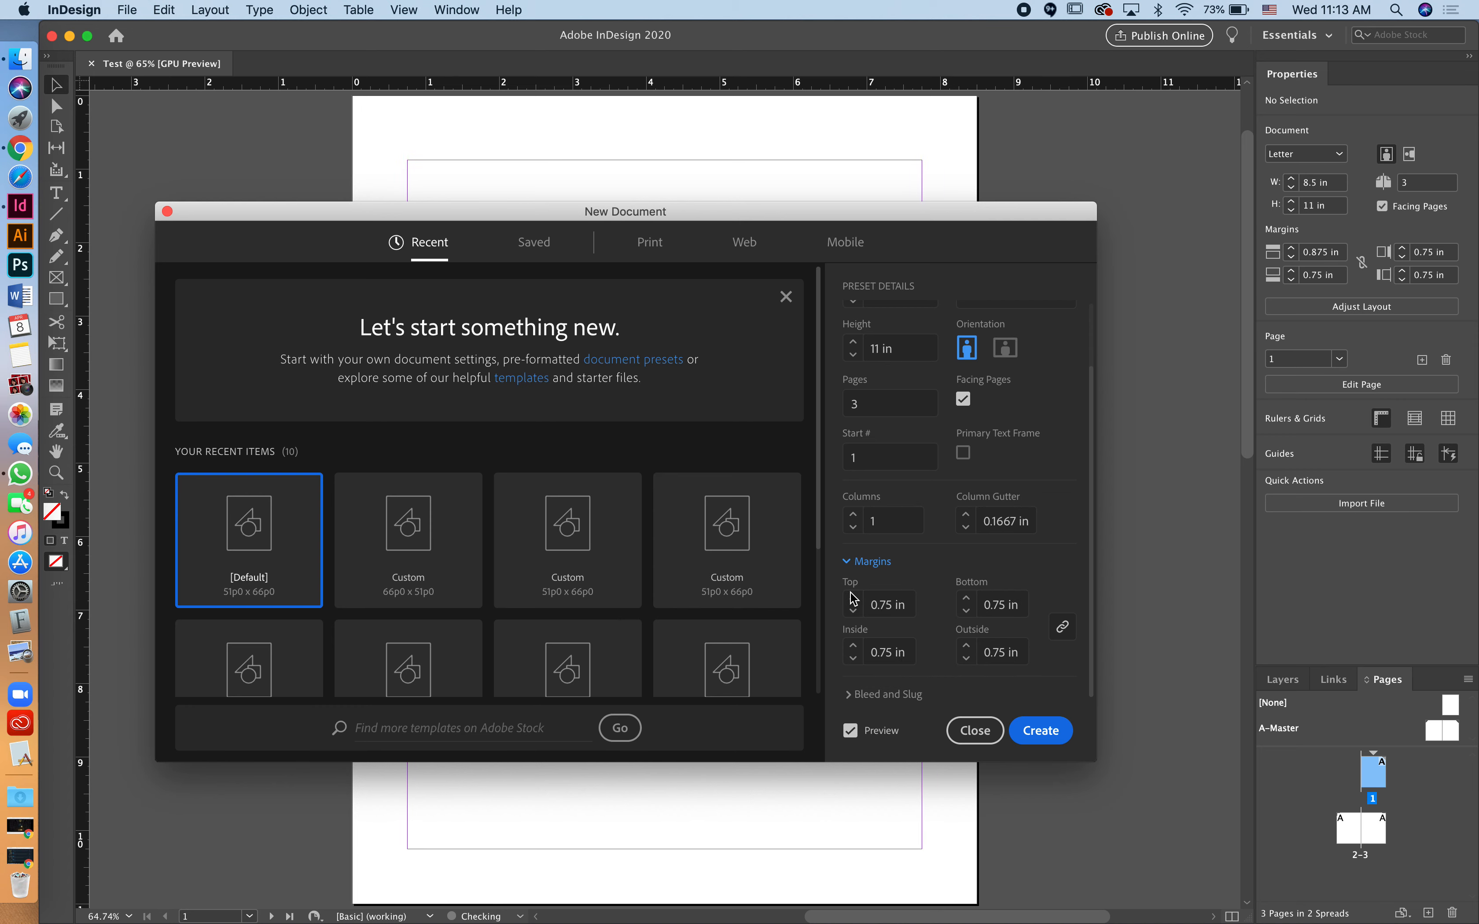
click(852, 599)
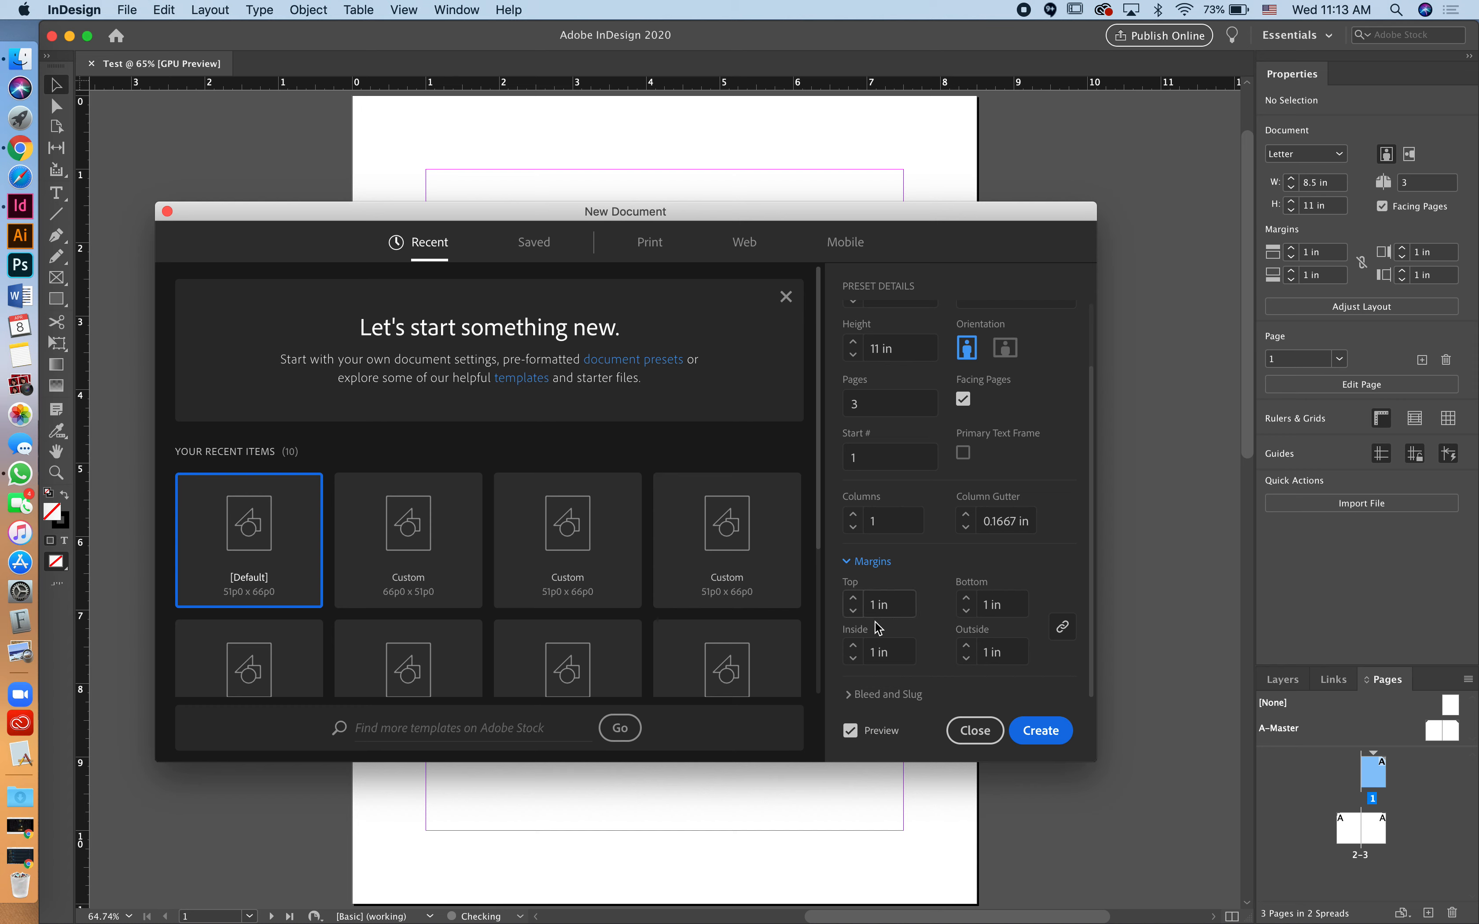
click(853, 610)
click(853, 610)
click(854, 610)
click(853, 610)
click(853, 610)
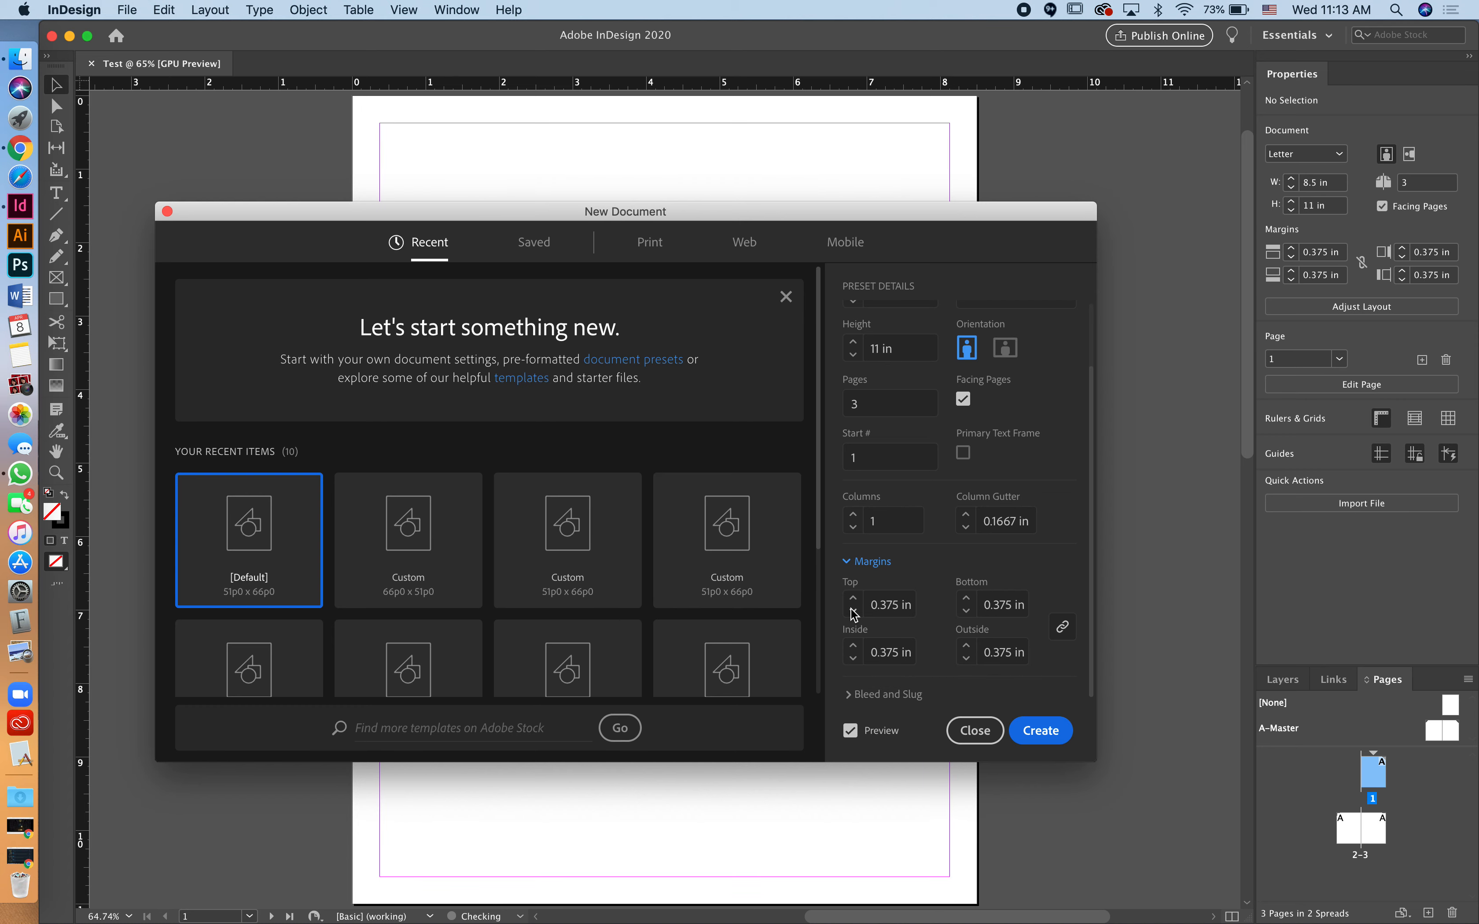
click(853, 610)
click(853, 598)
click(854, 598)
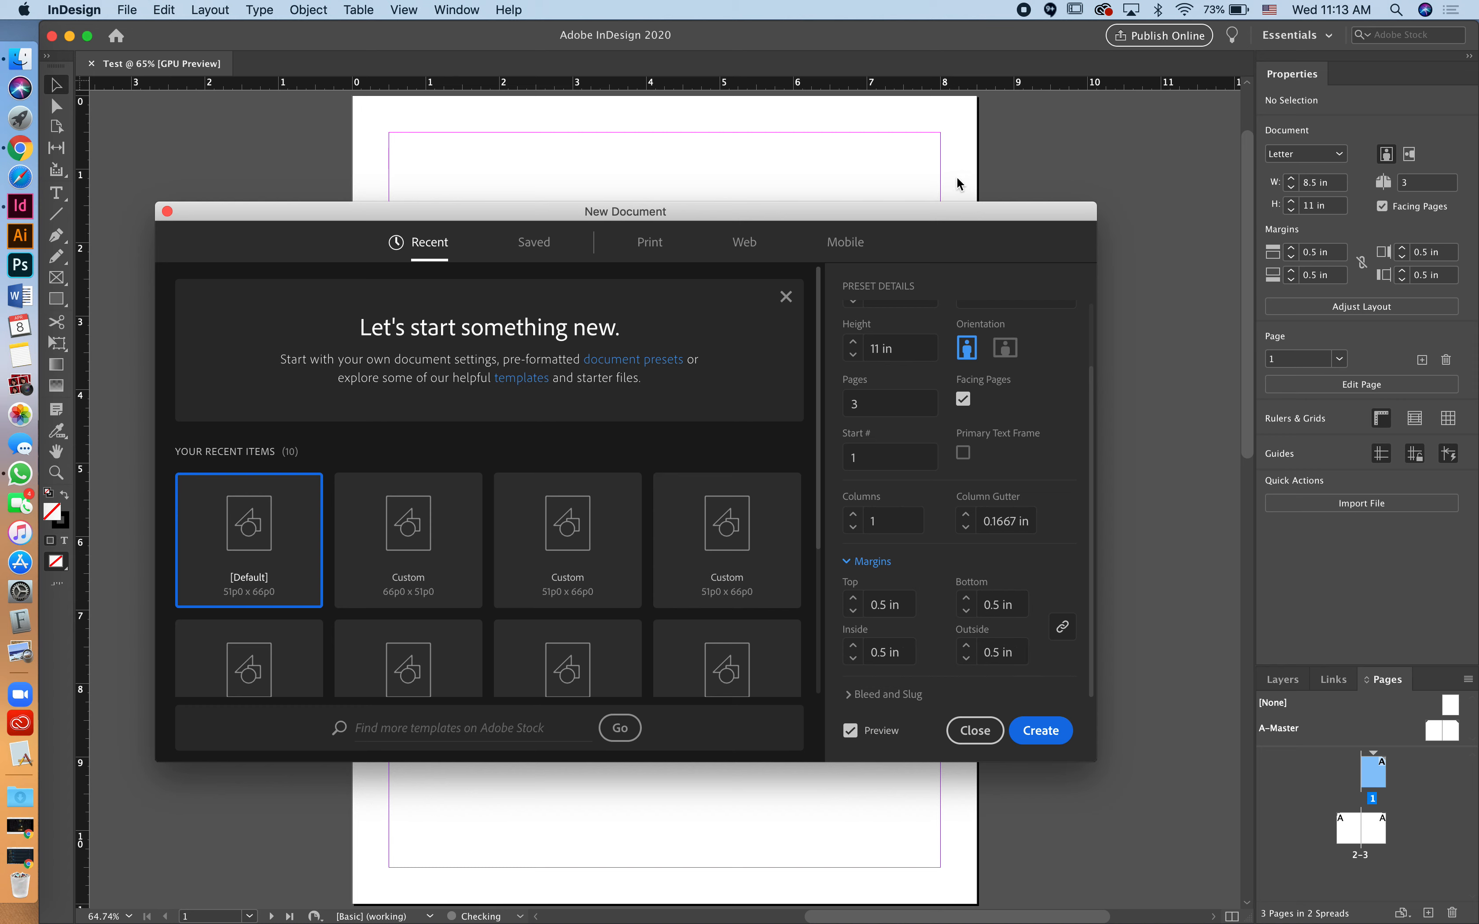
Step: Set a 0.125 in bleed on all sides and create the document
click(856, 694)
scroll(855, 696, down, 5)
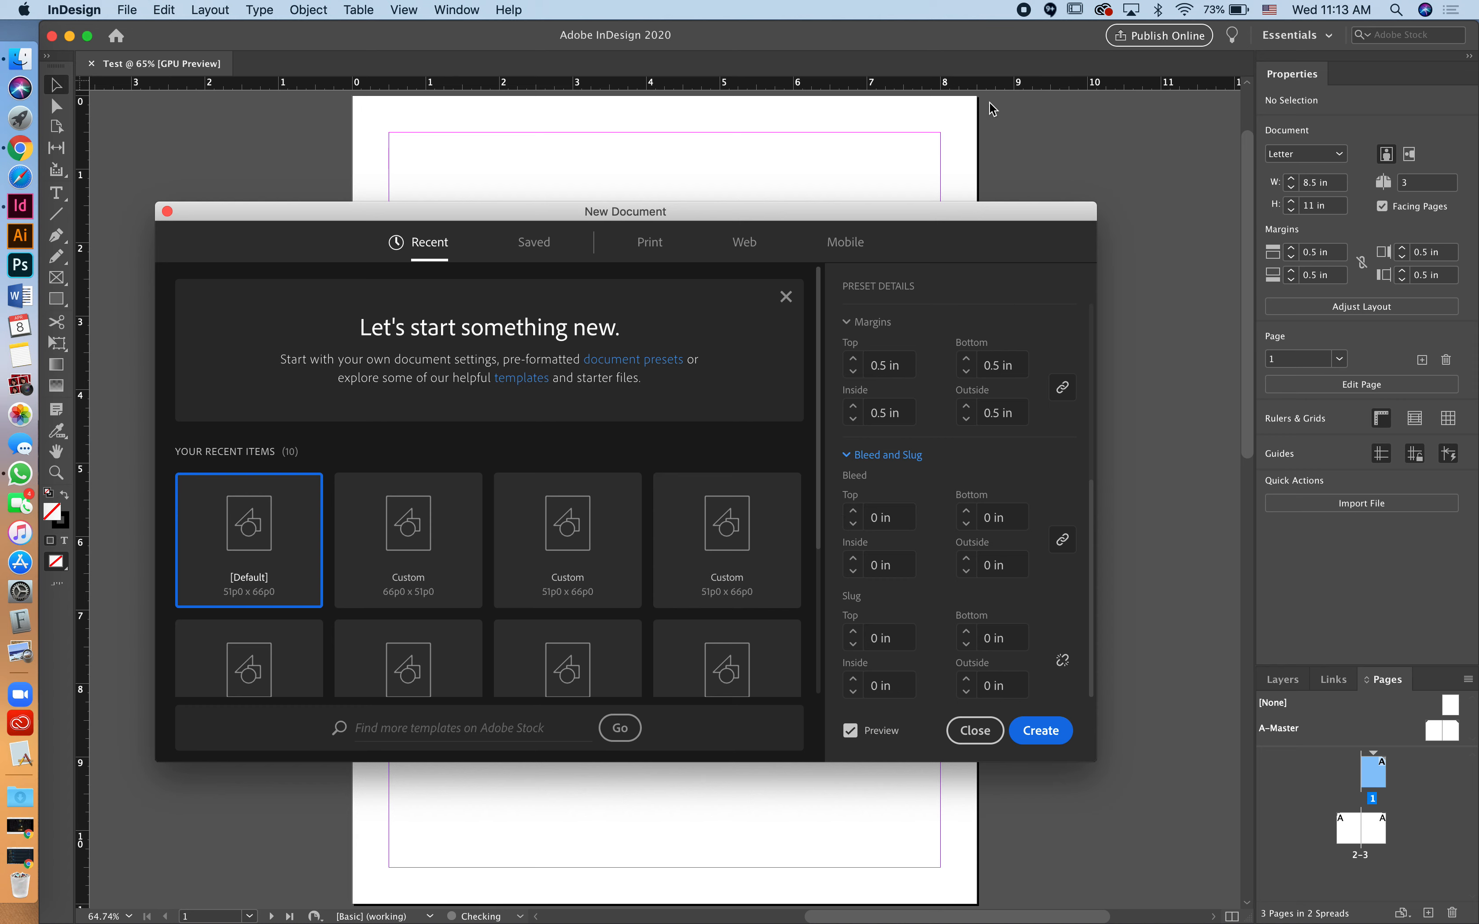
click(853, 512)
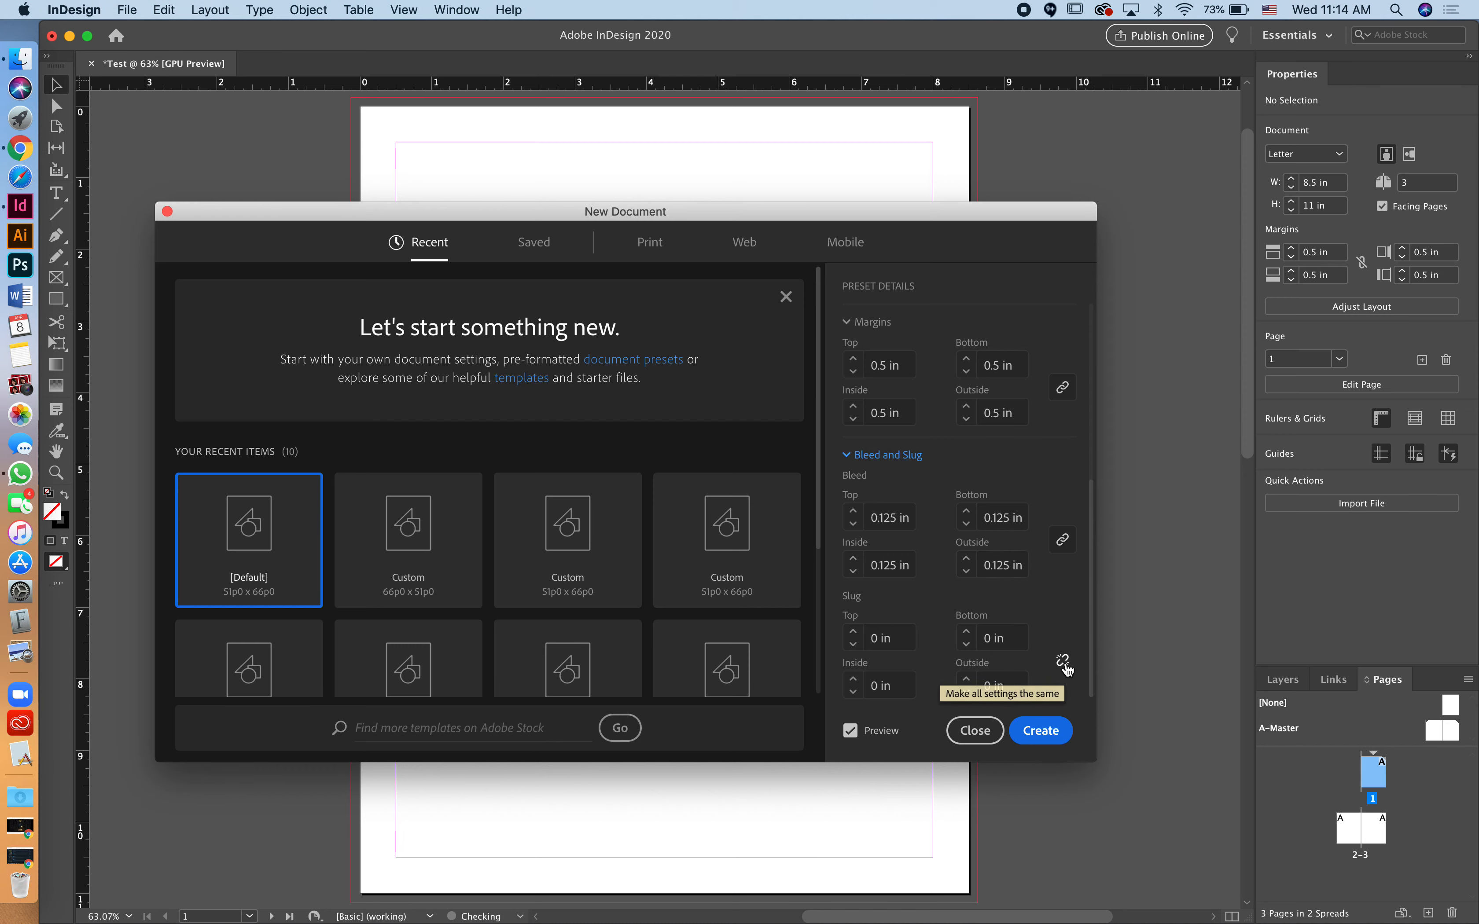
click(1051, 730)
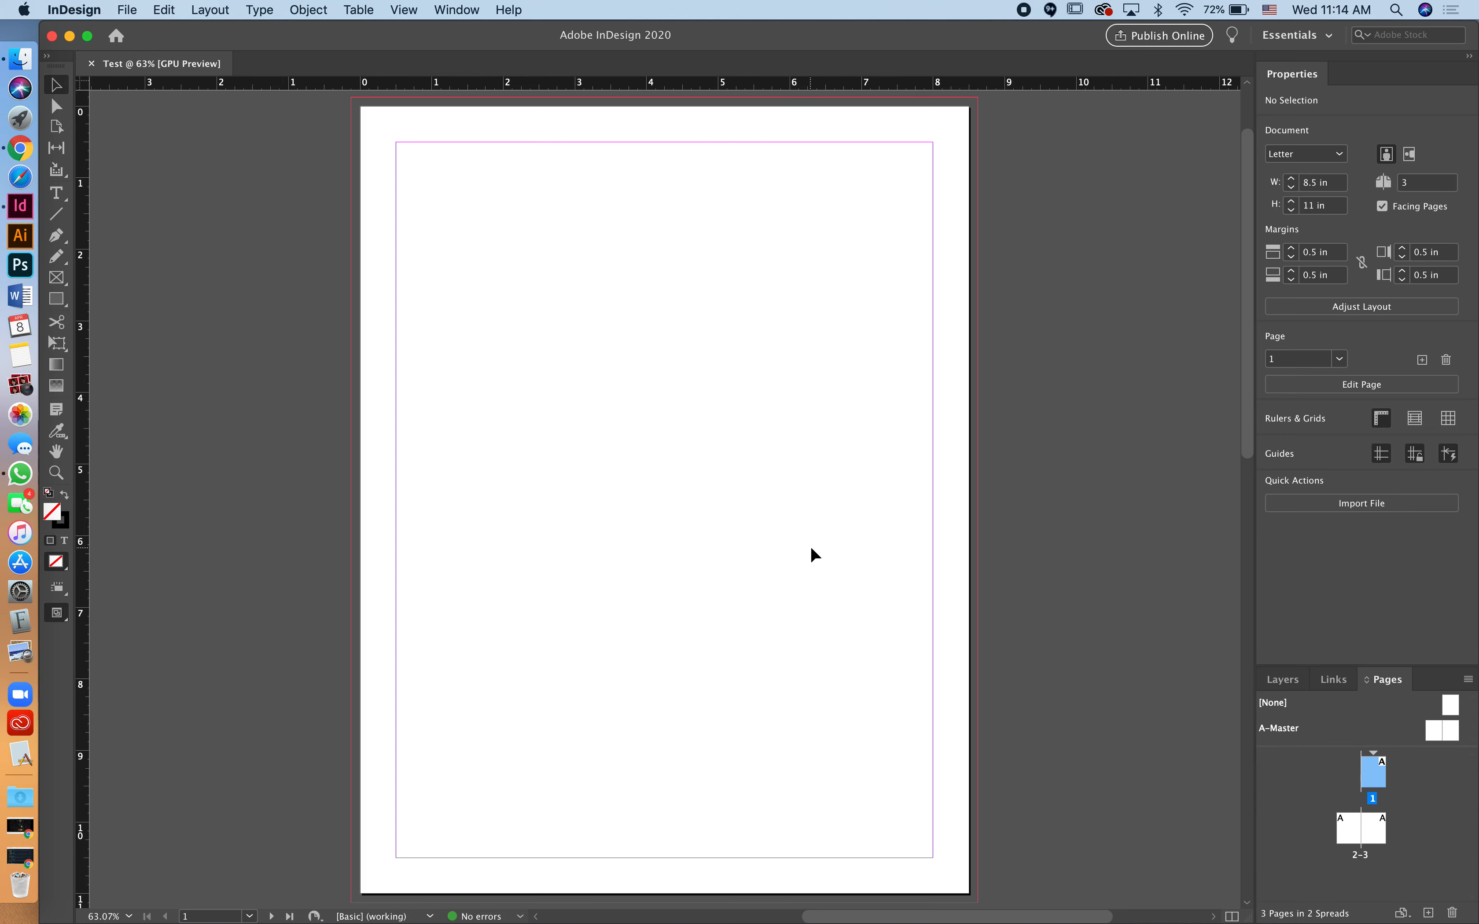
scroll(810, 546, down, 10)
scroll(810, 546, left, 3)
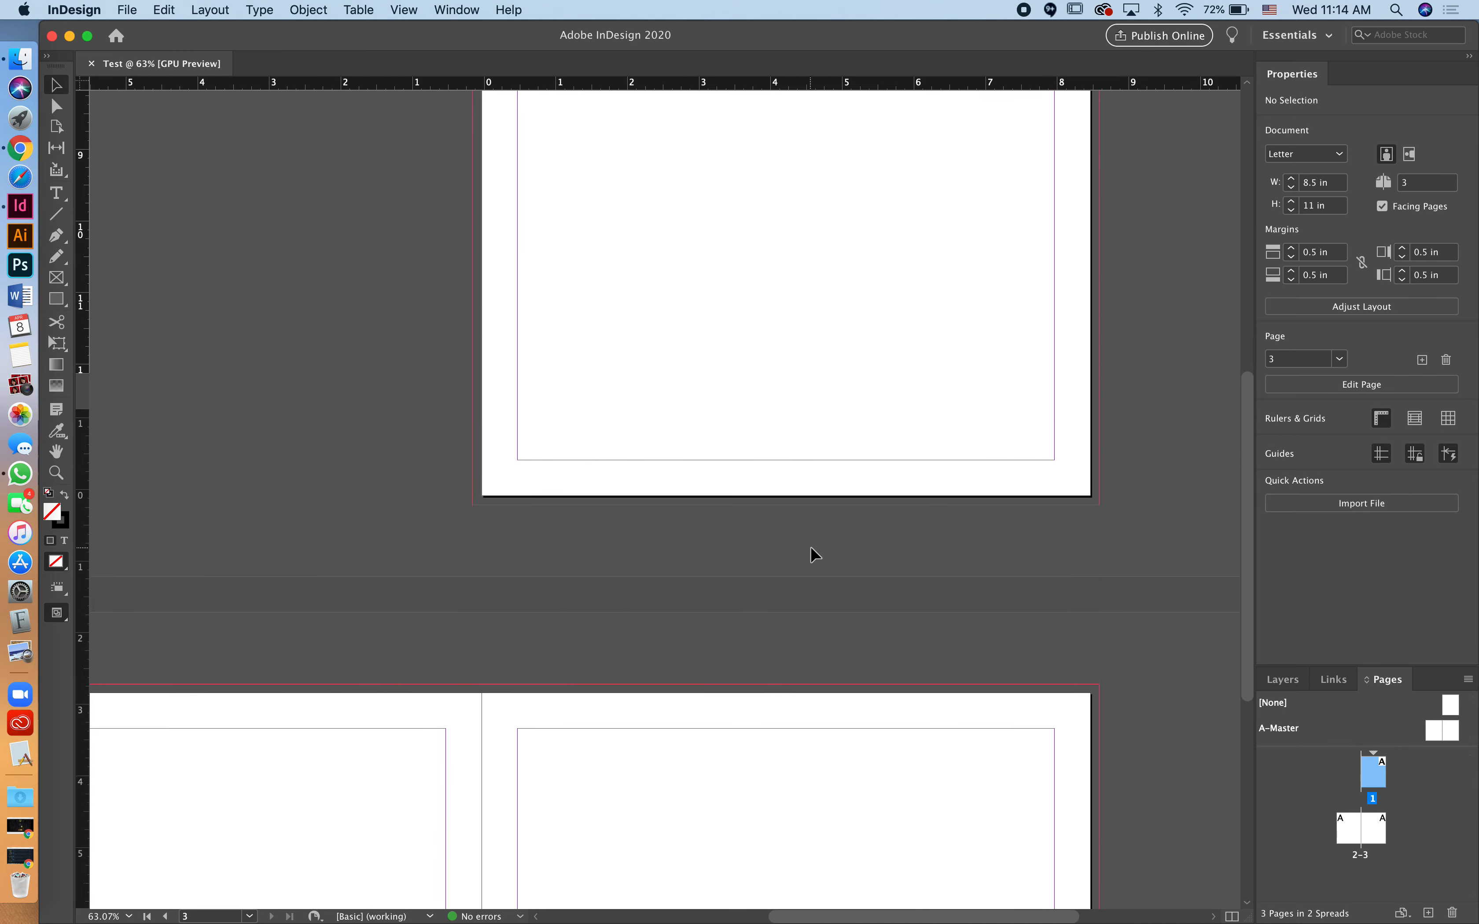
scroll(811, 549, up, 8)
scroll(818, 456, down, 15)
scroll(830, 431, left, 2)
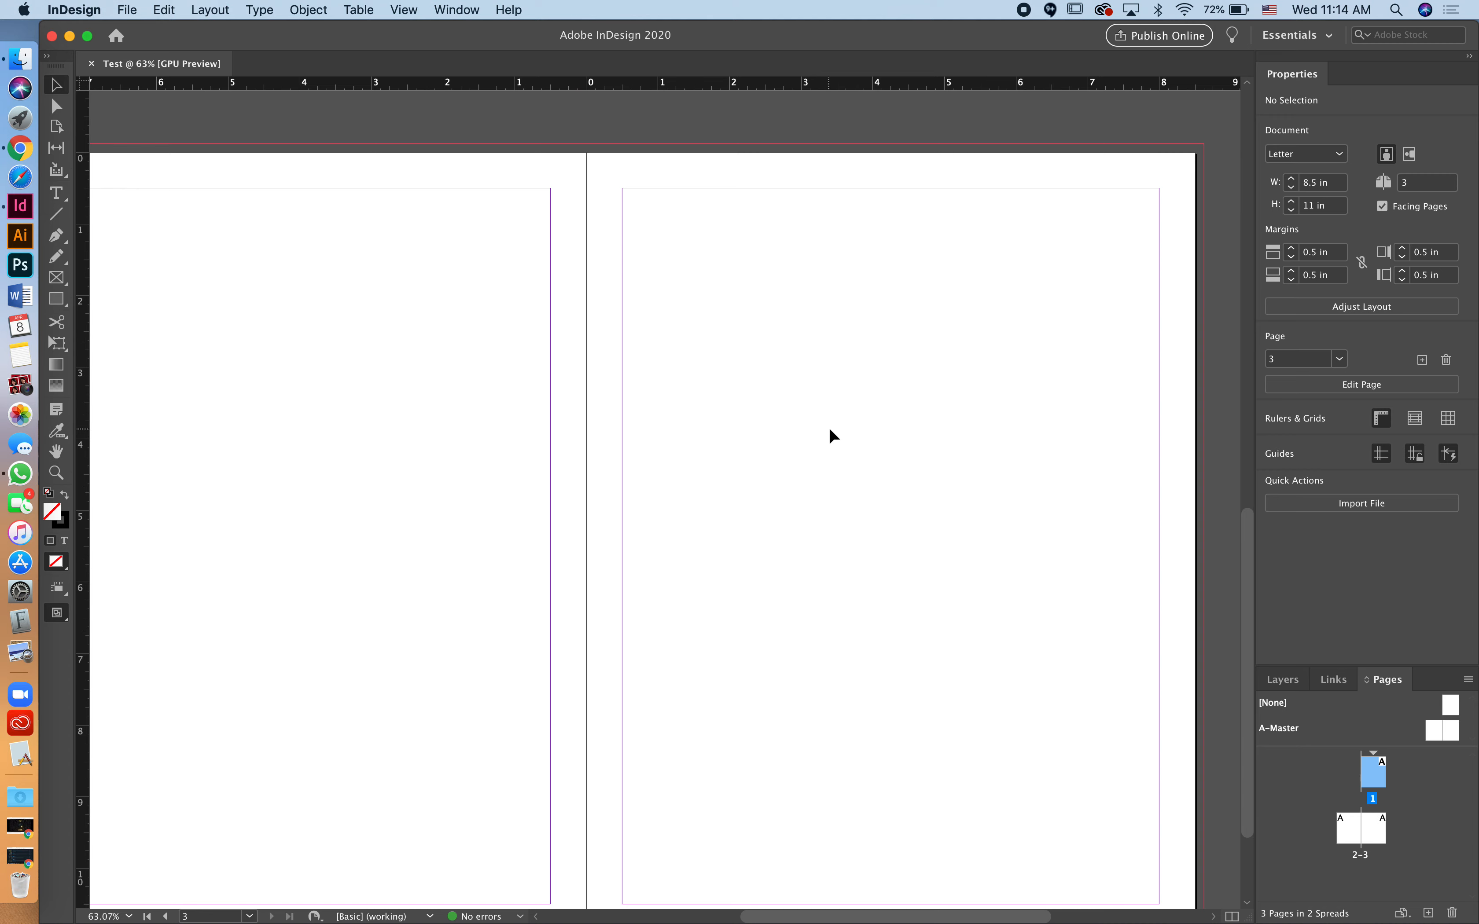
scroll(778, 433, left, 4)
scroll(777, 433, down, 2)
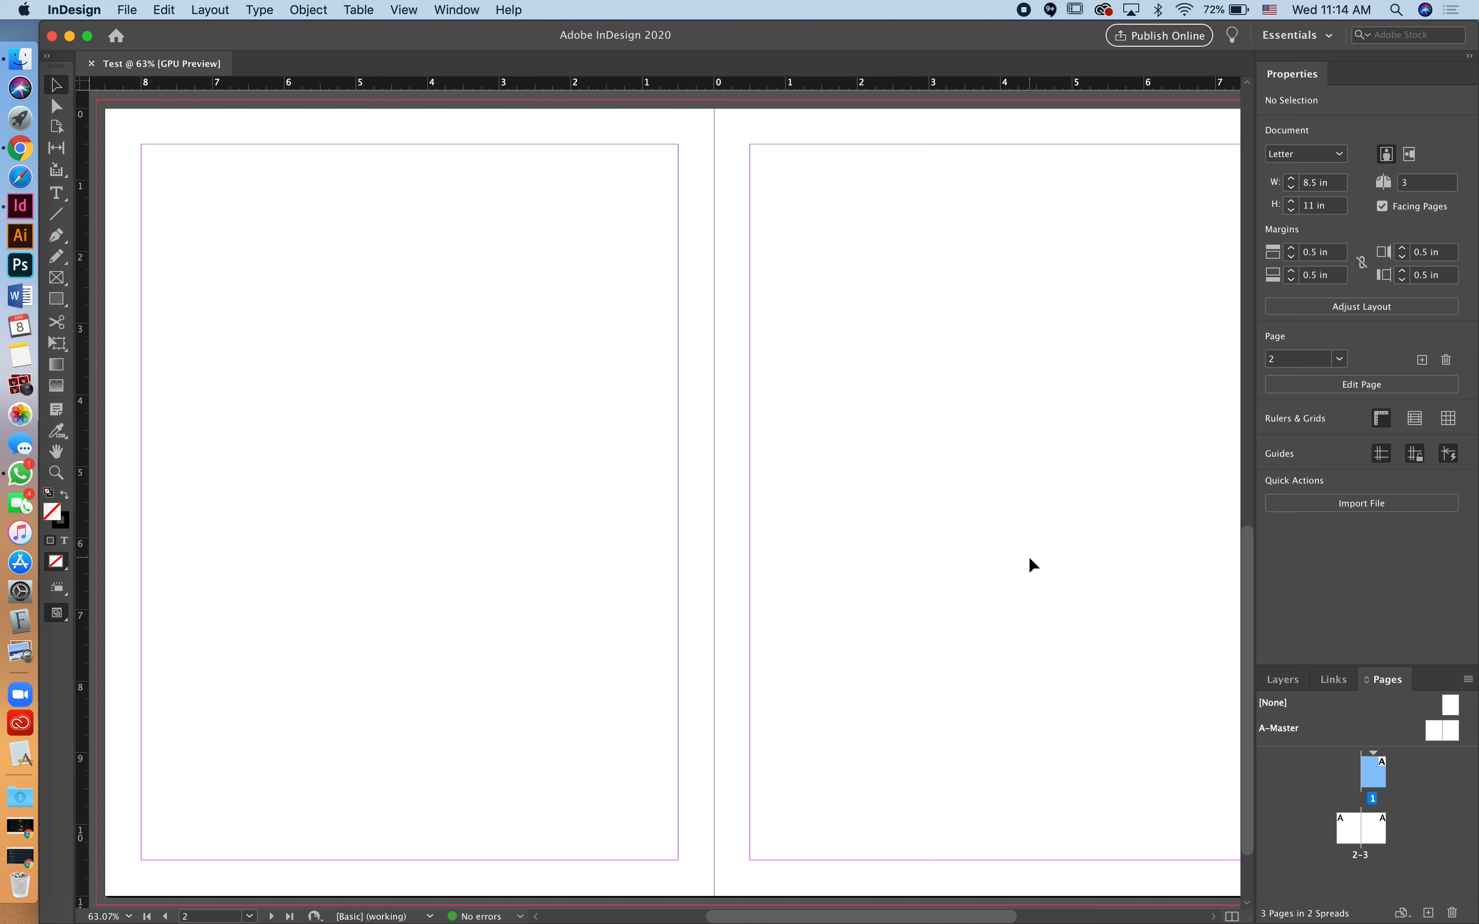
scroll(1030, 558, down, 1)
scroll(1030, 559, right, 1)
scroll(1039, 635, down, 2)
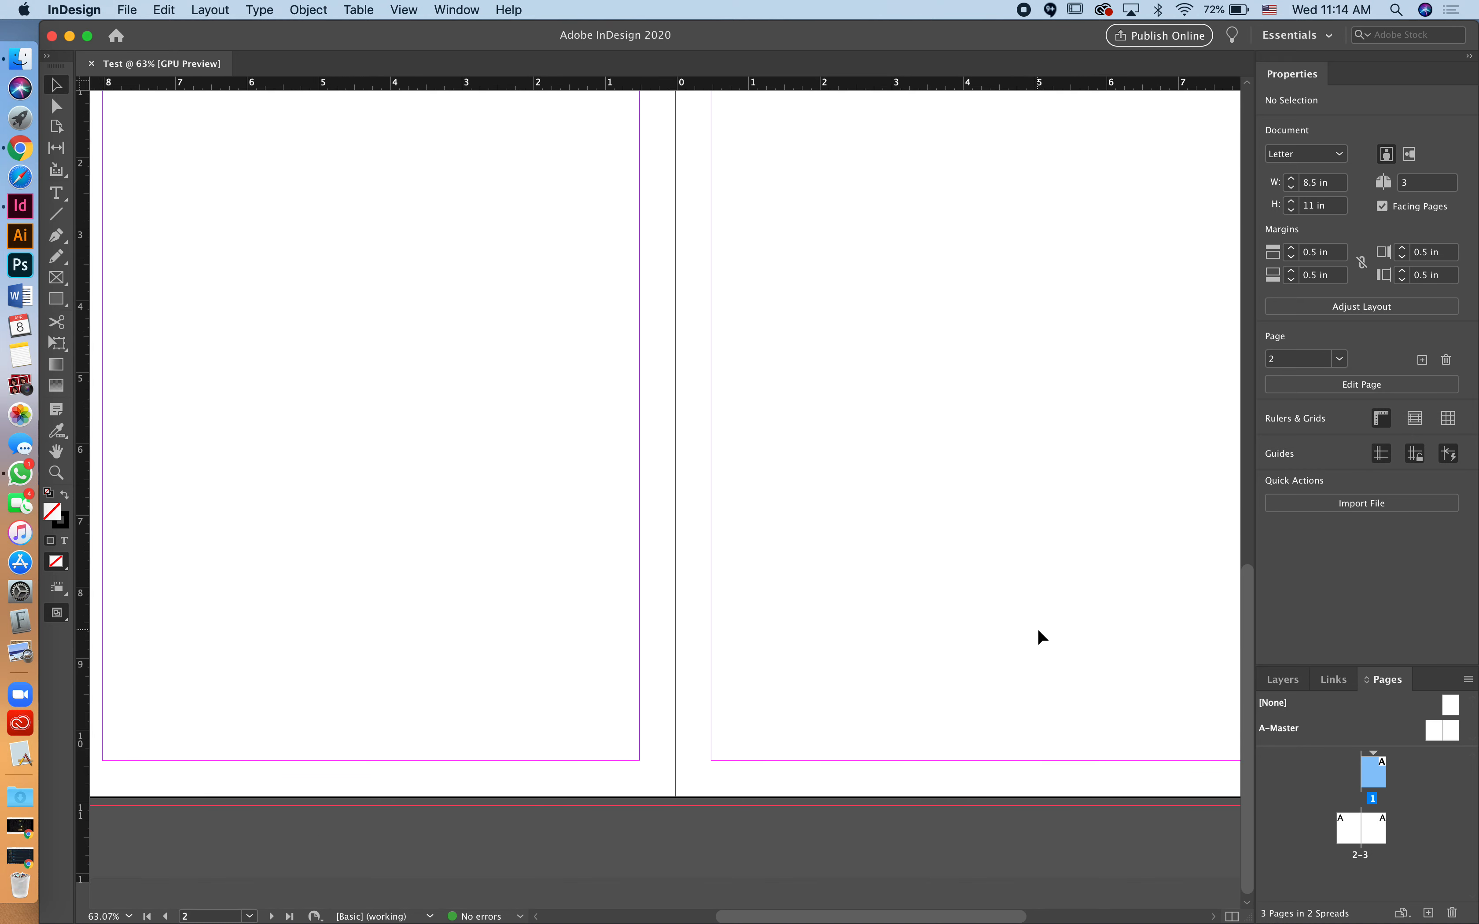
scroll(1032, 633, right, 2)
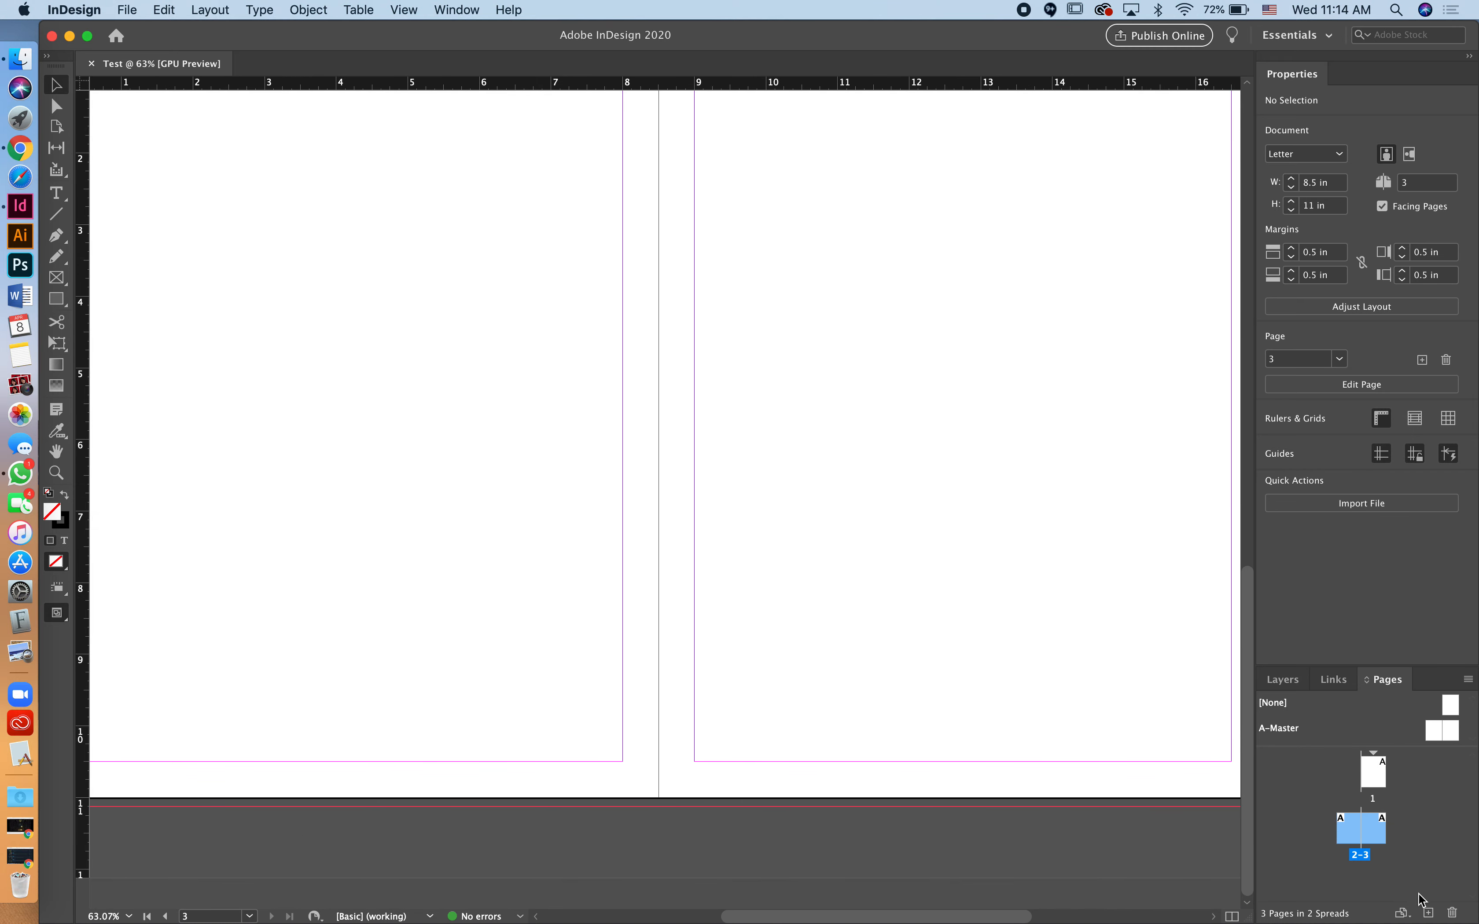
Step: Add three new pages and enlarge the Pages panel's thumbnail area to see them
click(1428, 914)
drag(1367, 666, 1367, 526)
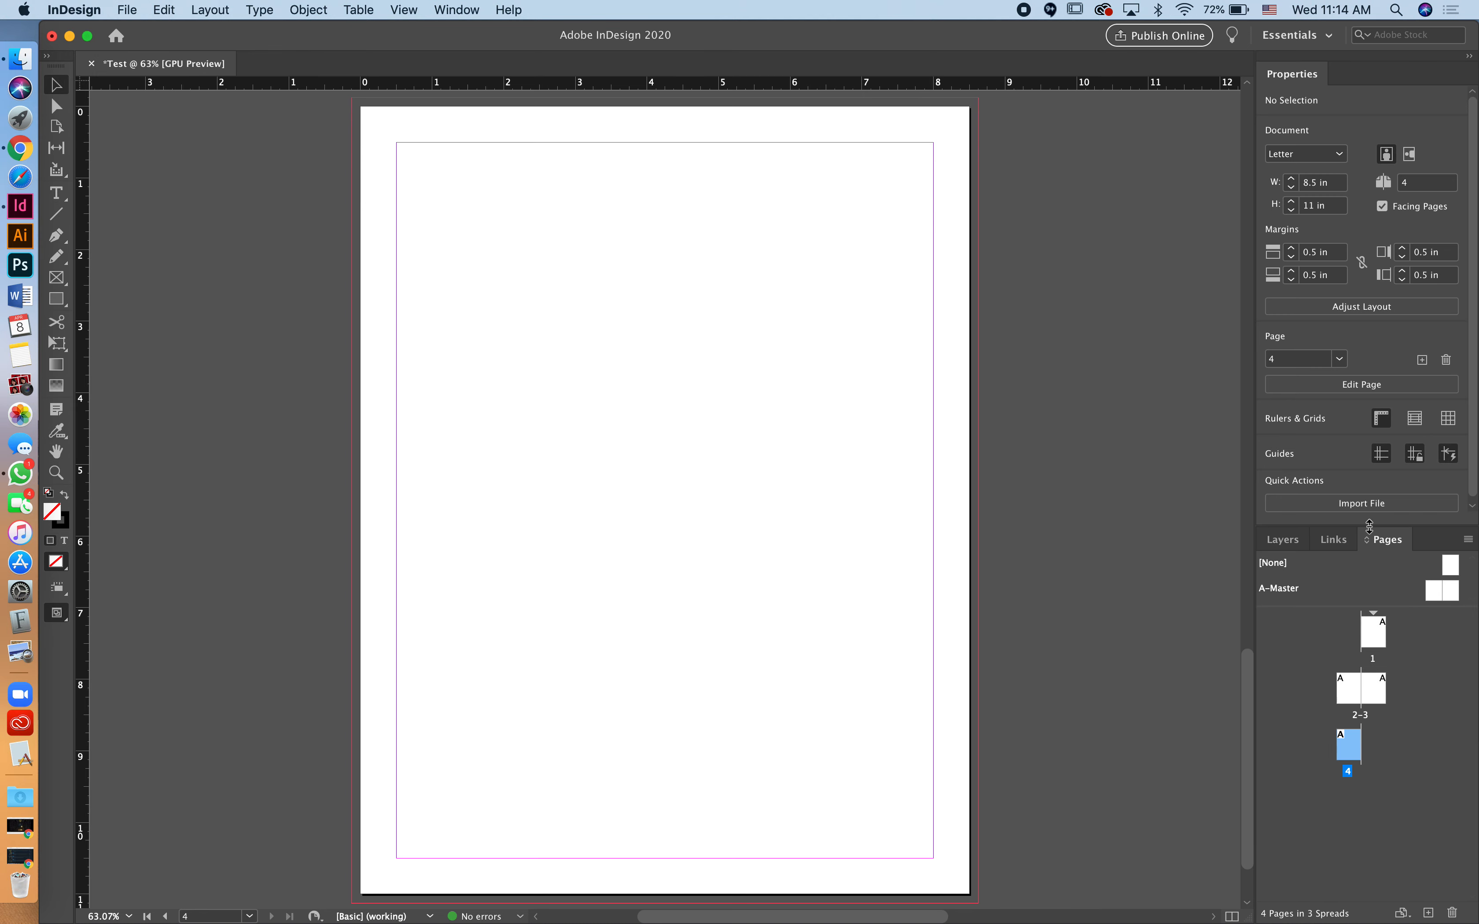
click(1427, 914)
click(1427, 914)
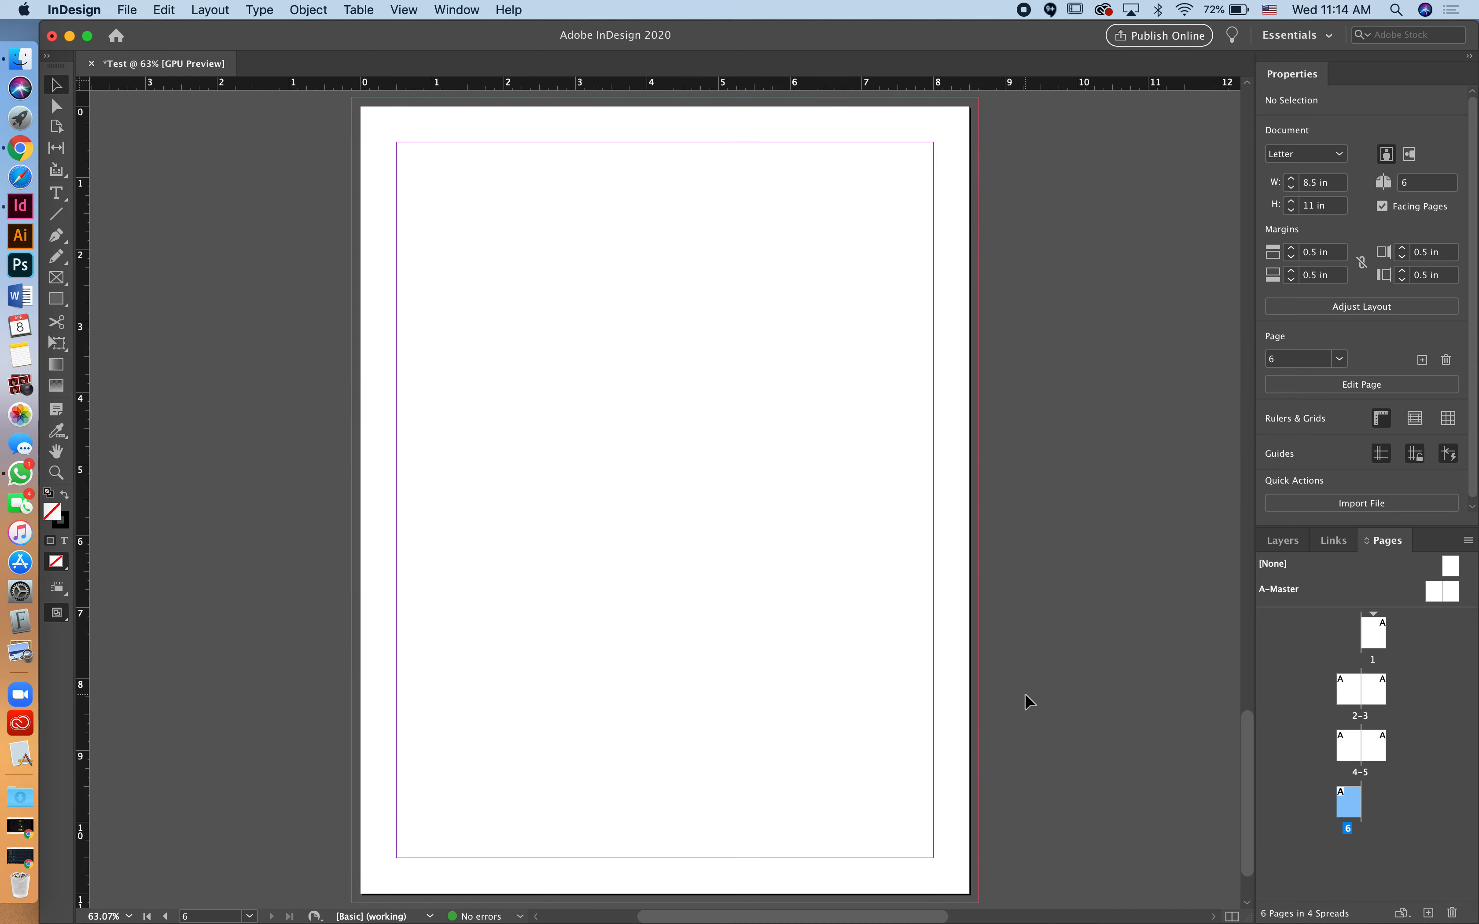
scroll(844, 638, up, 20)
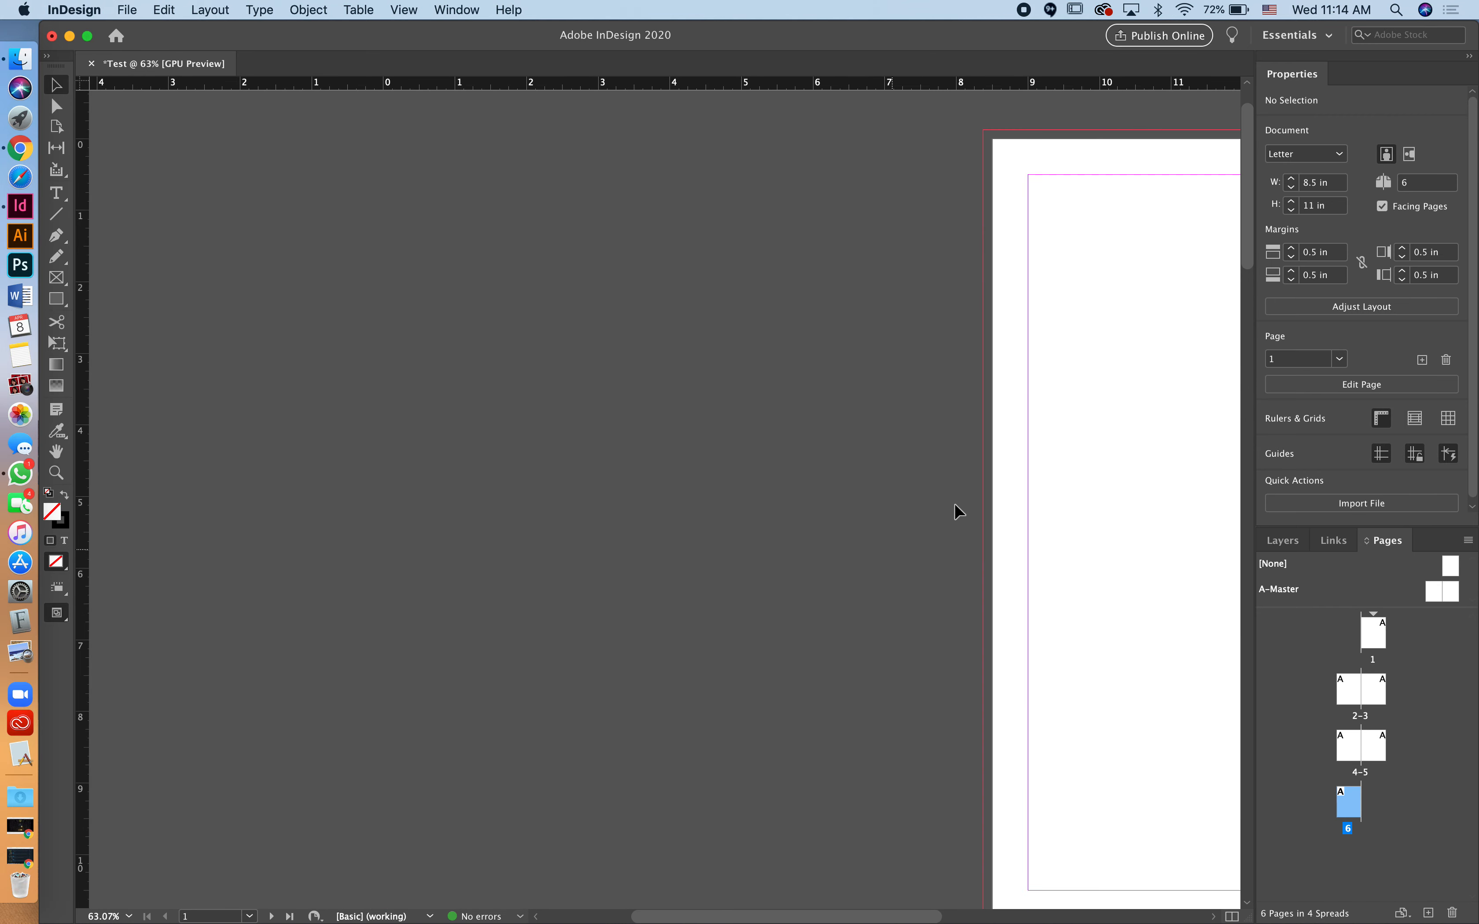
scroll(1005, 473, right, 5)
scroll(1008, 477, down, 12)
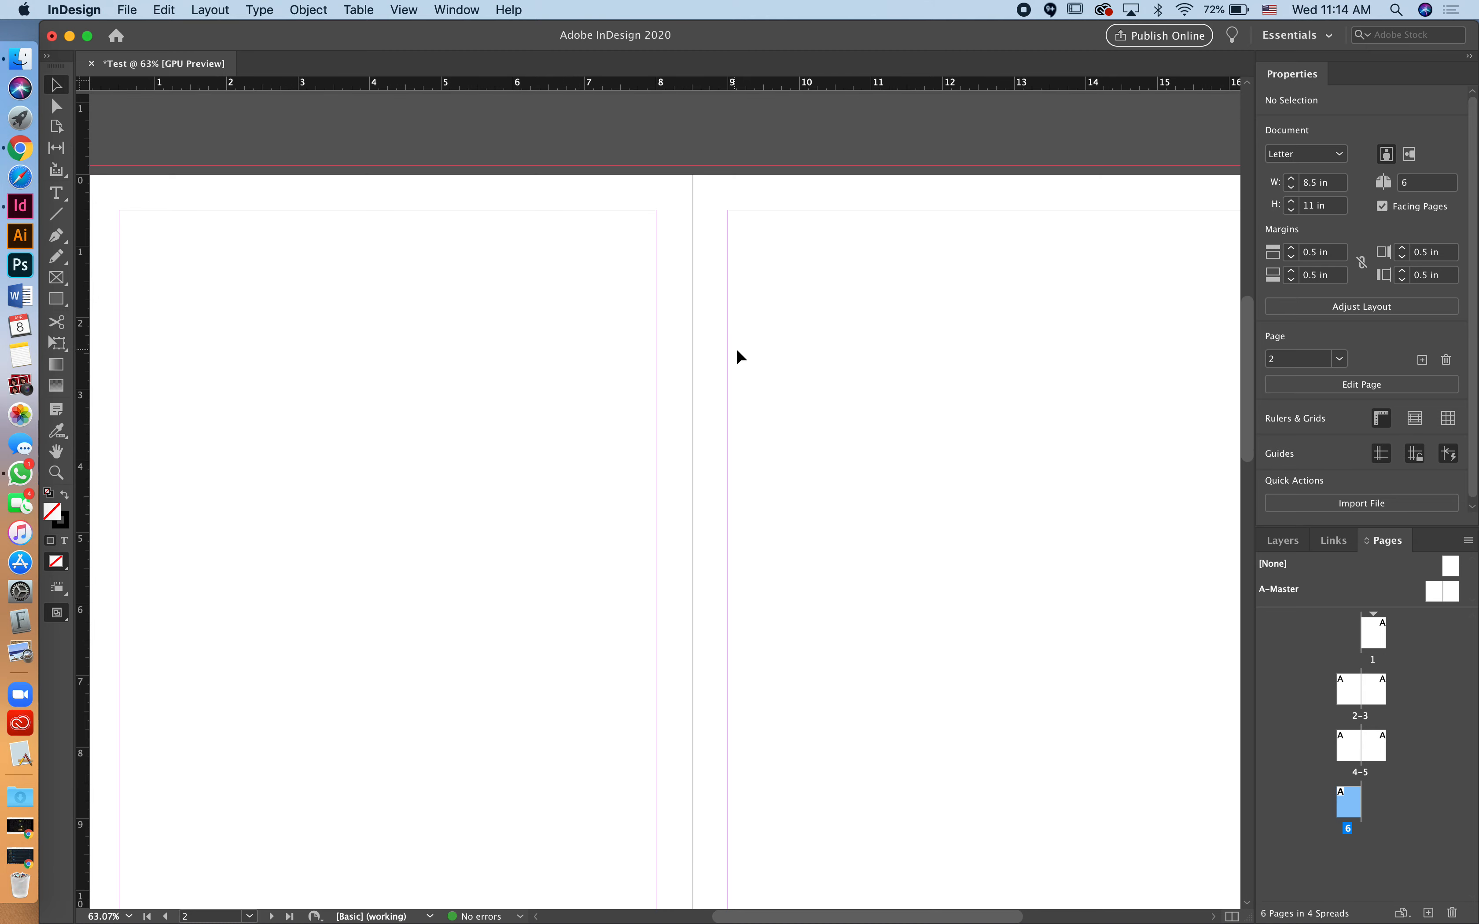
scroll(770, 396, down, 12)
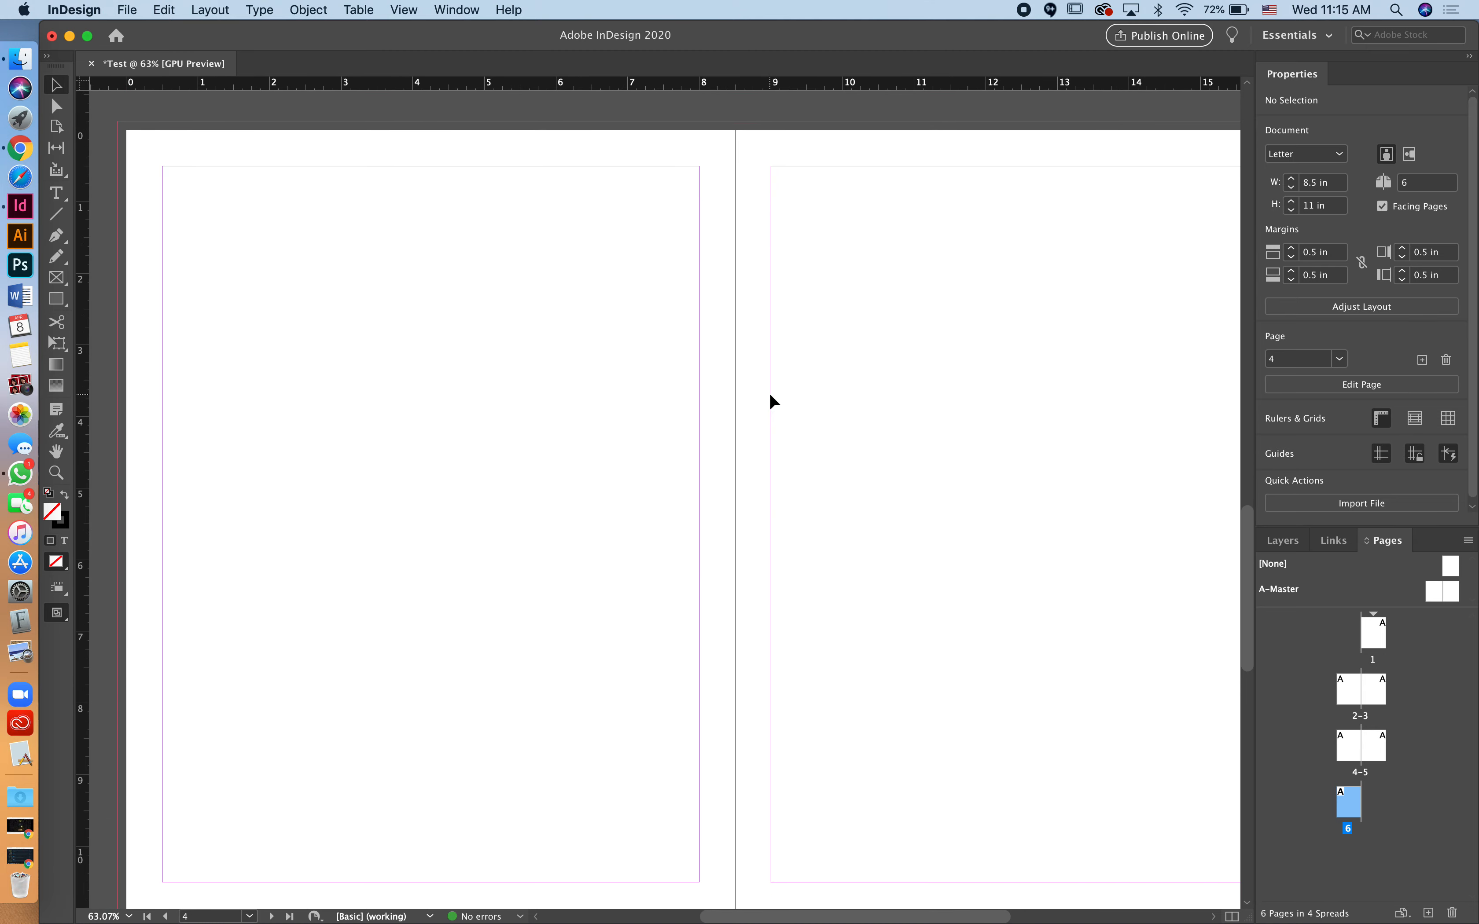
scroll(770, 398, down, 12)
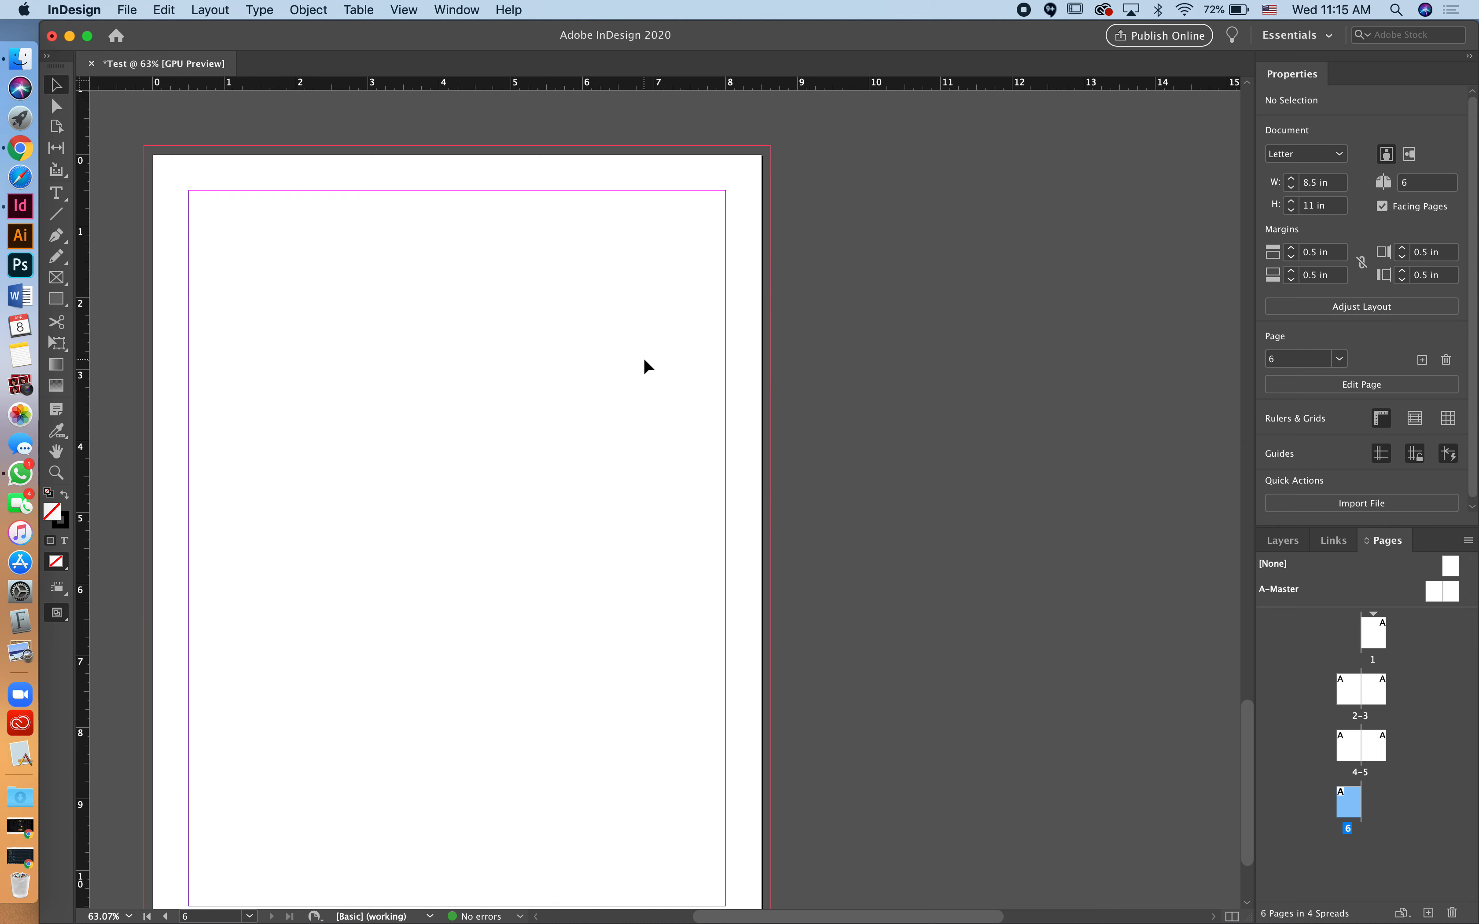
scroll(736, 370, down, 5)
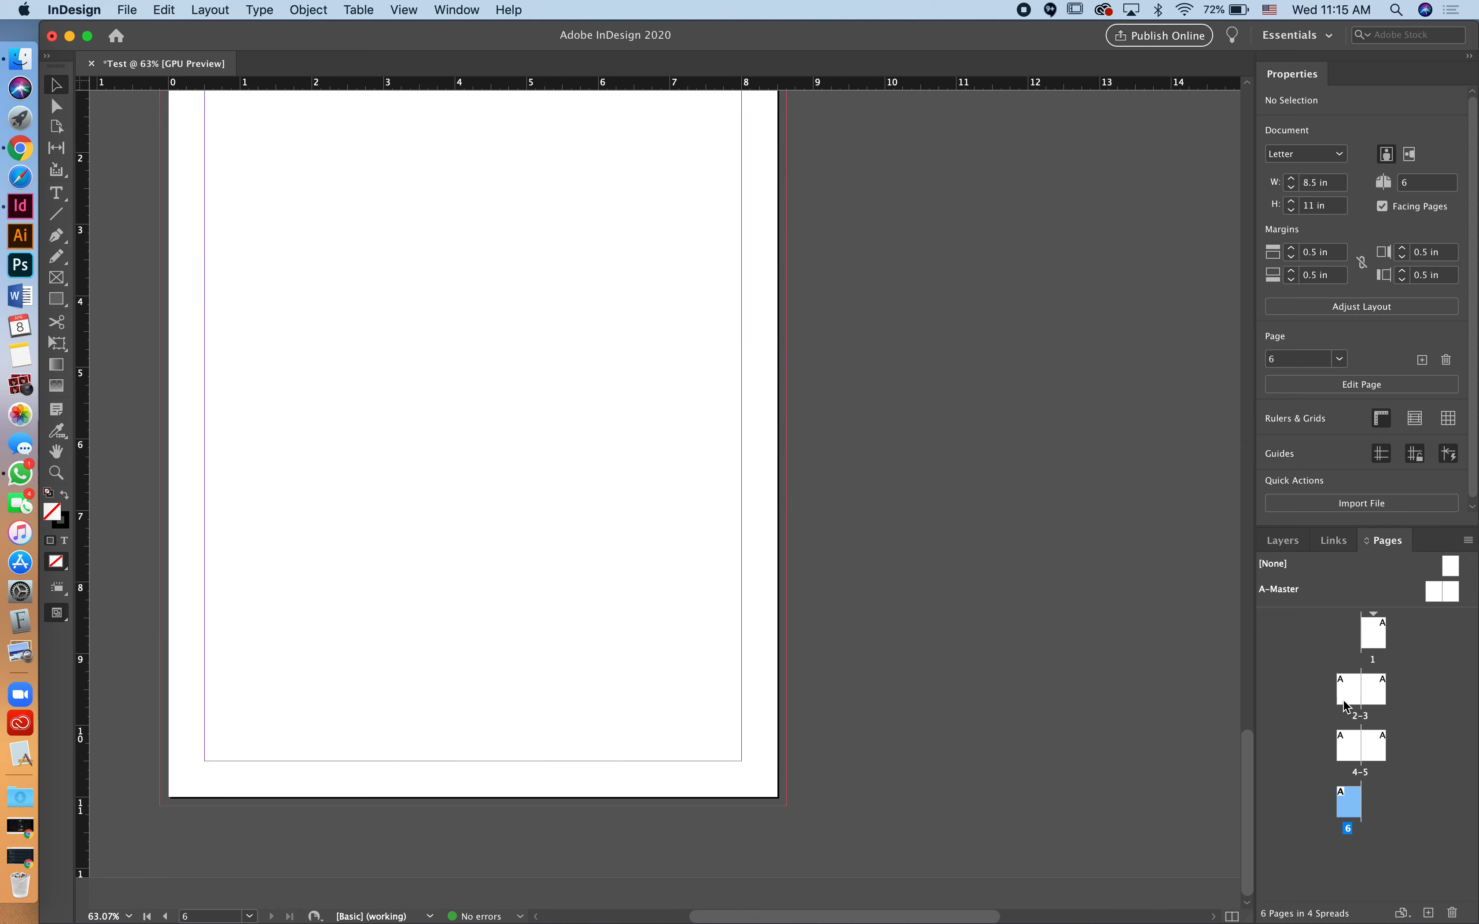
Step: Delete page 6 and spread 4–5, then add a single new page 4
click(1450, 914)
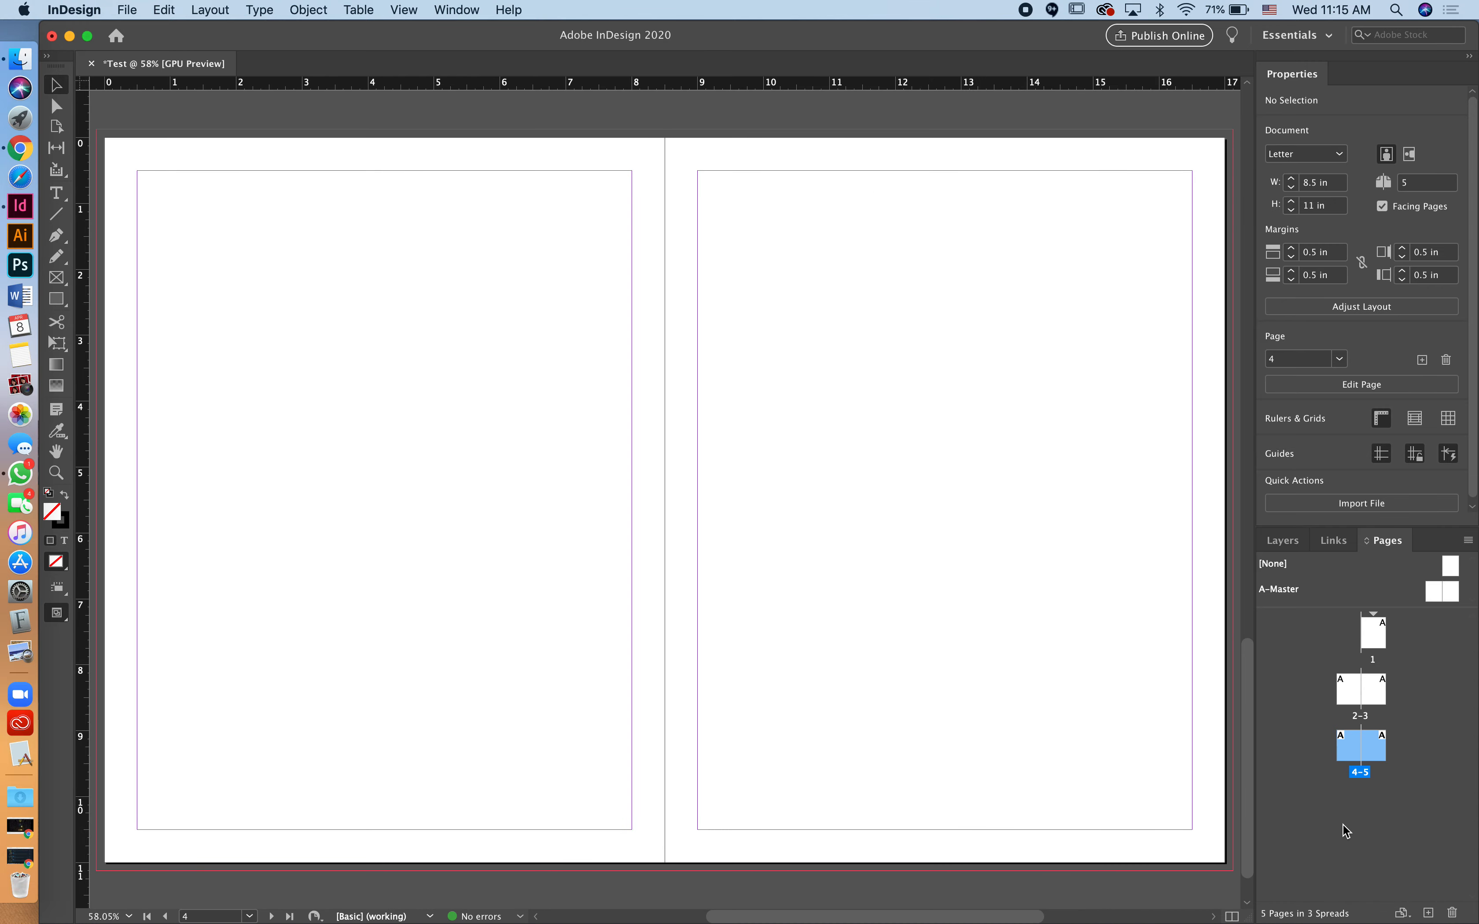
click(1453, 914)
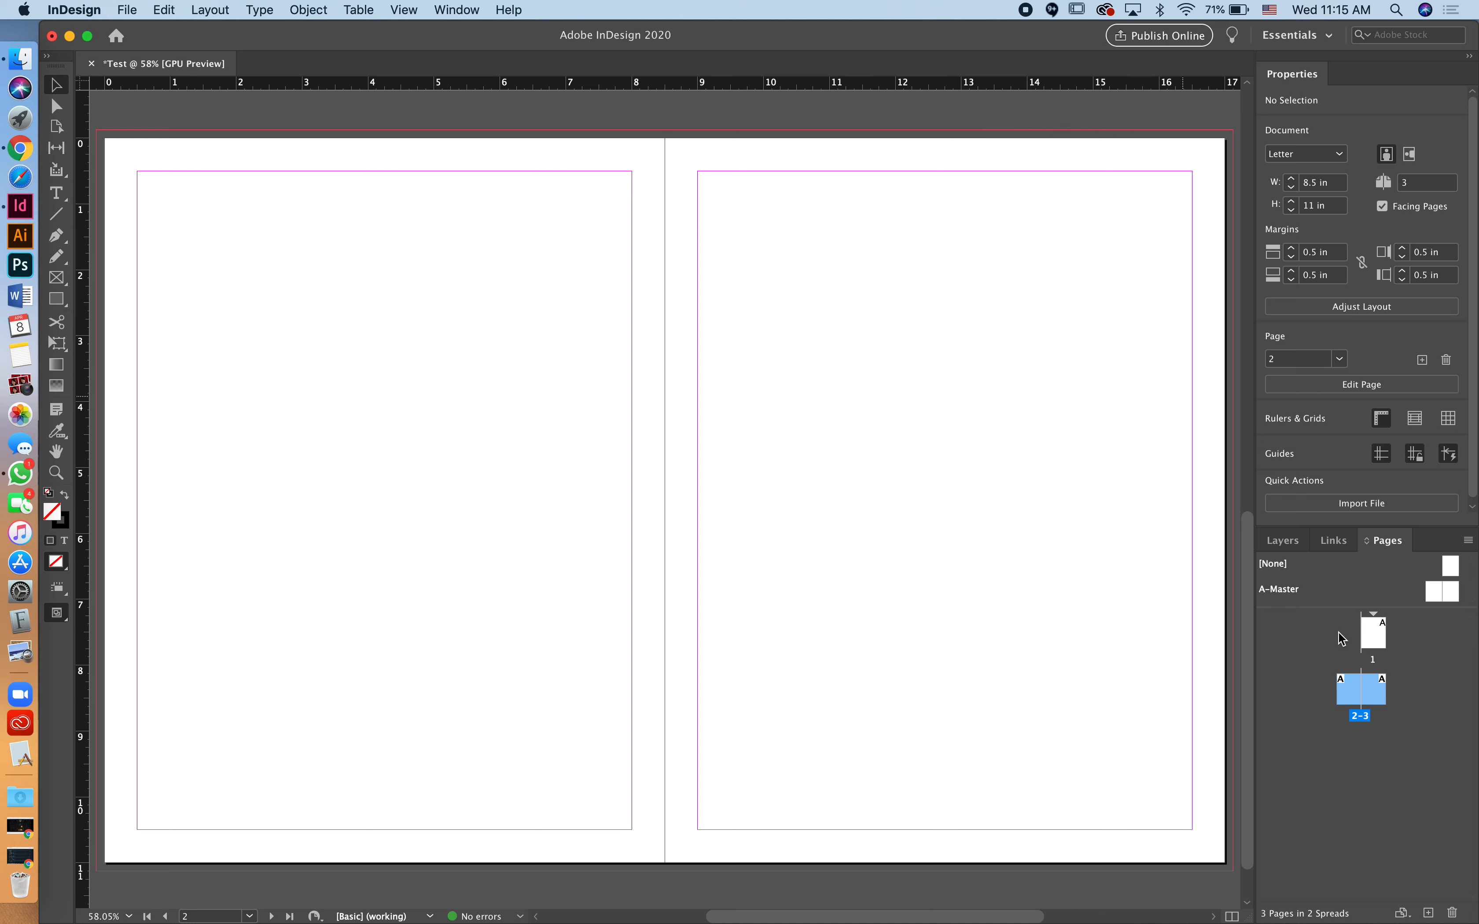
click(1409, 776)
click(1429, 913)
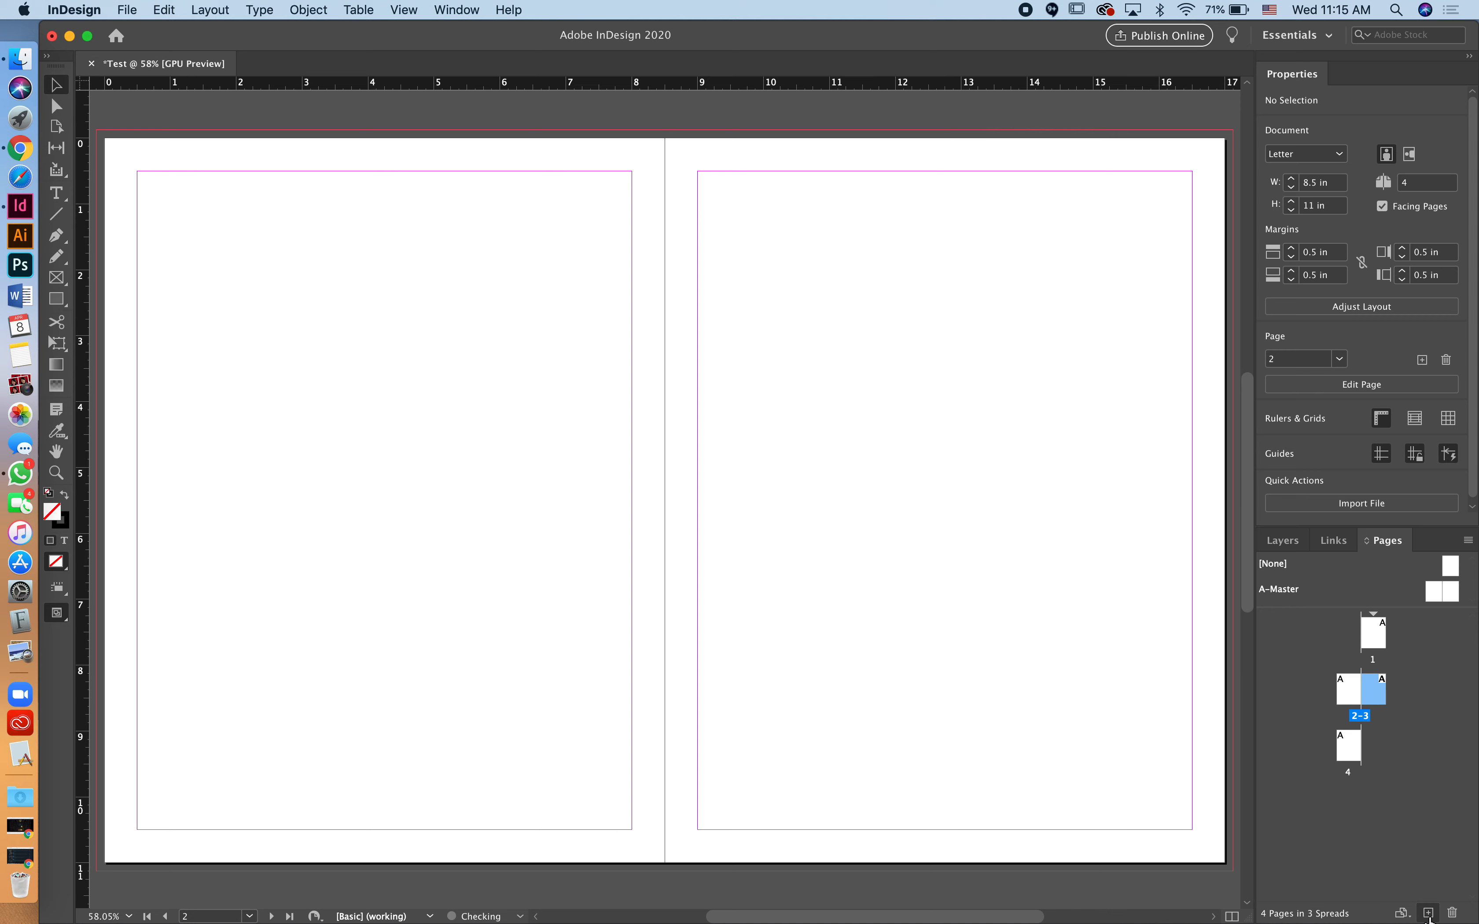
scroll(1130, 628, up, 15)
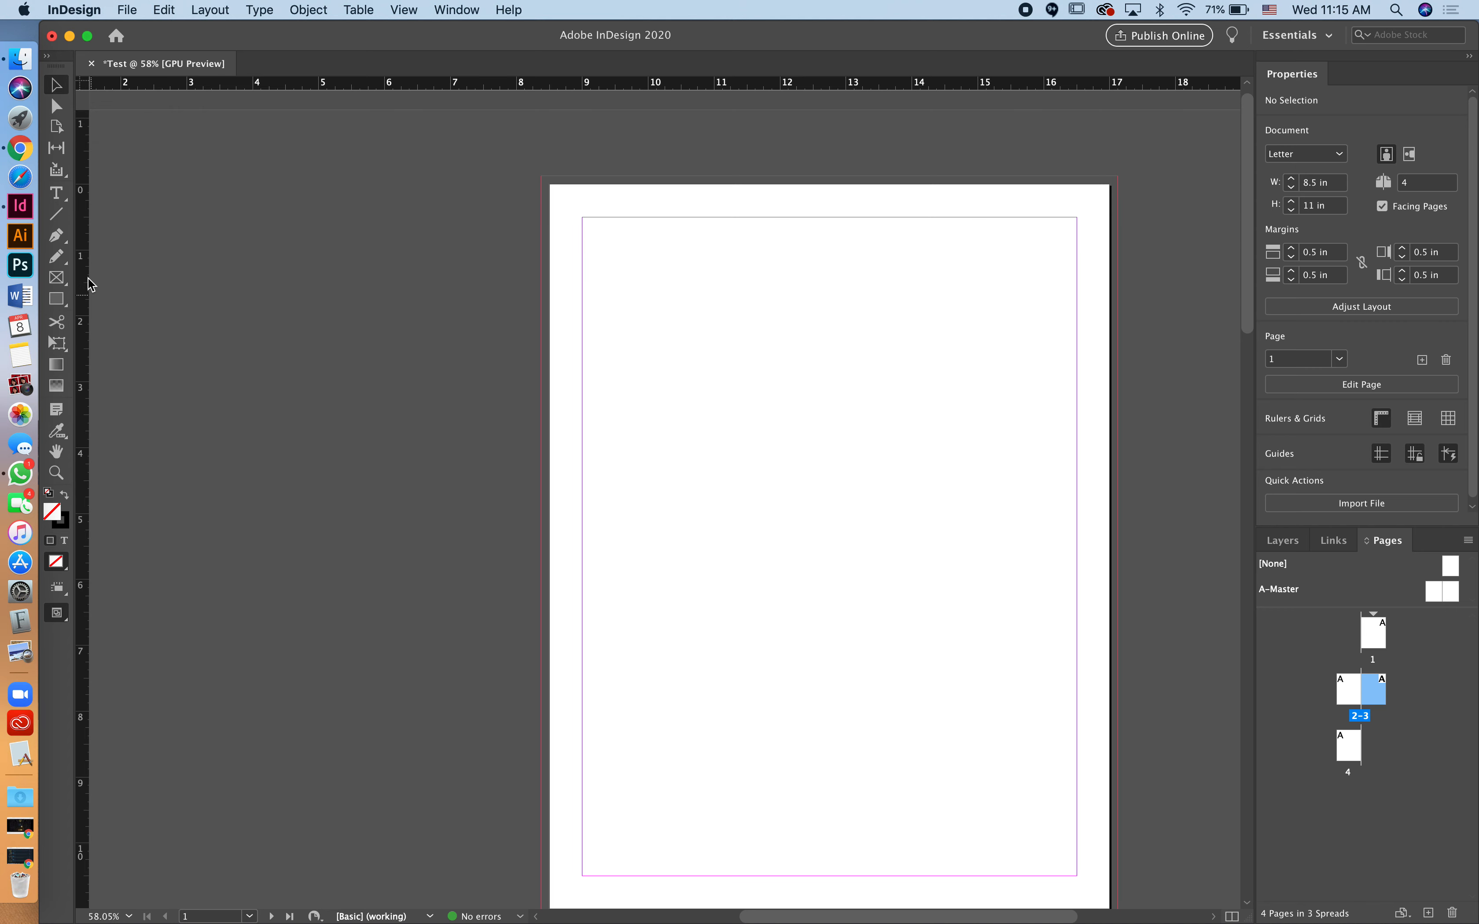
Step: Draw a text frame at page 1's top-left margin and type 'Test this tool out'
click(57, 194)
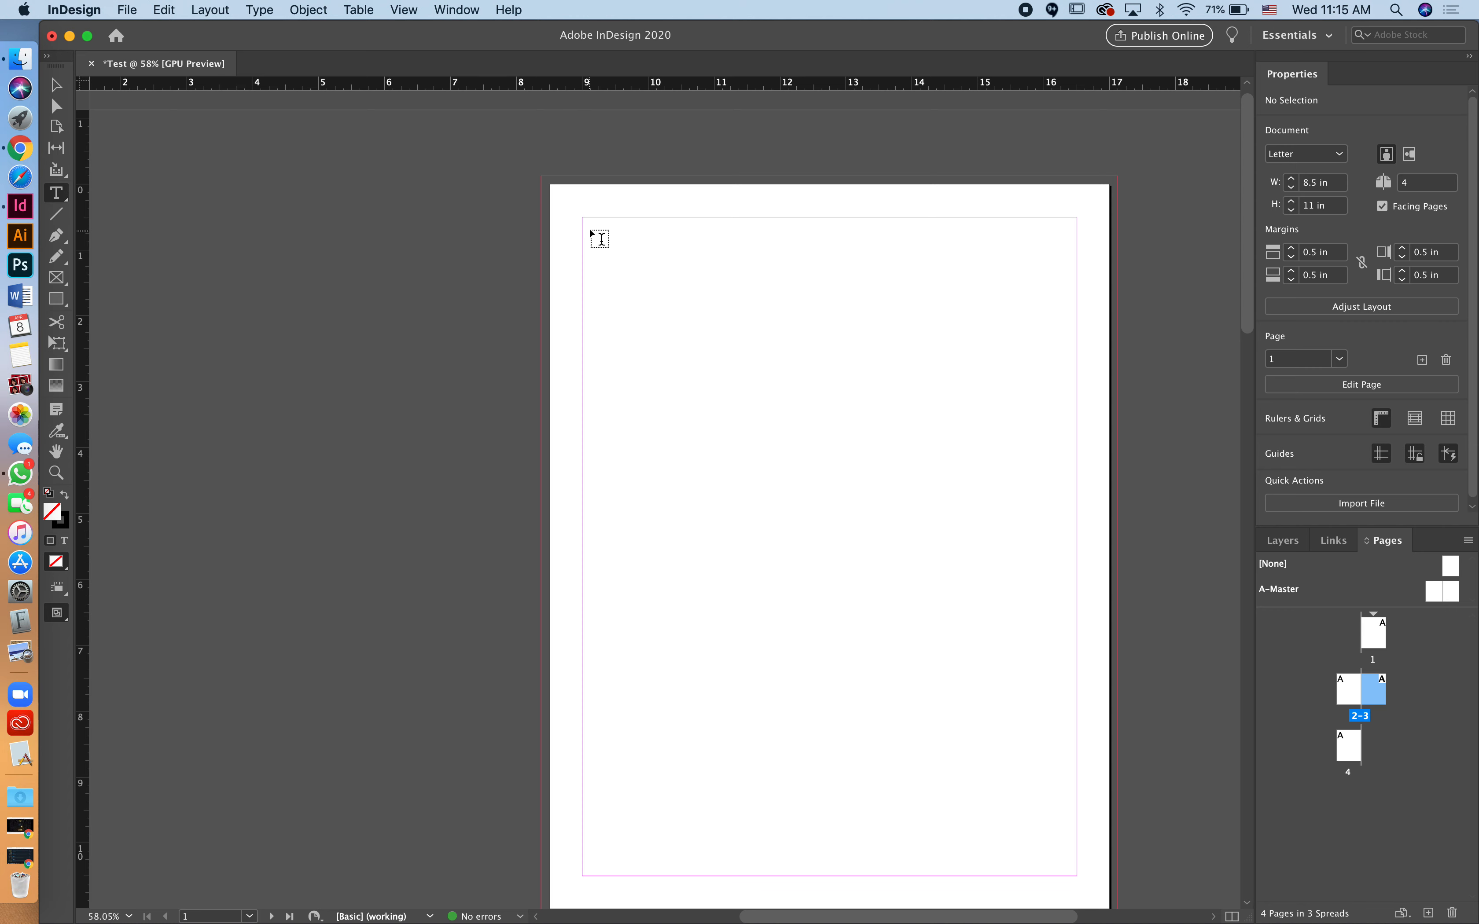
drag(597, 230, 1024, 455)
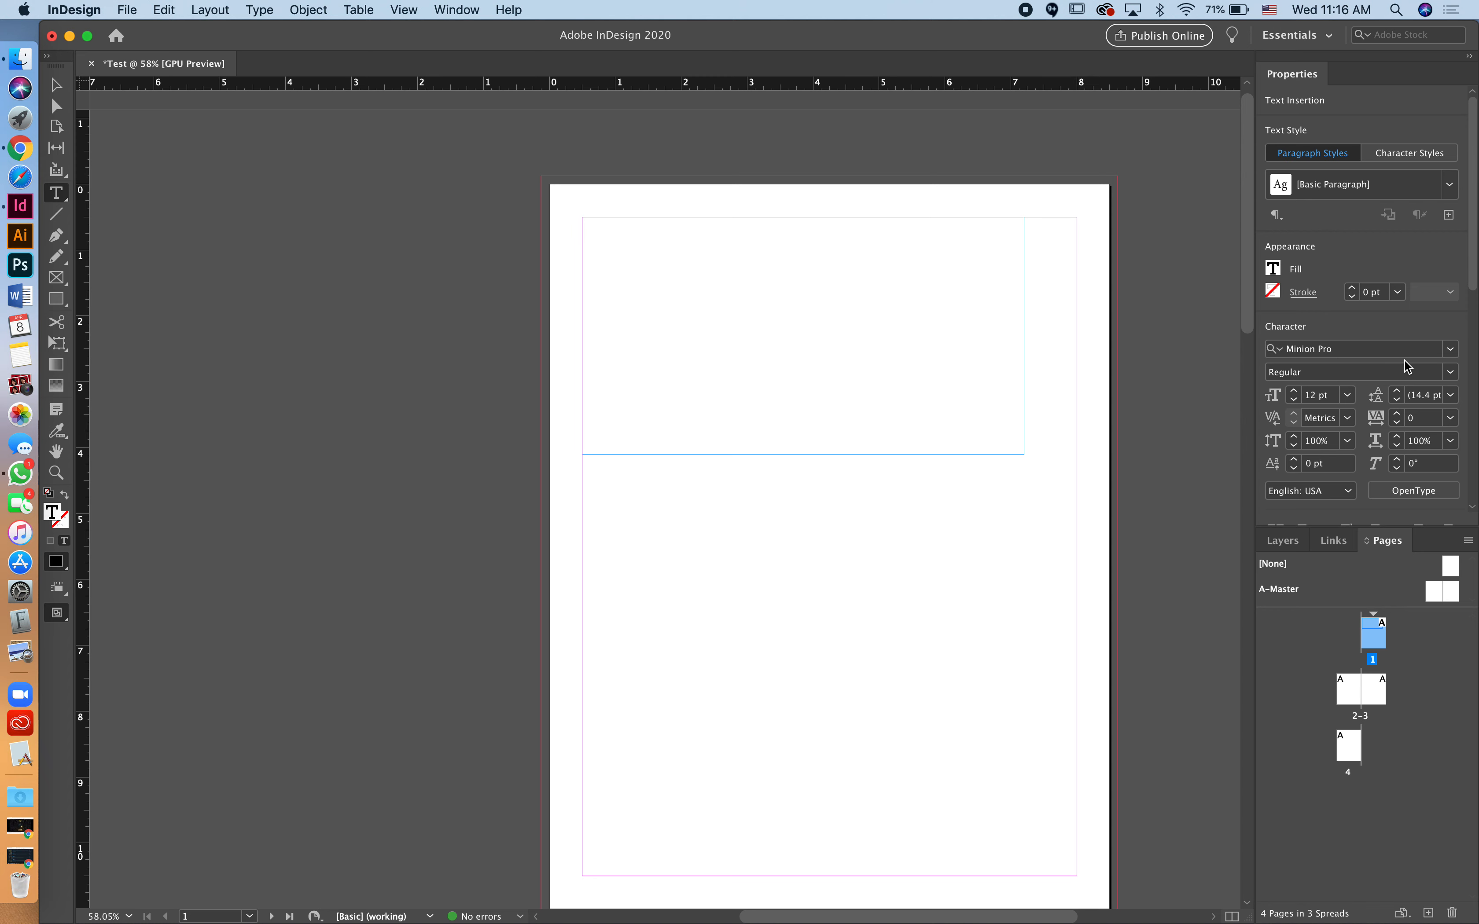
click(1454, 349)
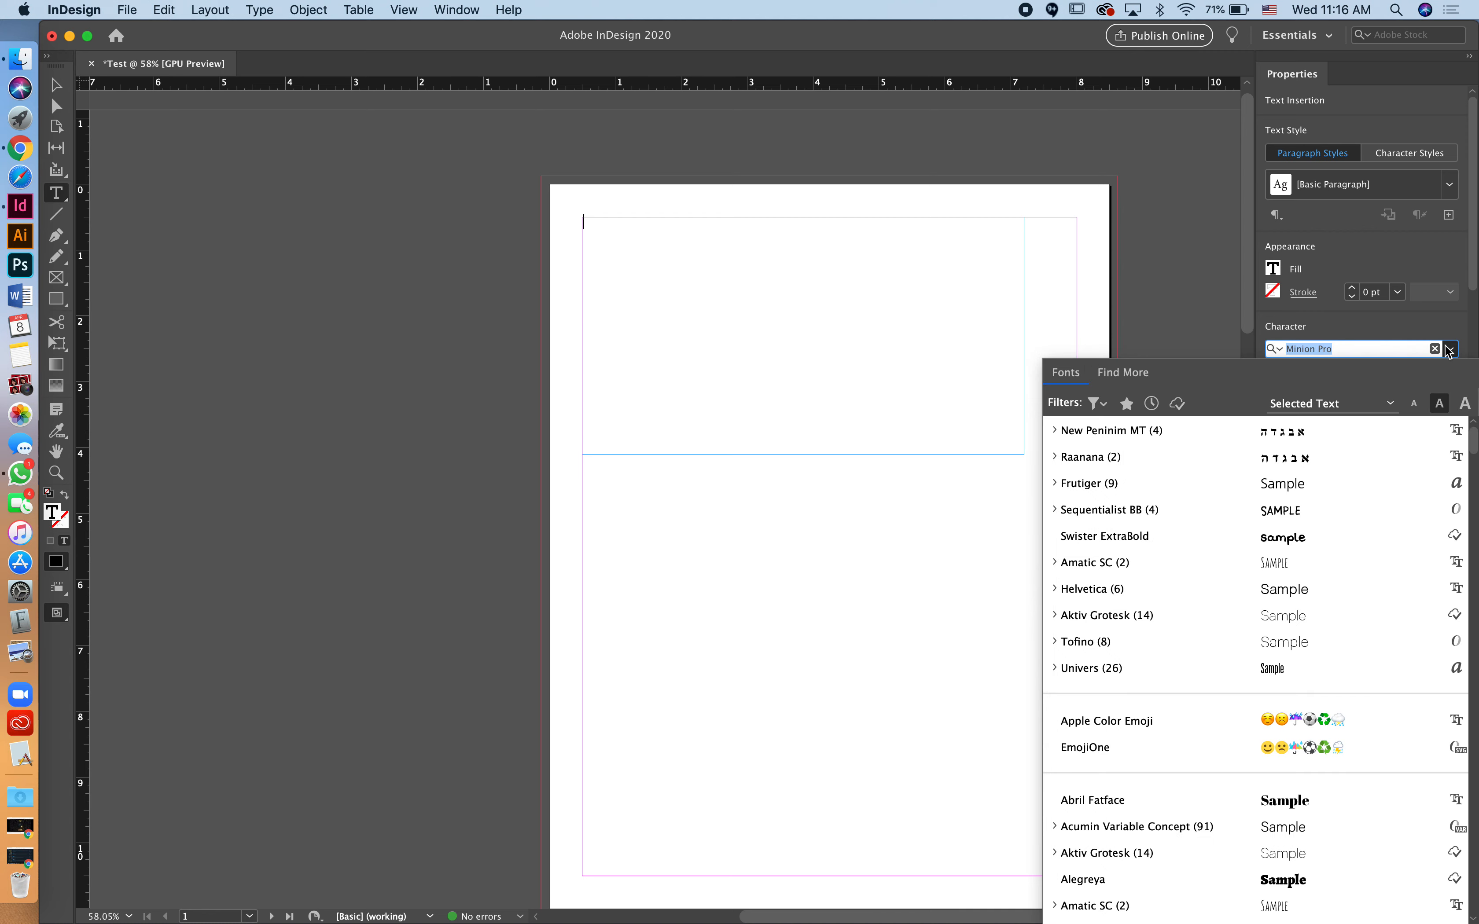
click(1453, 350)
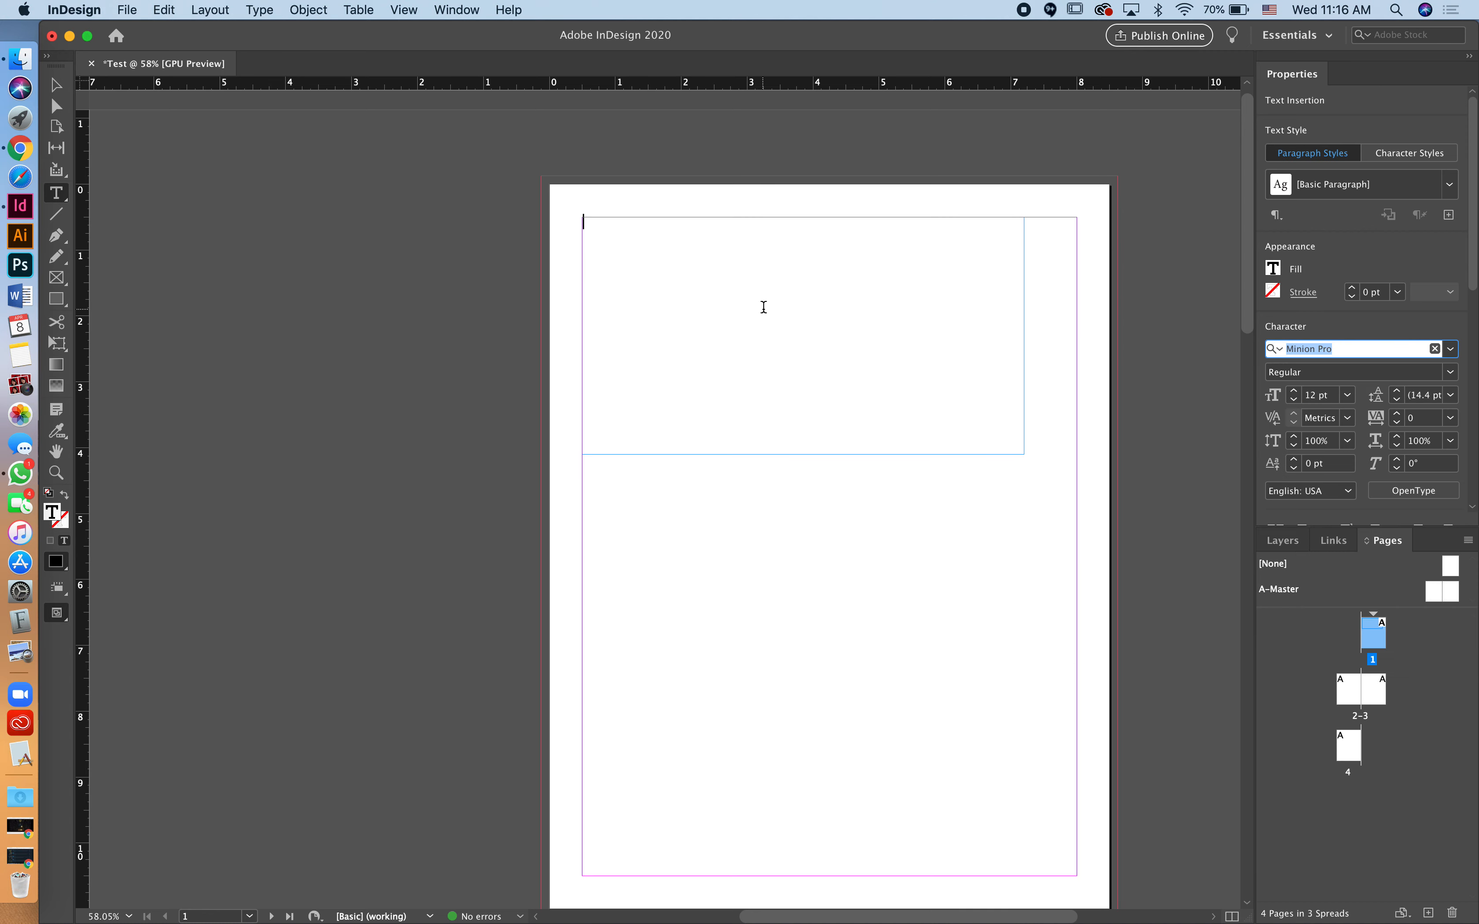
text(Test)
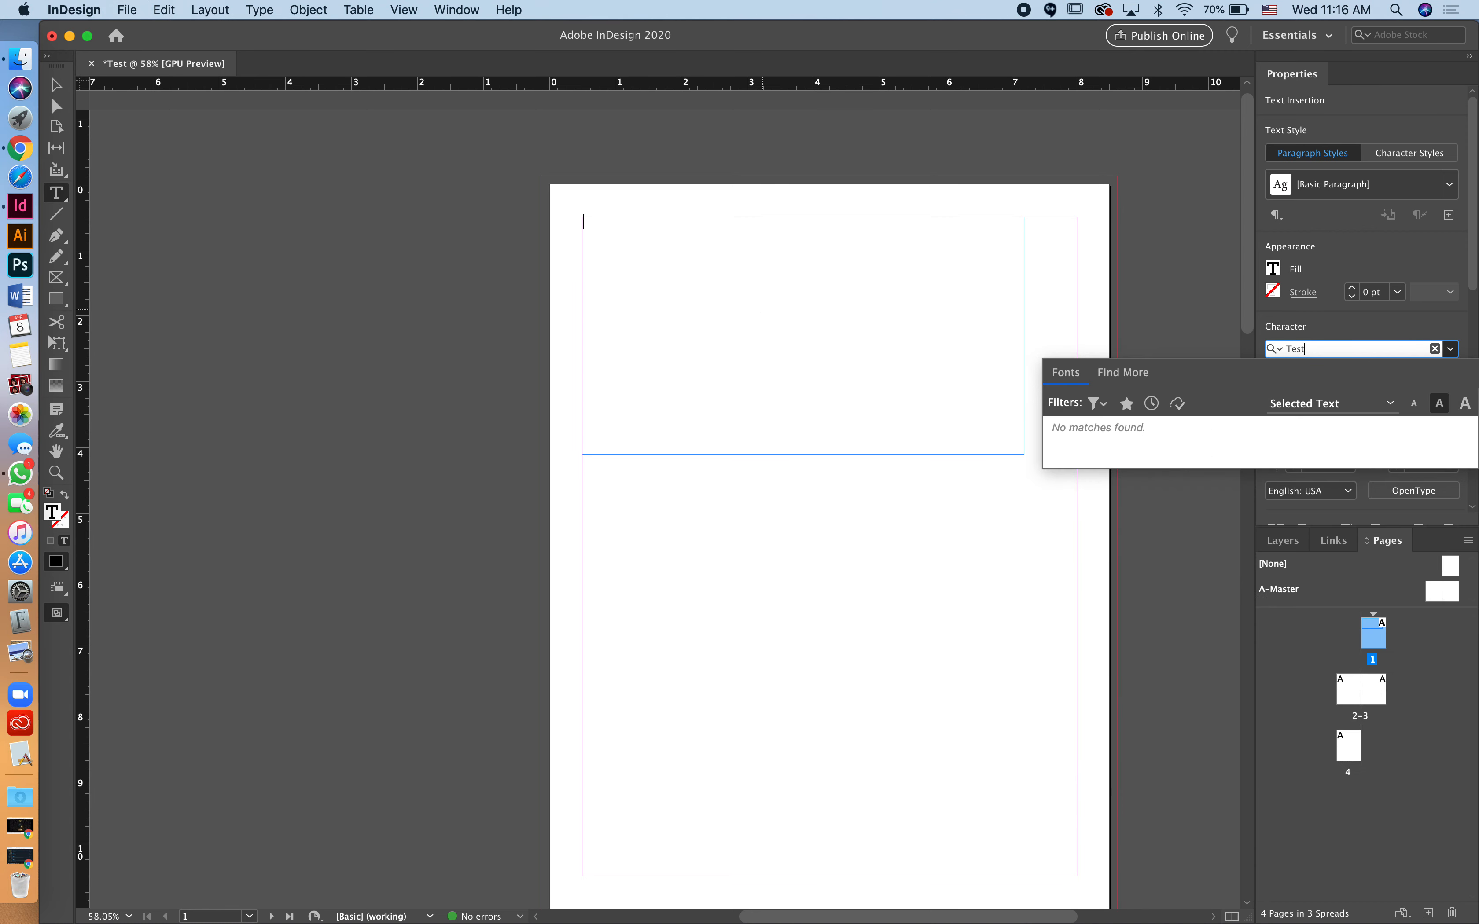
key(Escape)
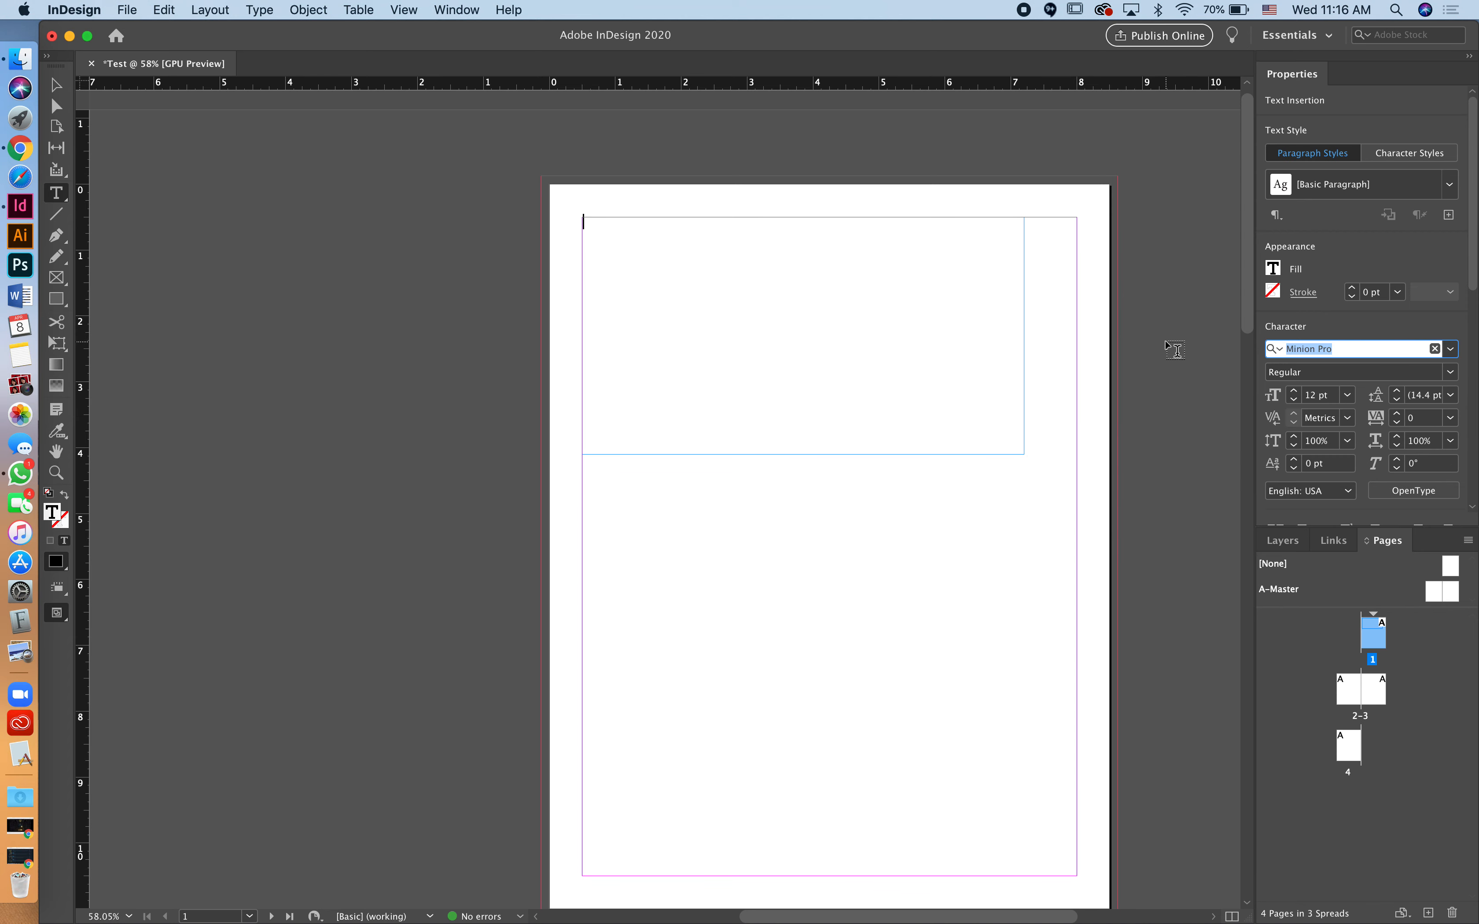
click(899, 323)
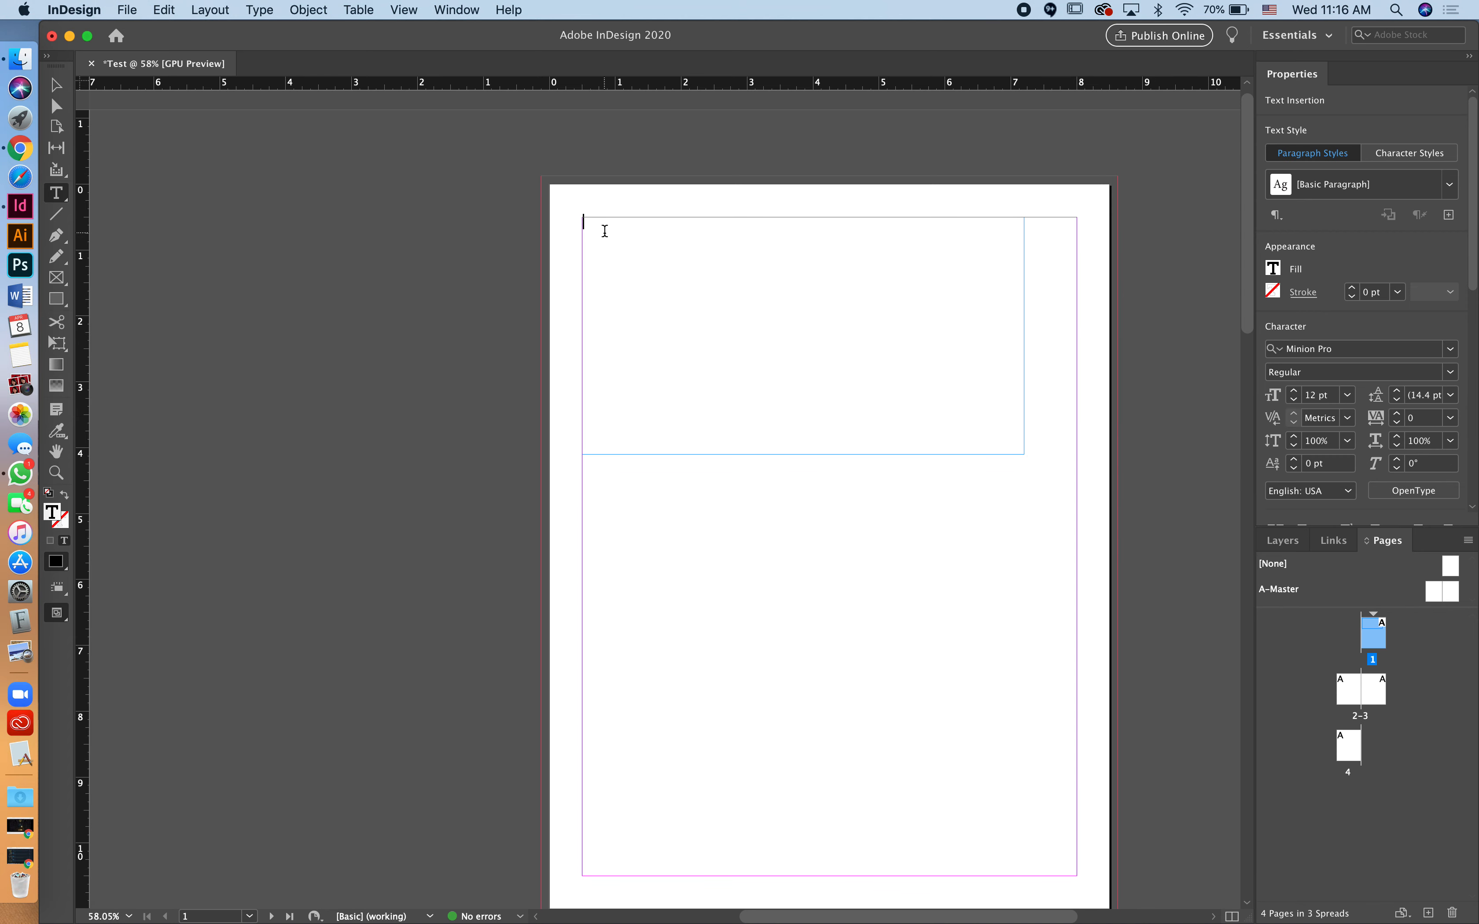
text(Test this tool out)
Step: Set the sentence's font to Kompakt Black at 24 pt
drag(703, 227, 526, 225)
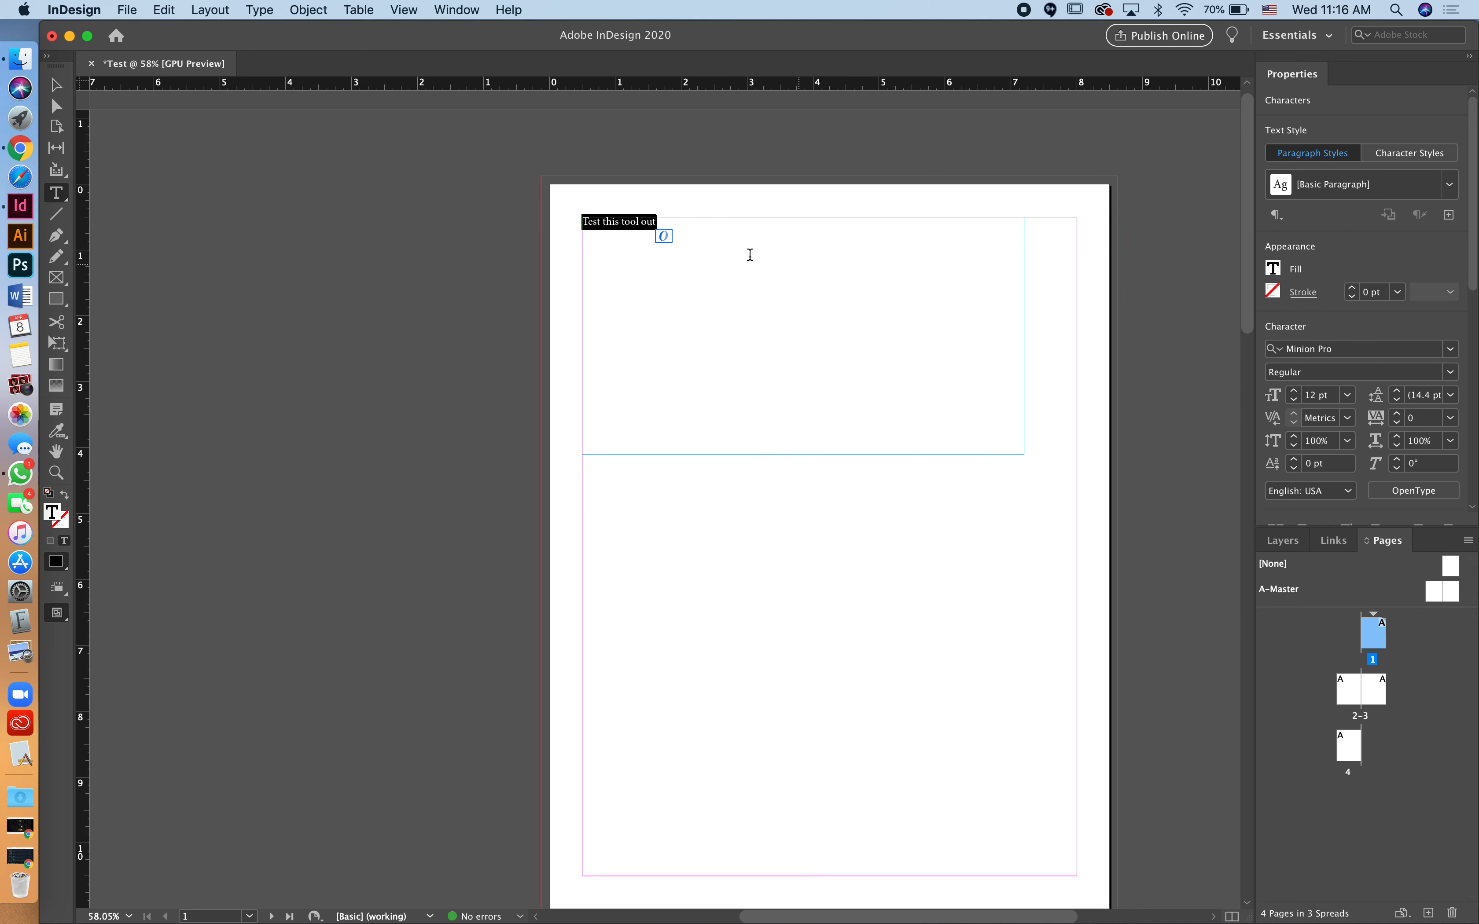
click(1450, 350)
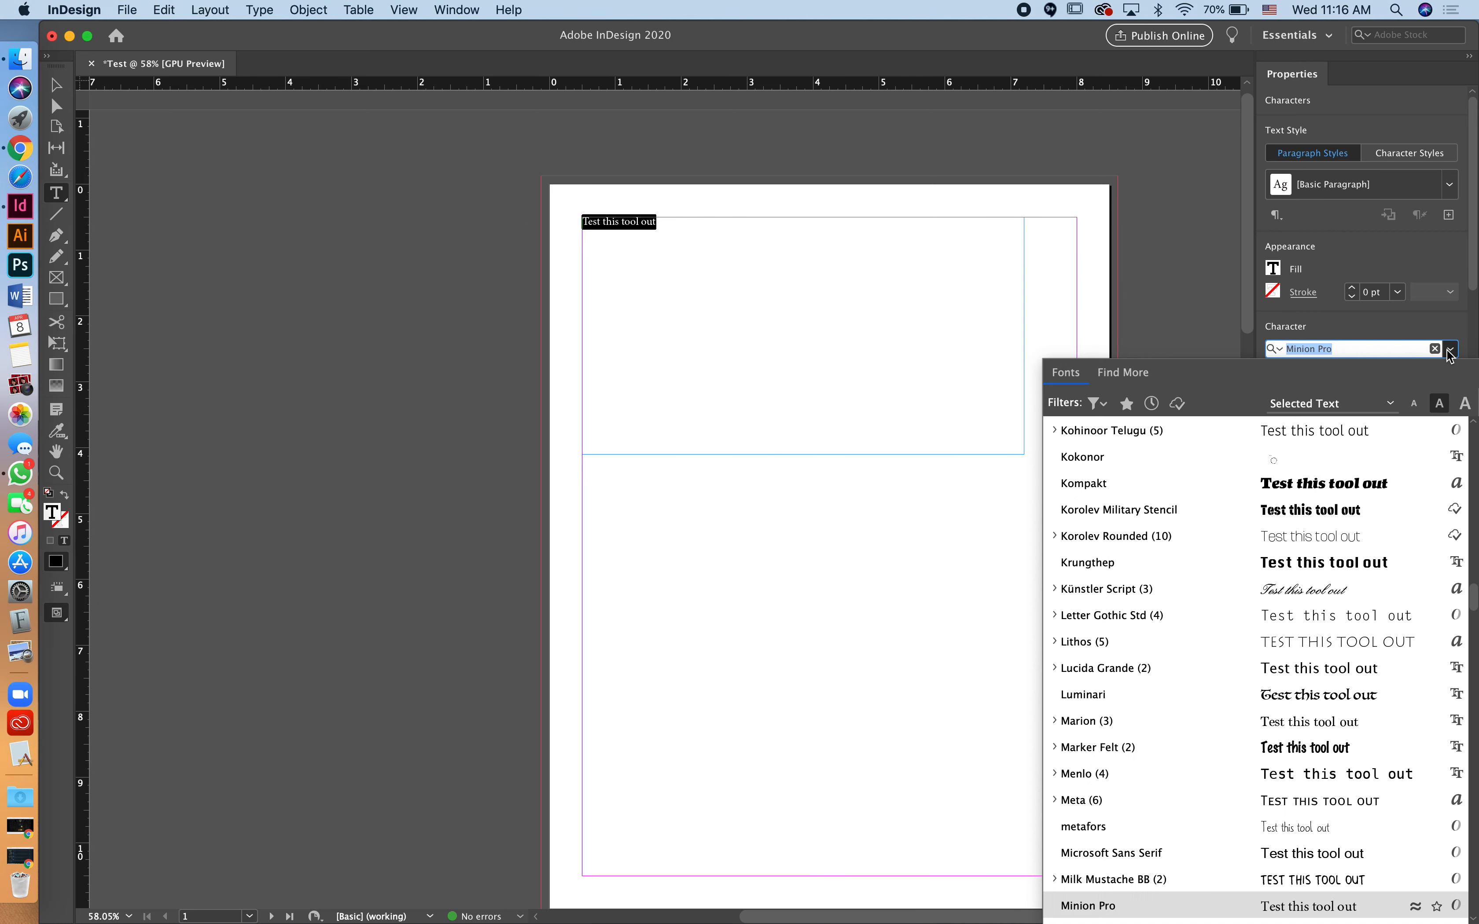
click(1169, 481)
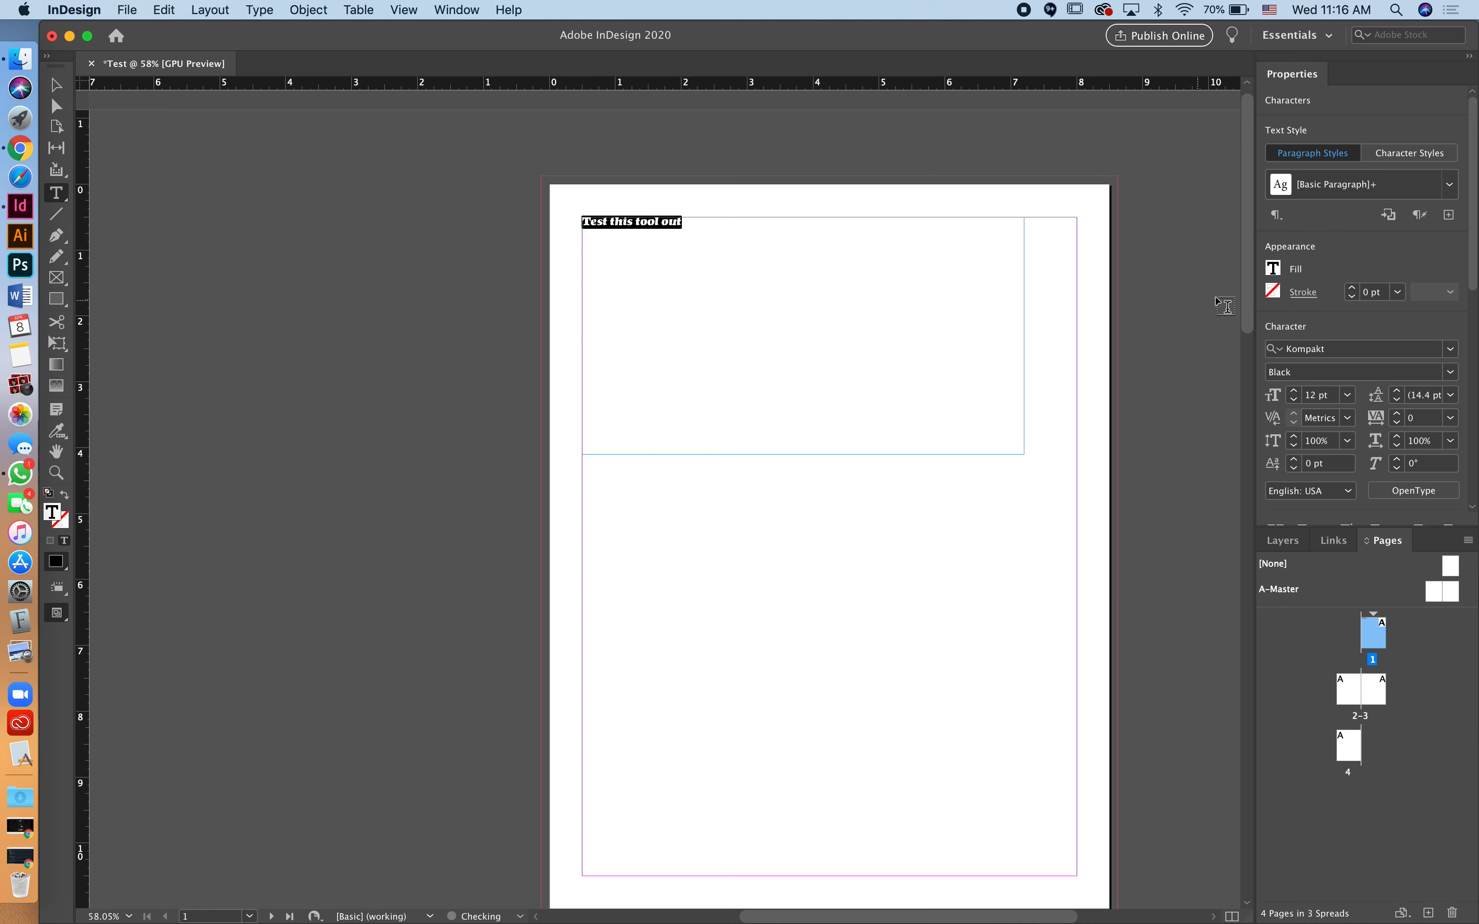
click(1456, 375)
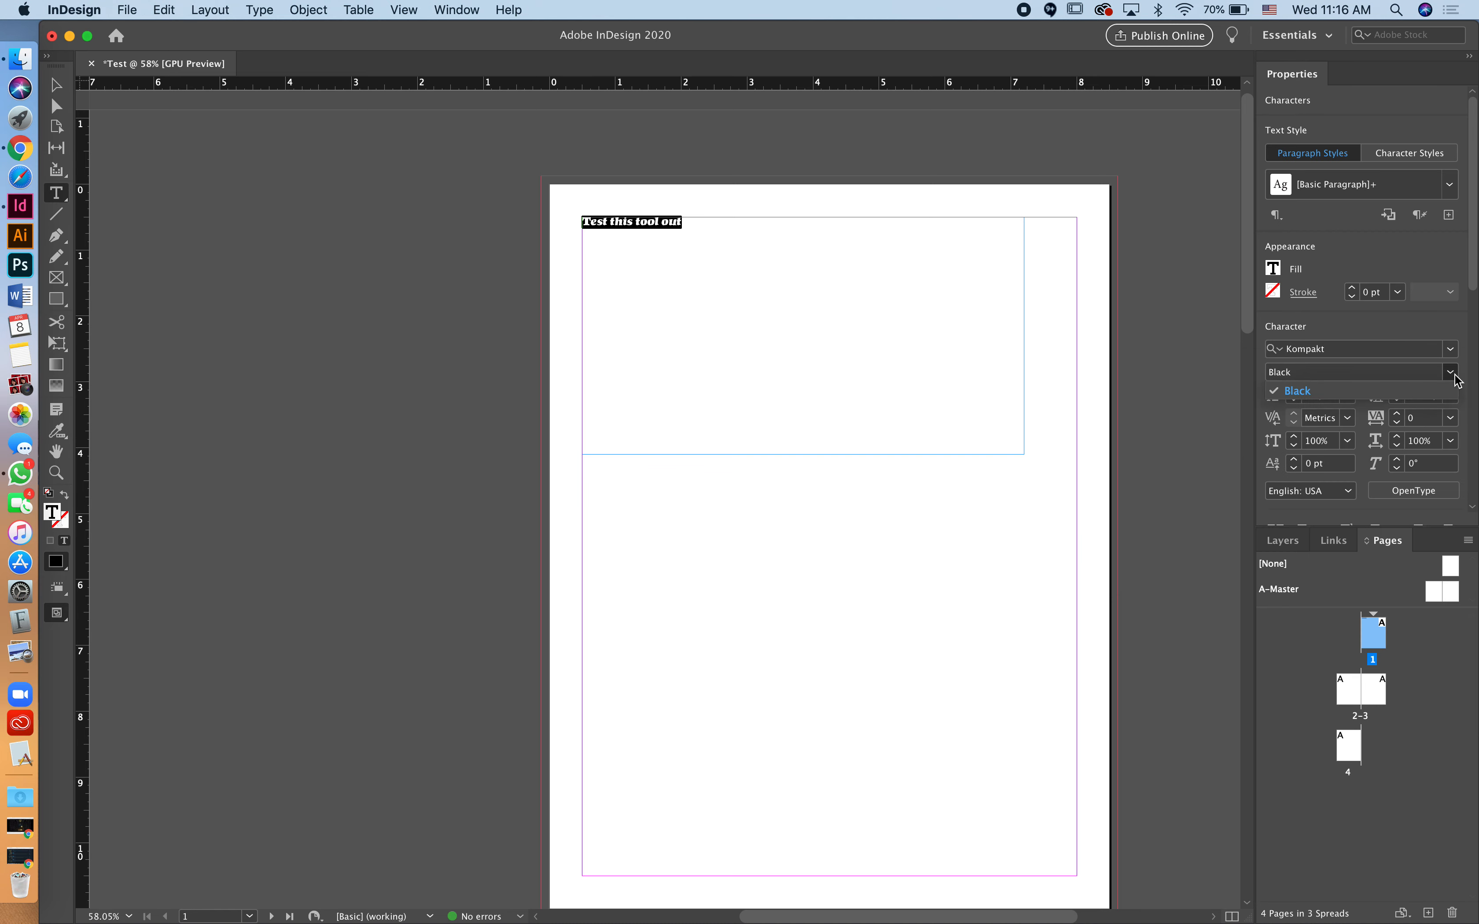
click(1457, 377)
click(1347, 395)
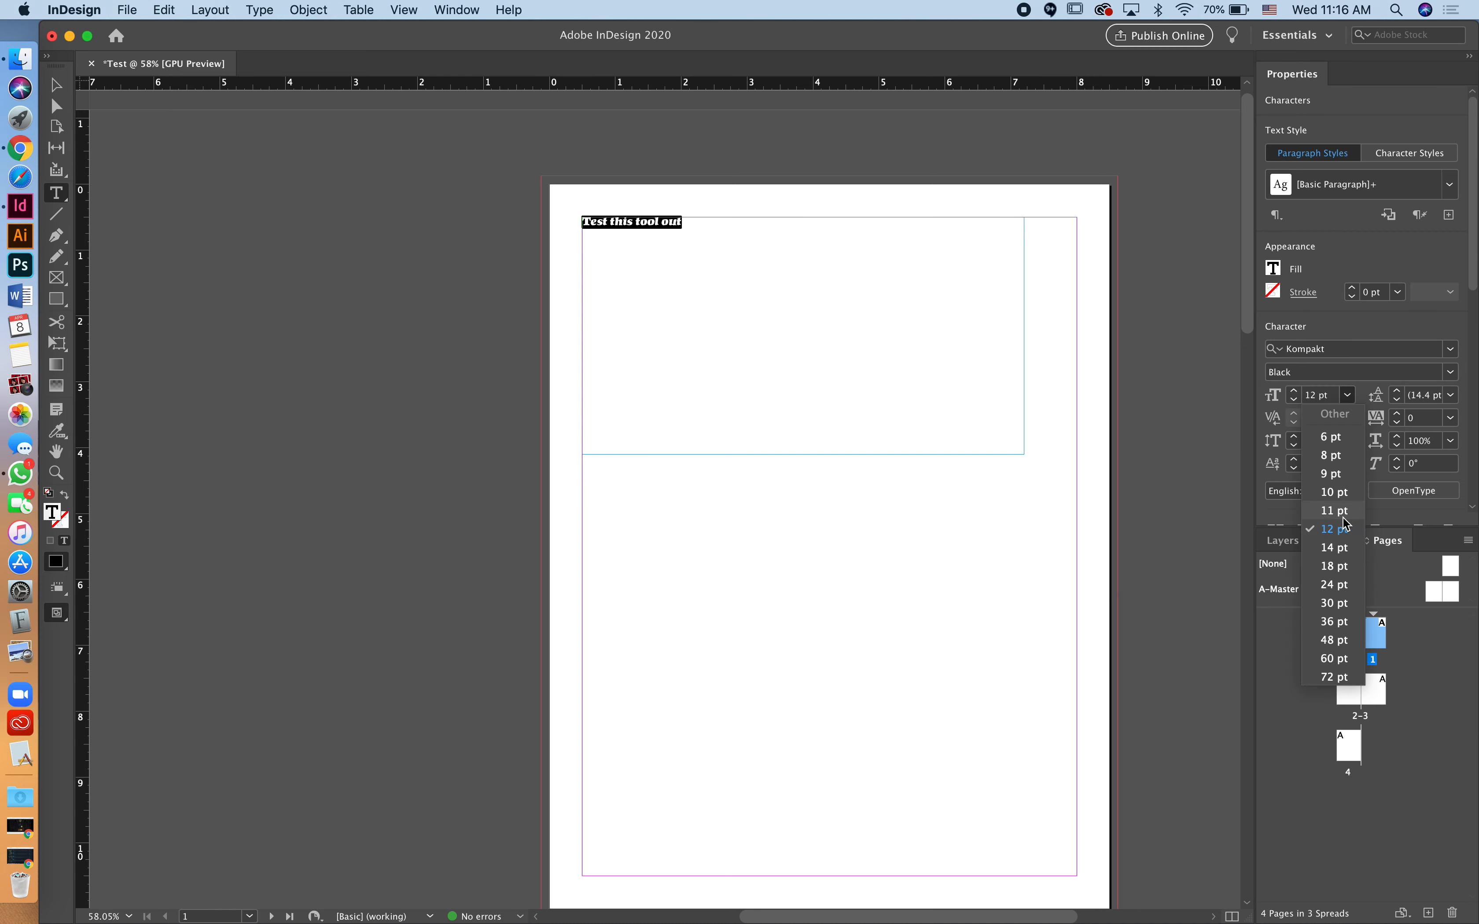
click(1335, 587)
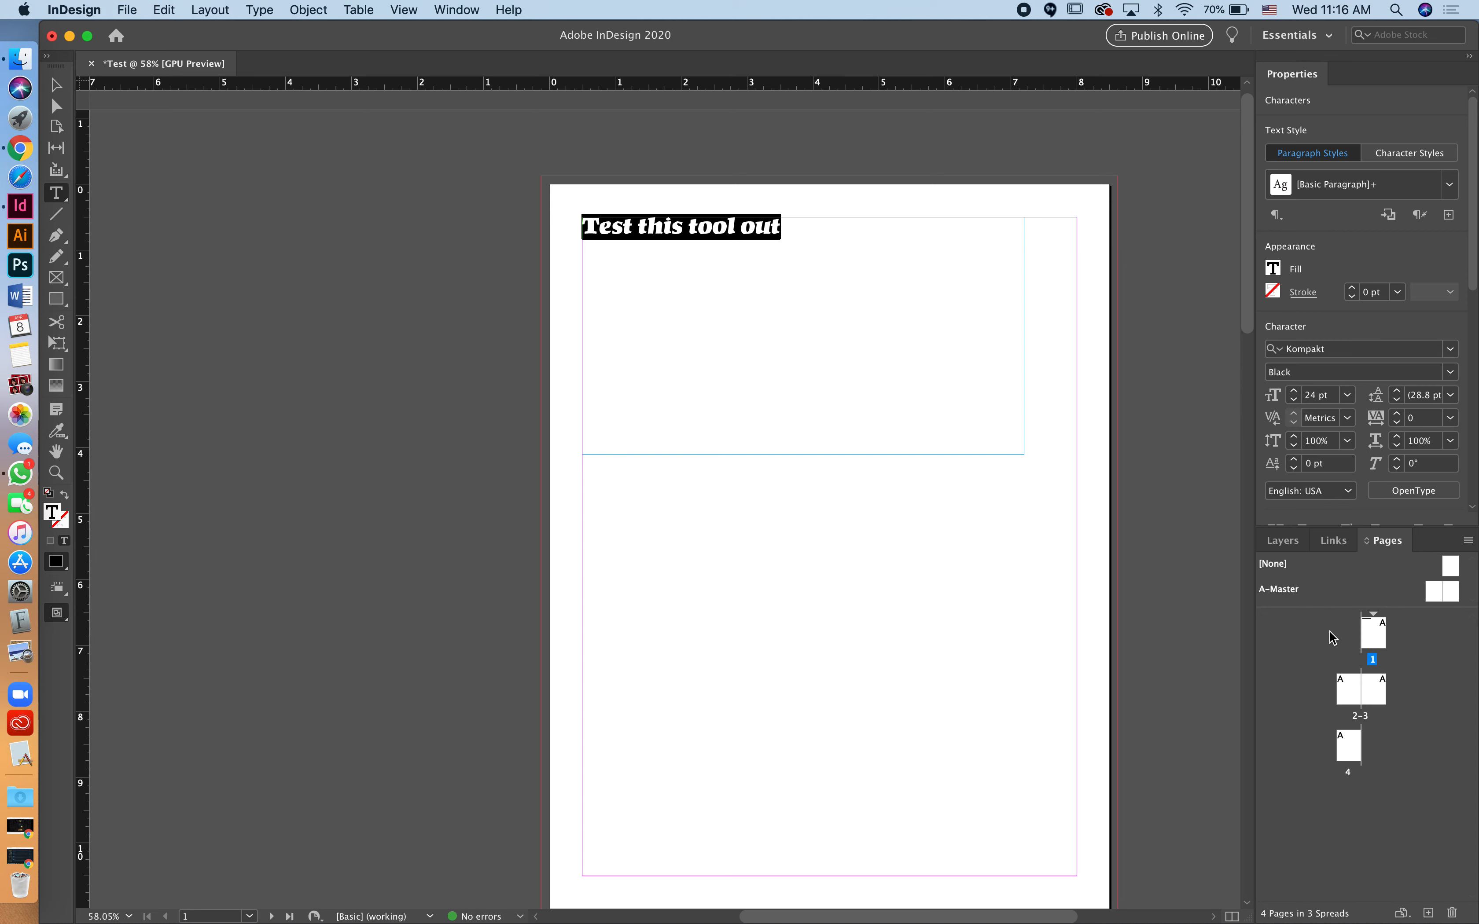
click(874, 238)
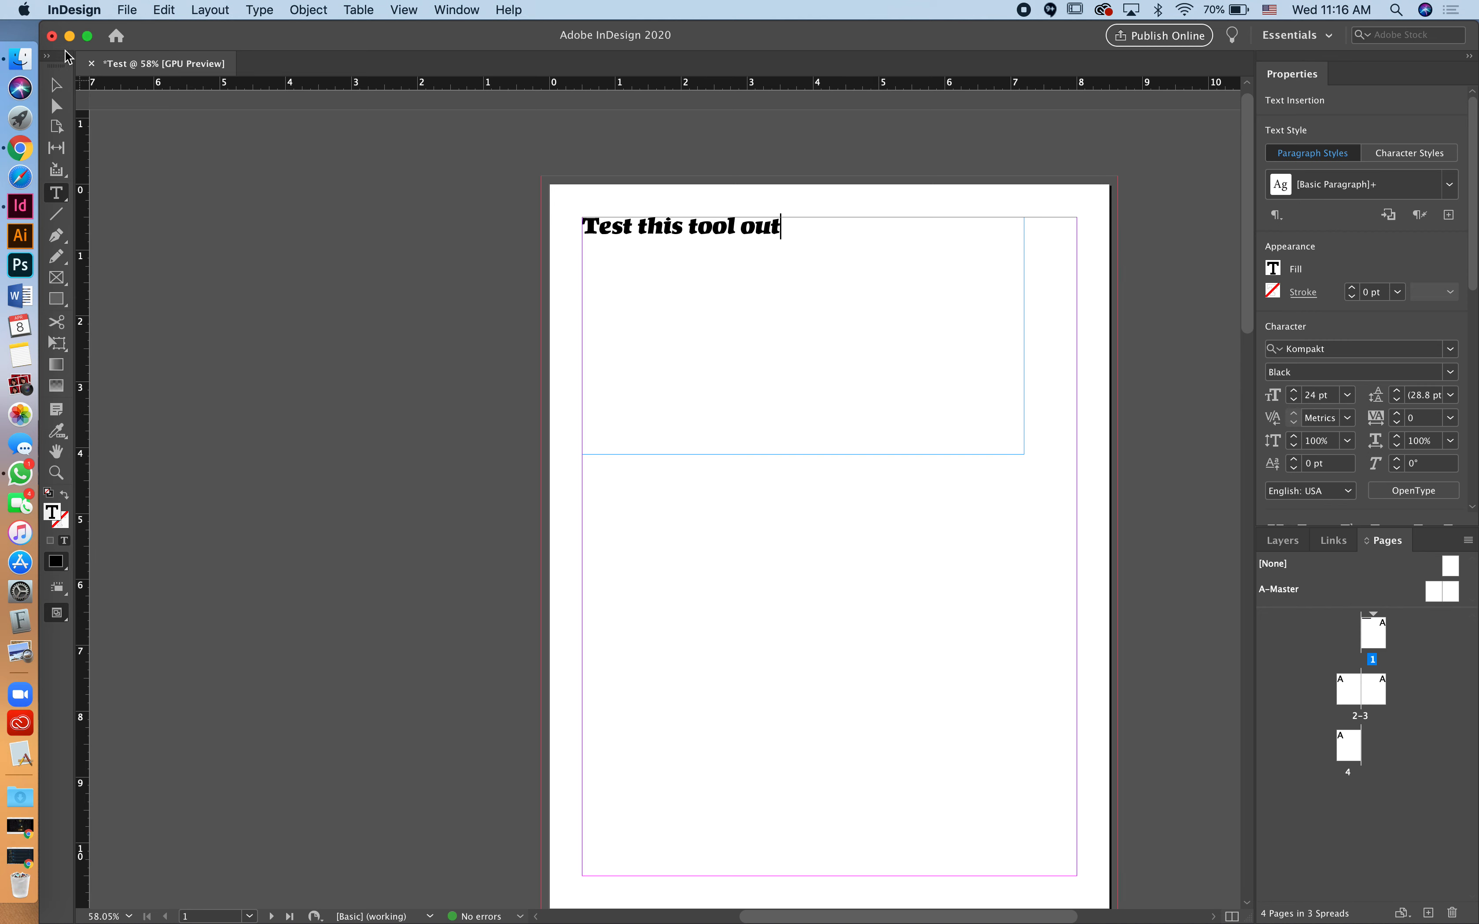
click(56, 85)
click(357, 247)
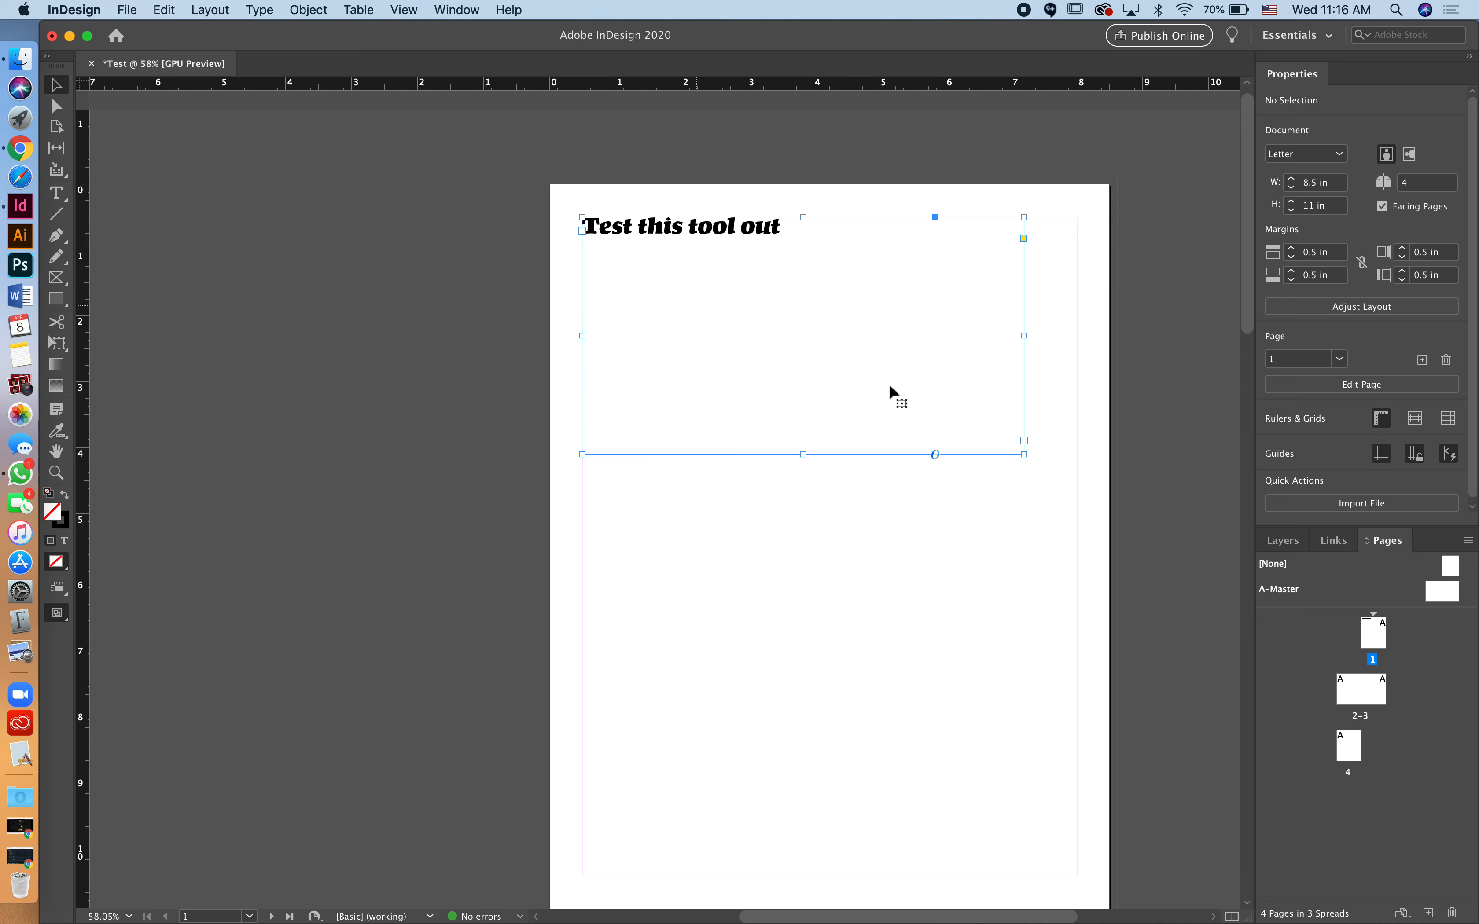
Step: Shrink the heading frame to fit and draw a black-filled rectangle below it
click(1015, 454)
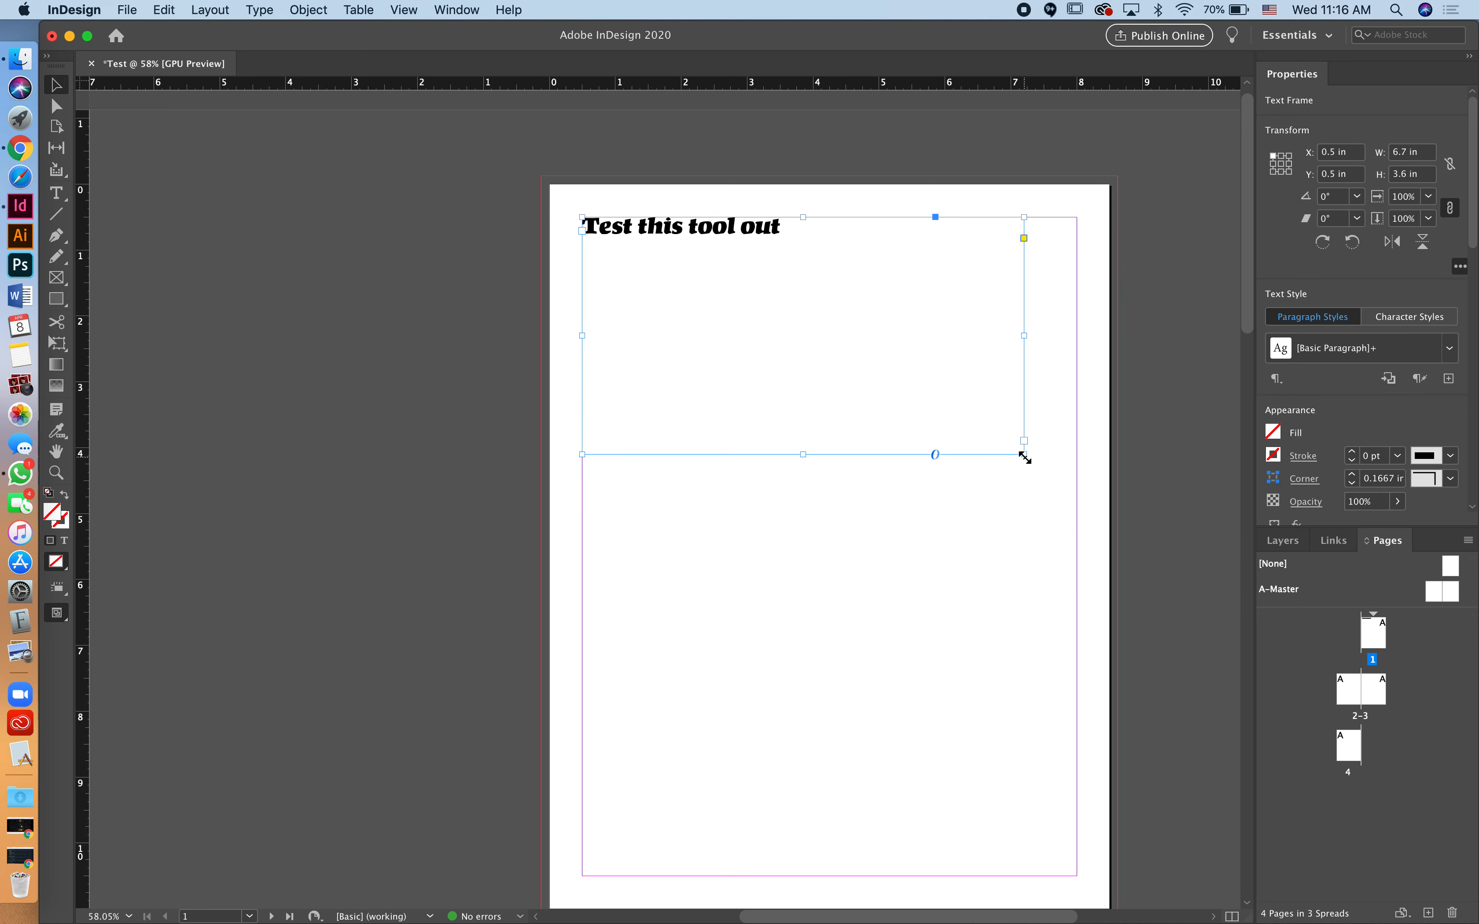
drag(1024, 456, 820, 310)
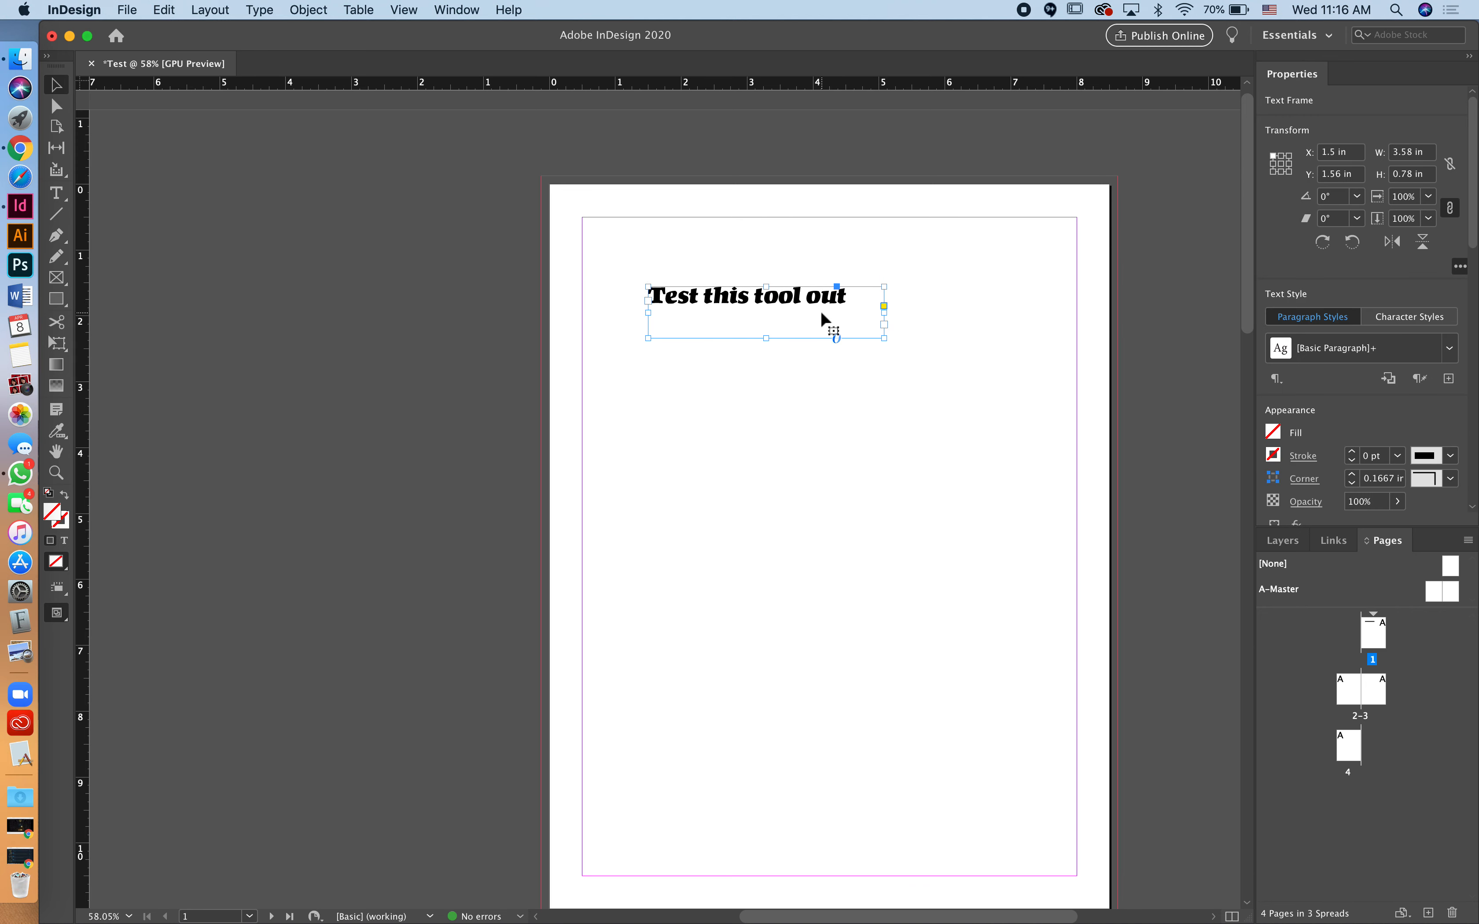
click(56, 298)
click(63, 300)
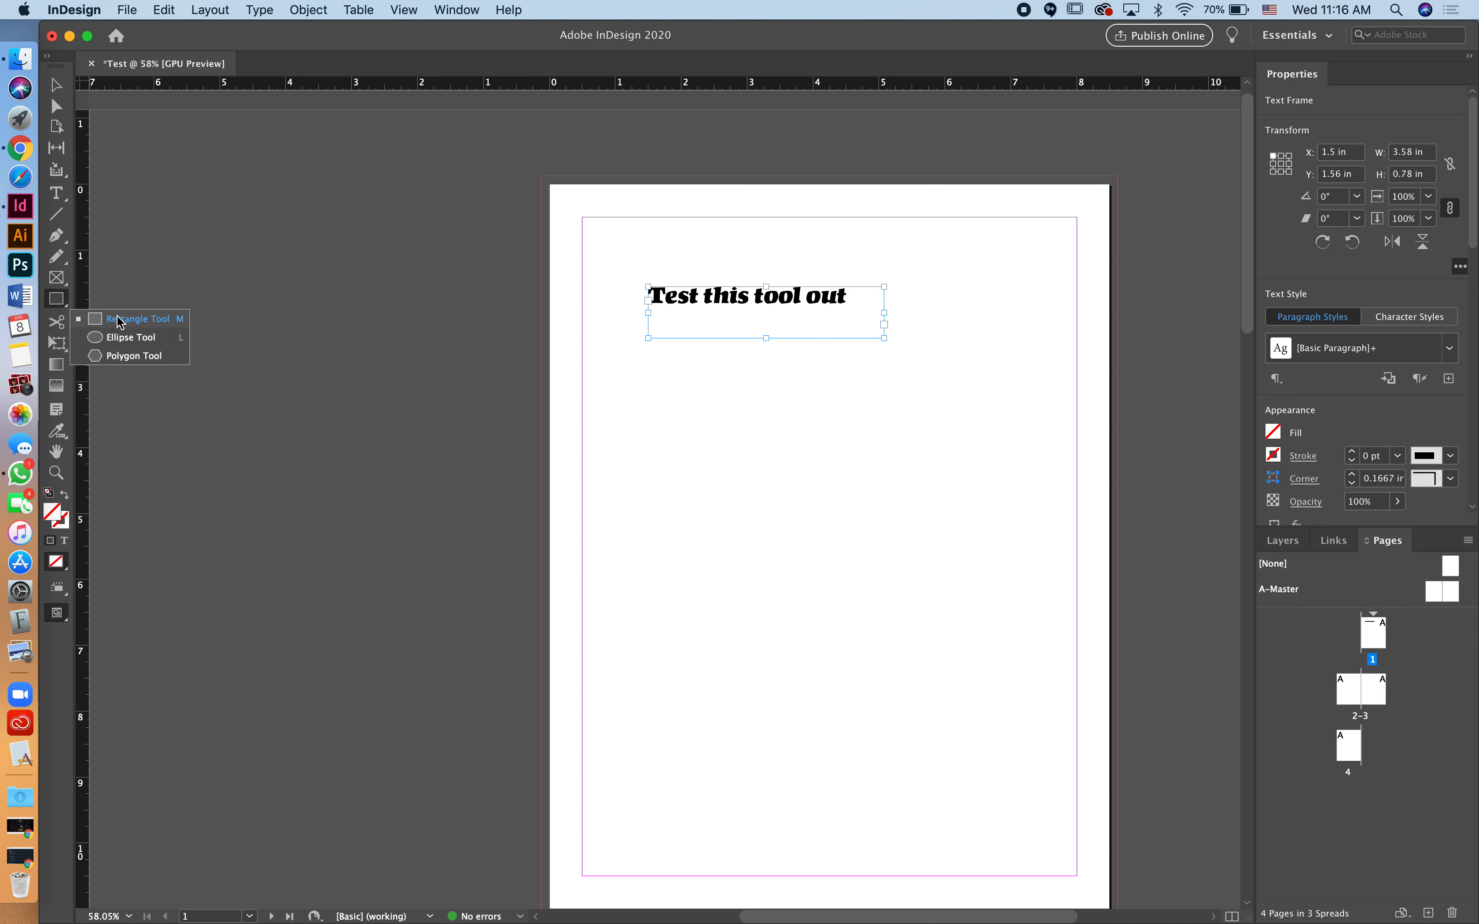
drag(645, 419, 979, 653)
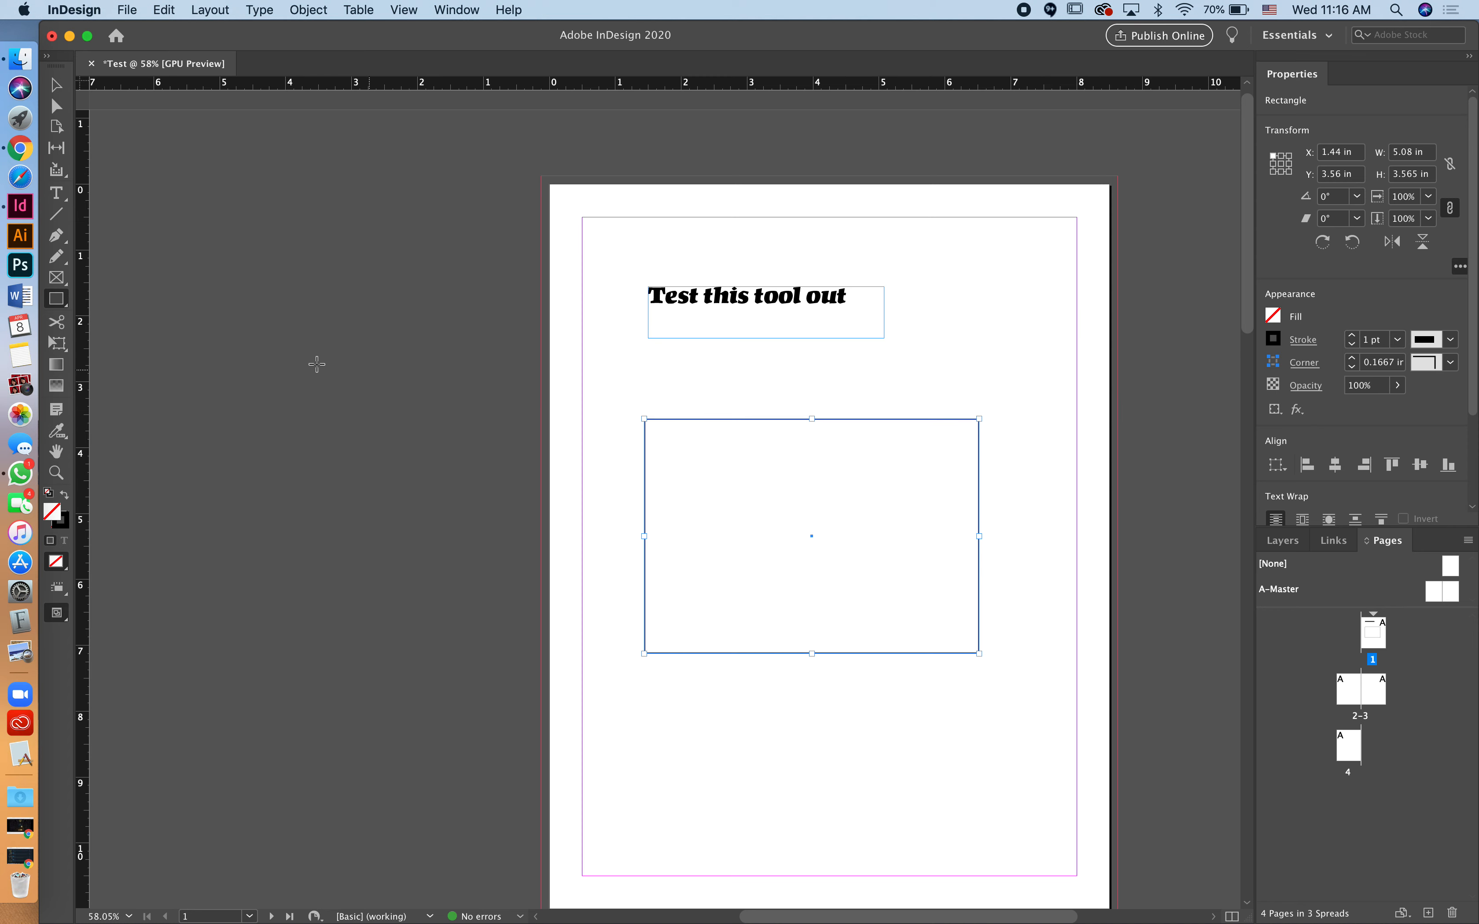
click(64, 495)
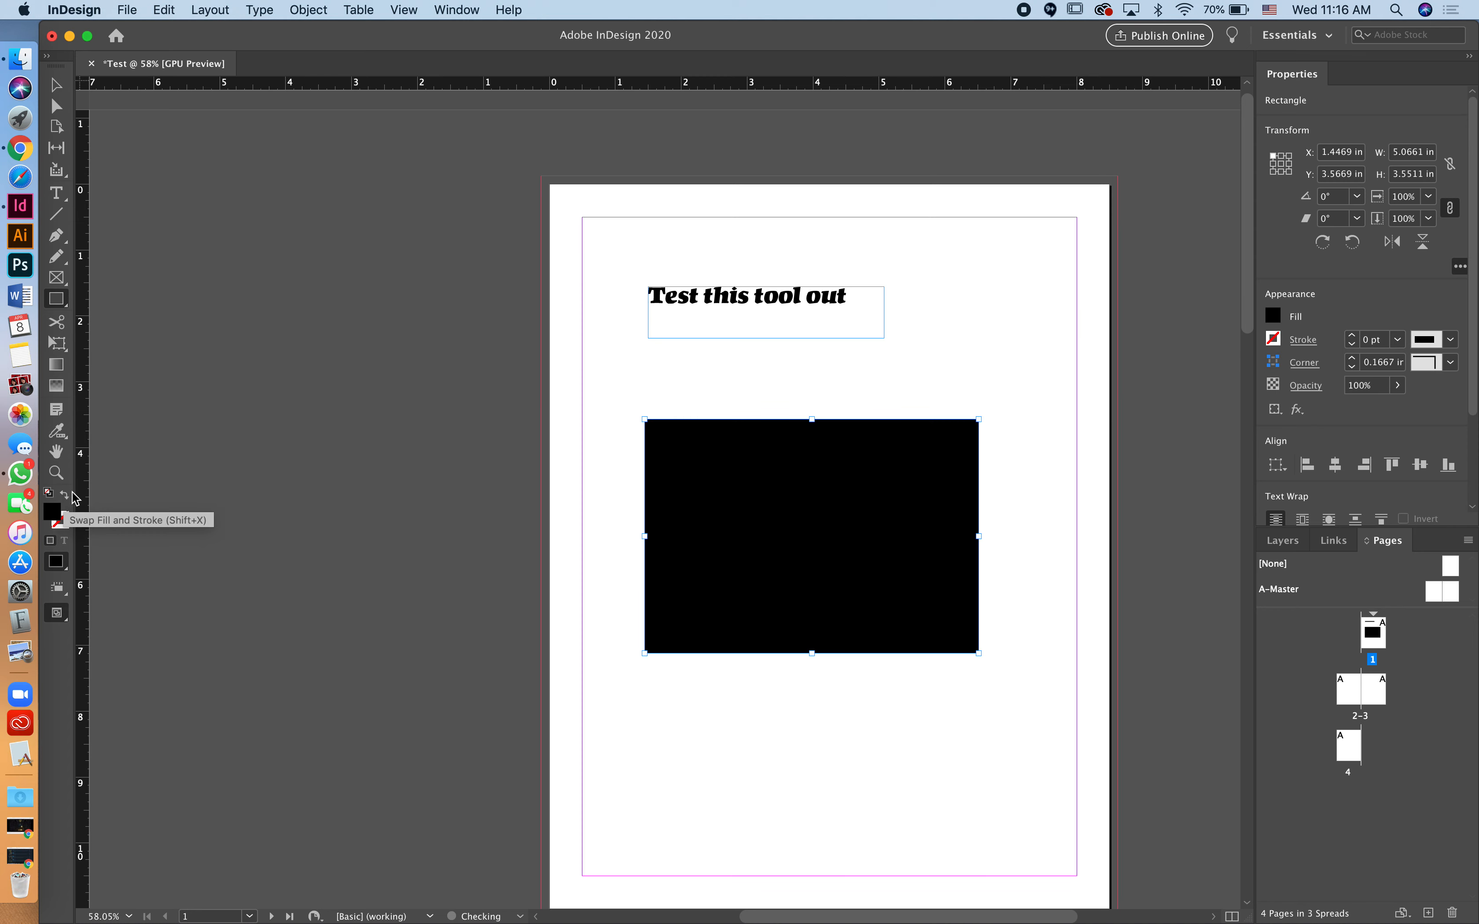
Step: Move the black rectangle to the bleed corner and enlarge it to 8.75 × 11.25 in
click(56, 88)
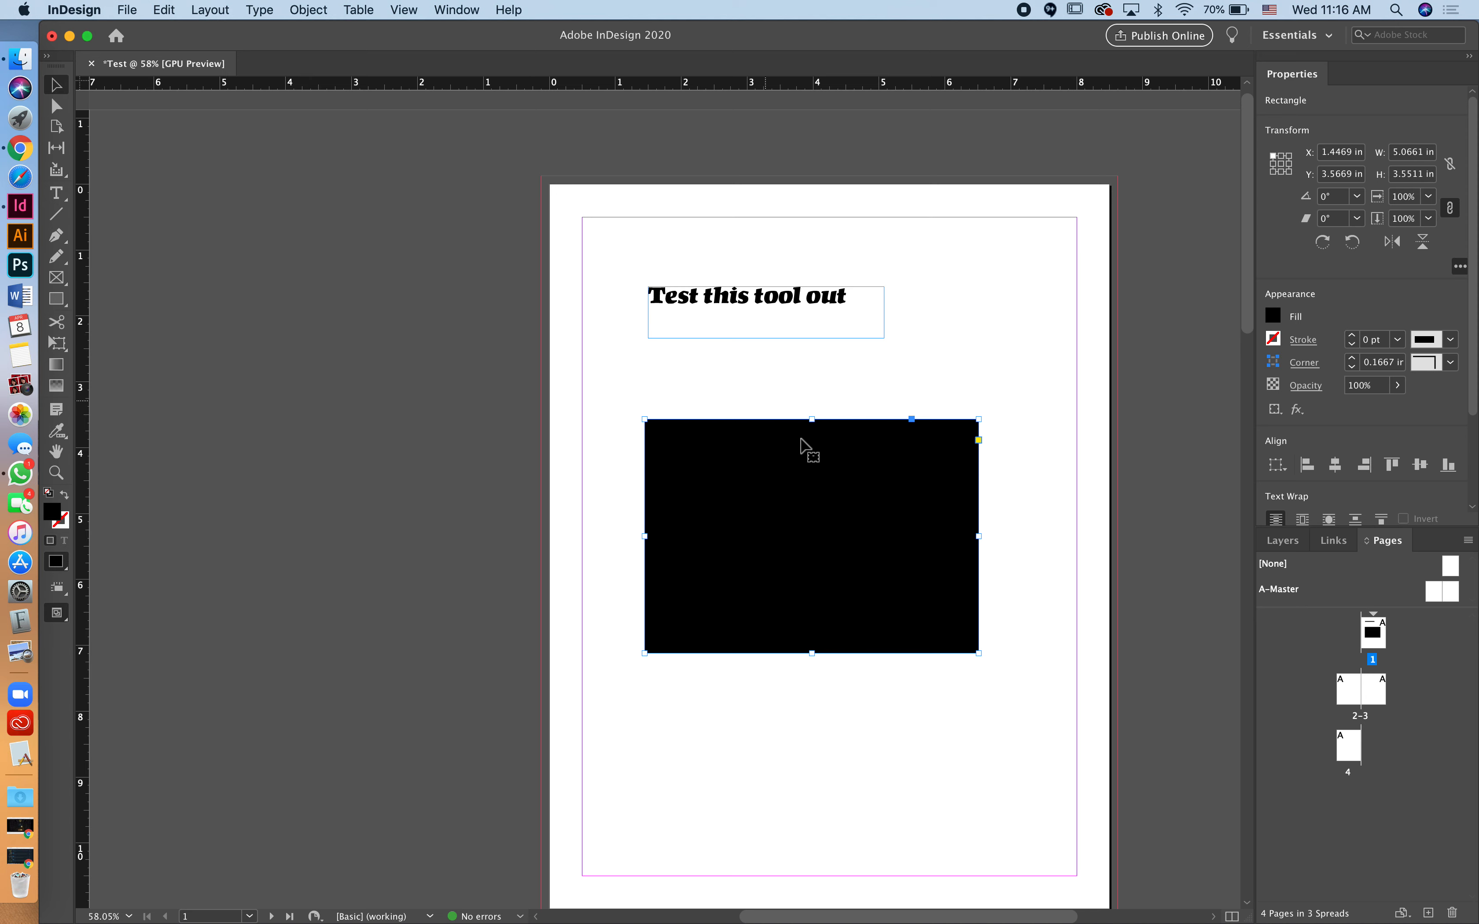
drag(799, 456, 697, 222)
scroll(697, 222, down, 5)
scroll(697, 221, right, 2)
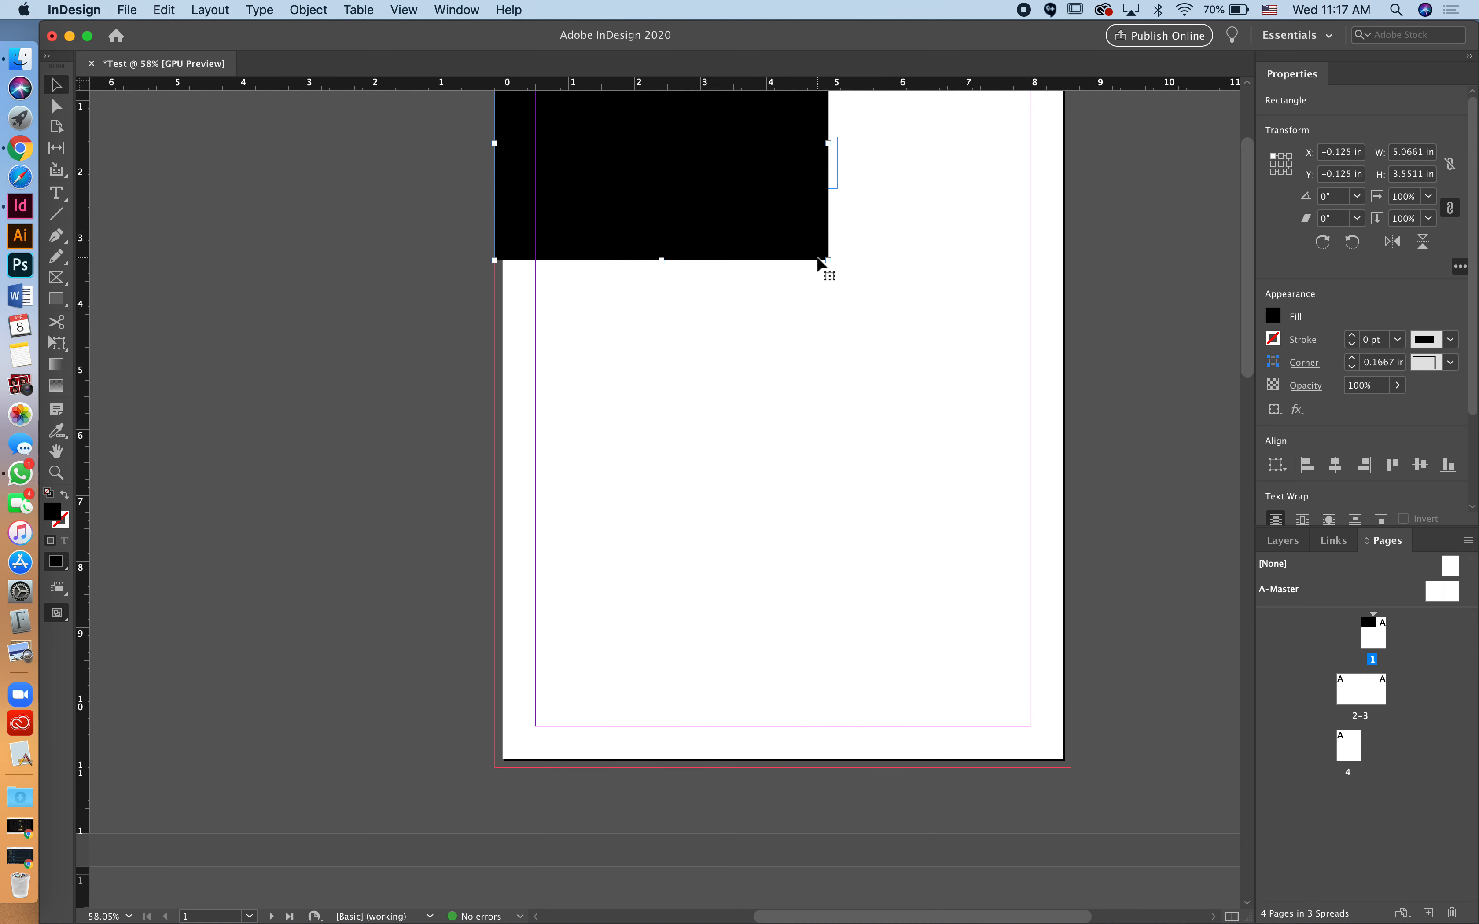
drag(828, 261, 1071, 769)
Step: Fill the rectangle magenta and move it behind the heading in the Layers panel
click(1280, 322)
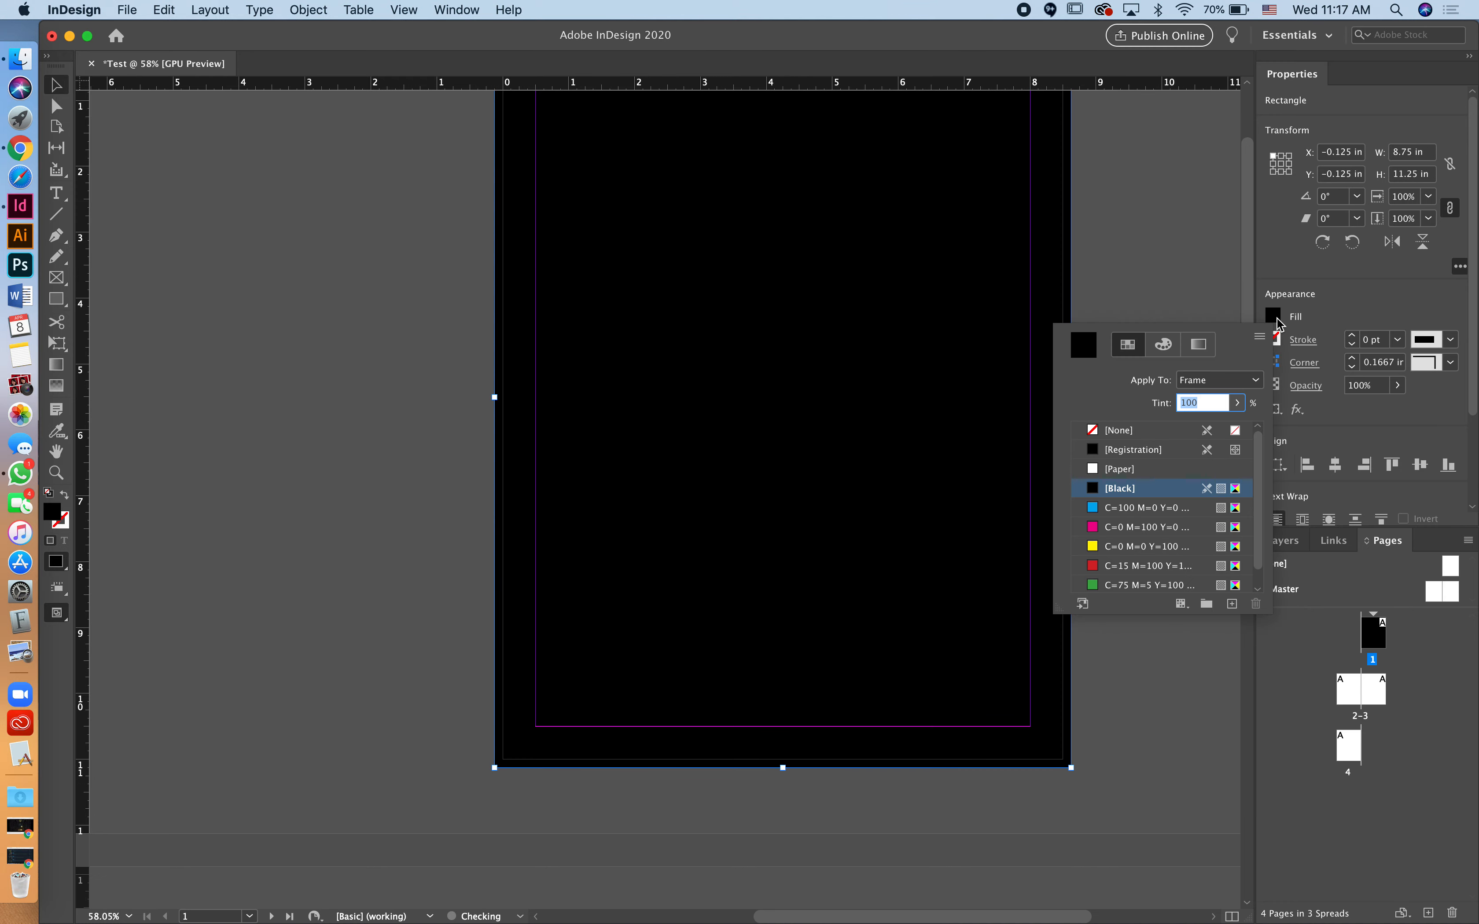
click(1147, 530)
click(1287, 541)
drag(1352, 585, 1354, 612)
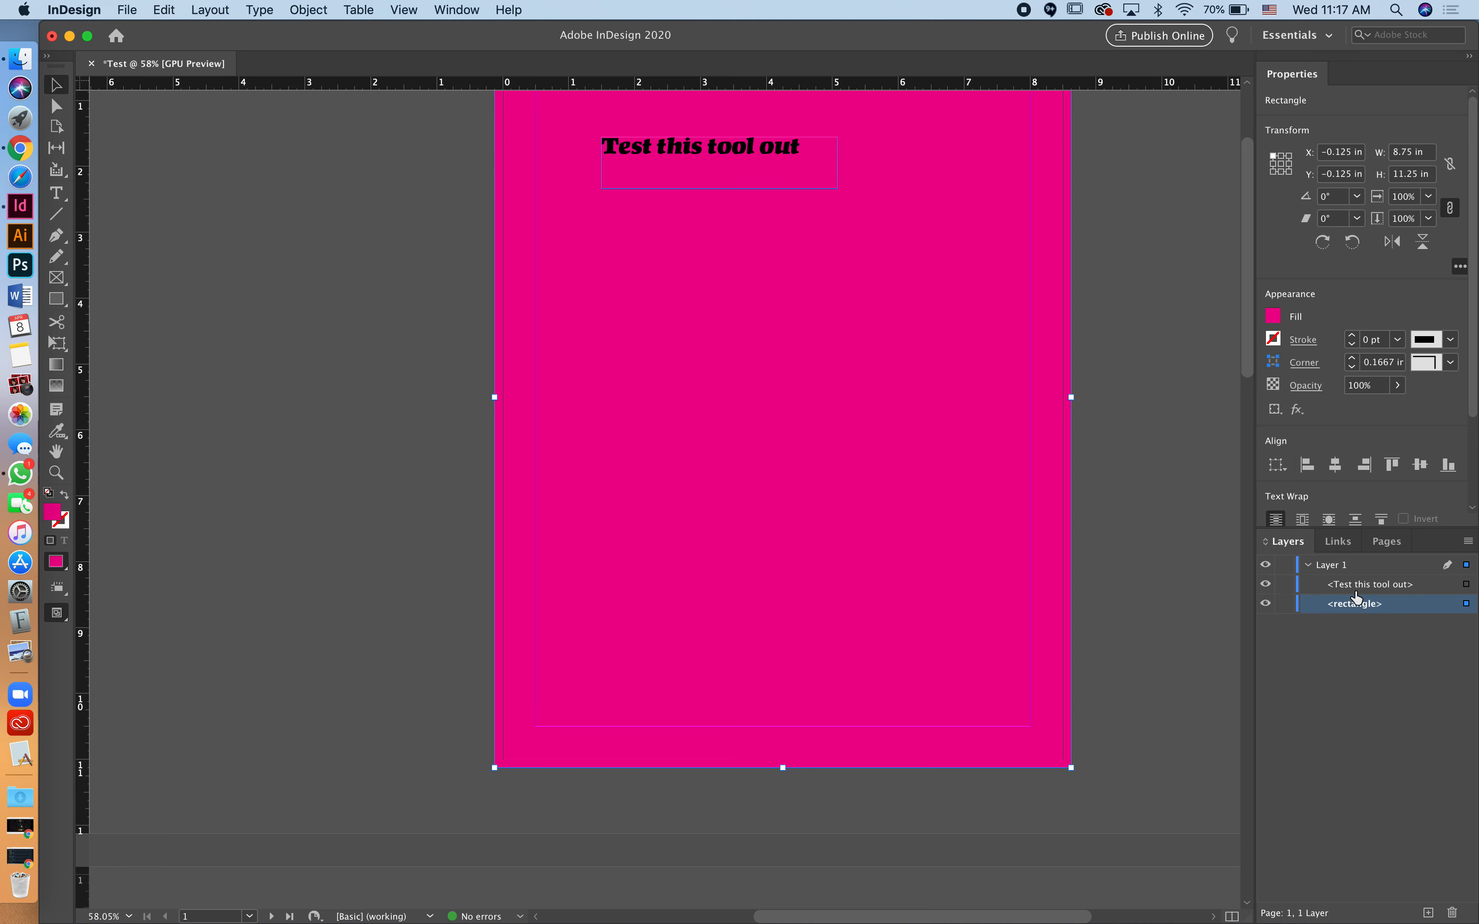
Step: Check the page in Preview mode, then shift the pink rectangle left onto the pasteboard
click(1129, 521)
scroll(1129, 520, up, 3)
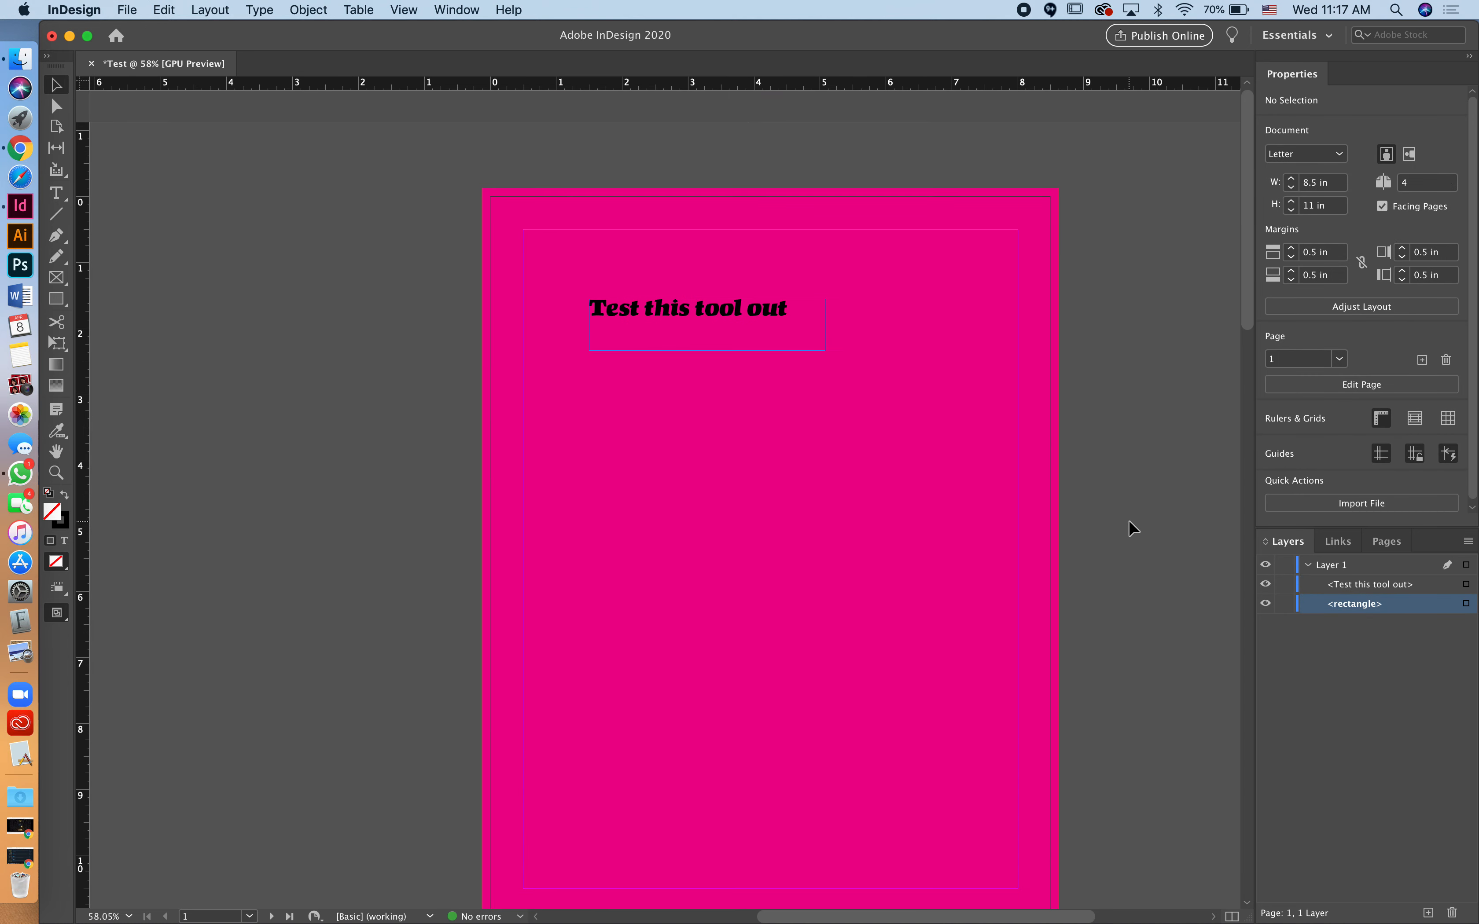
key(w)
scroll(1174, 464, down, 1)
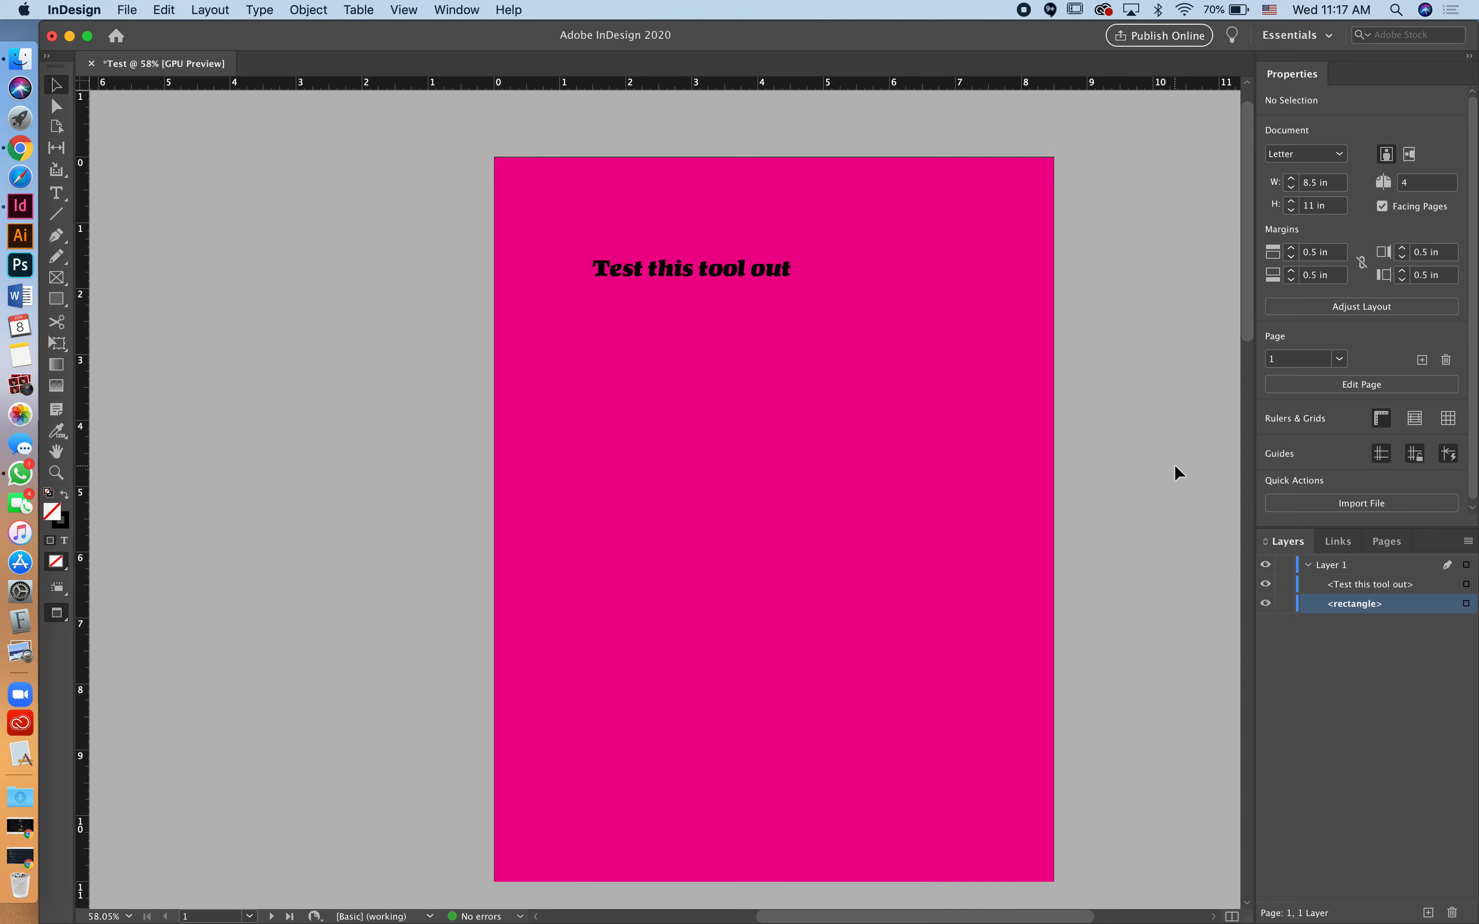
key(w)
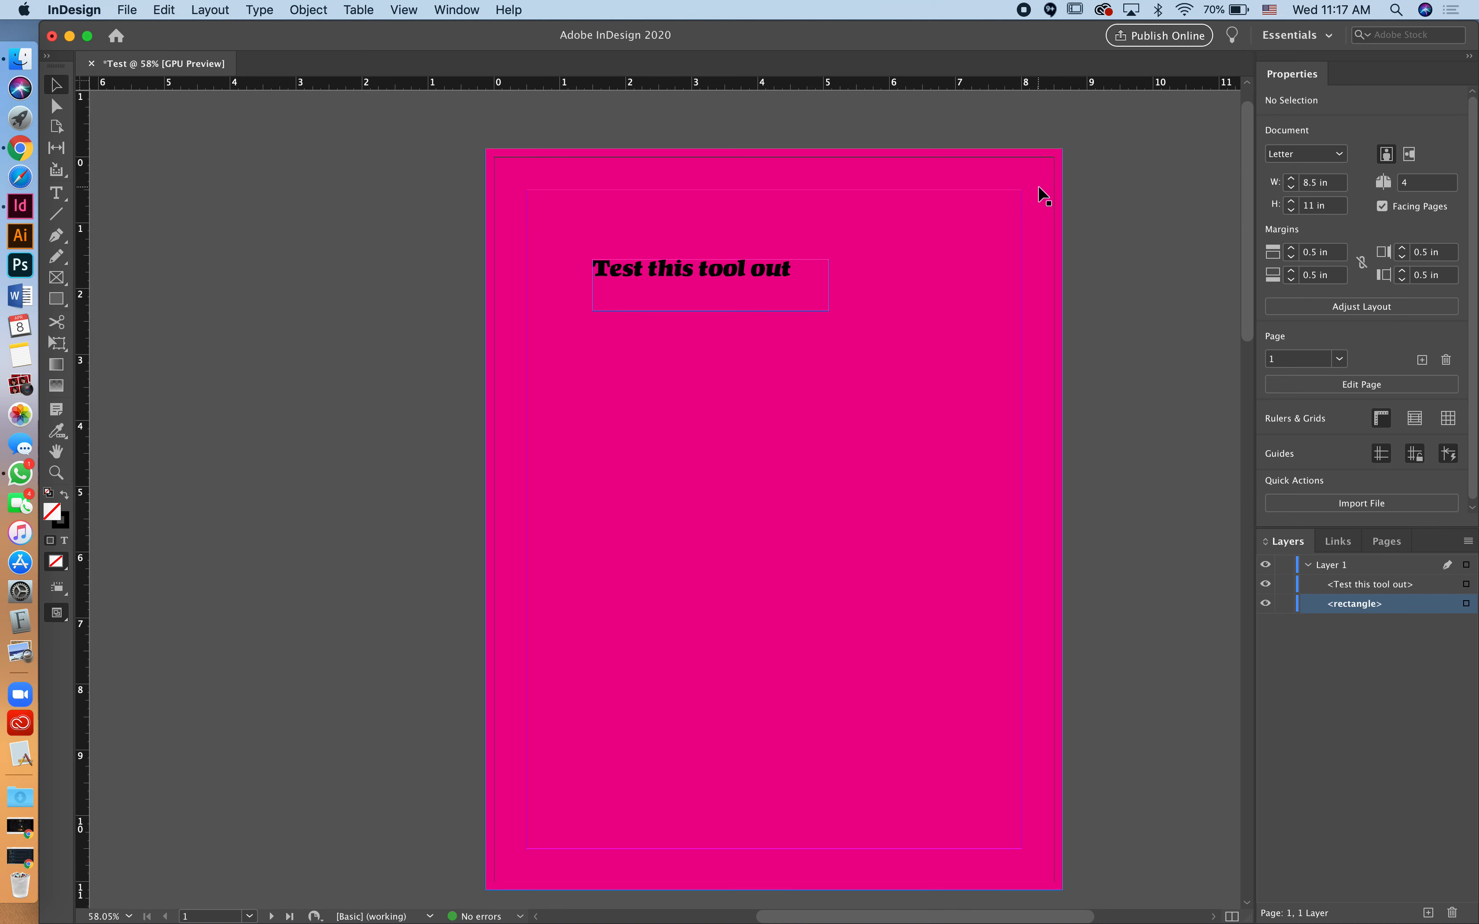
drag(1044, 195, 624, 187)
click(1168, 202)
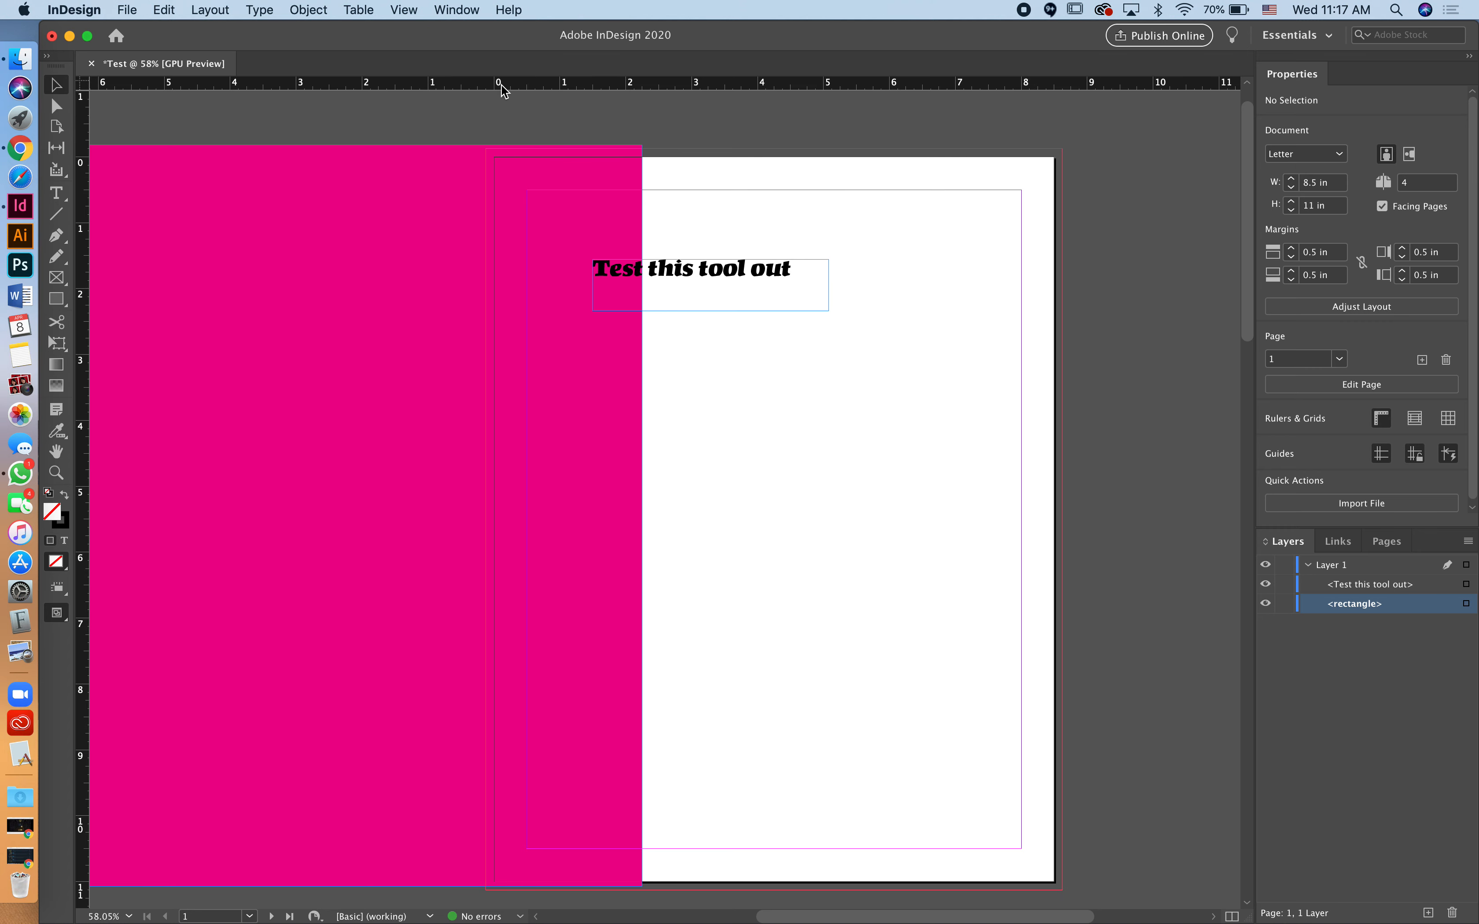
Step: Move the pink rectangle back over the page and check it in Preview mode
drag(310, 308, 731, 317)
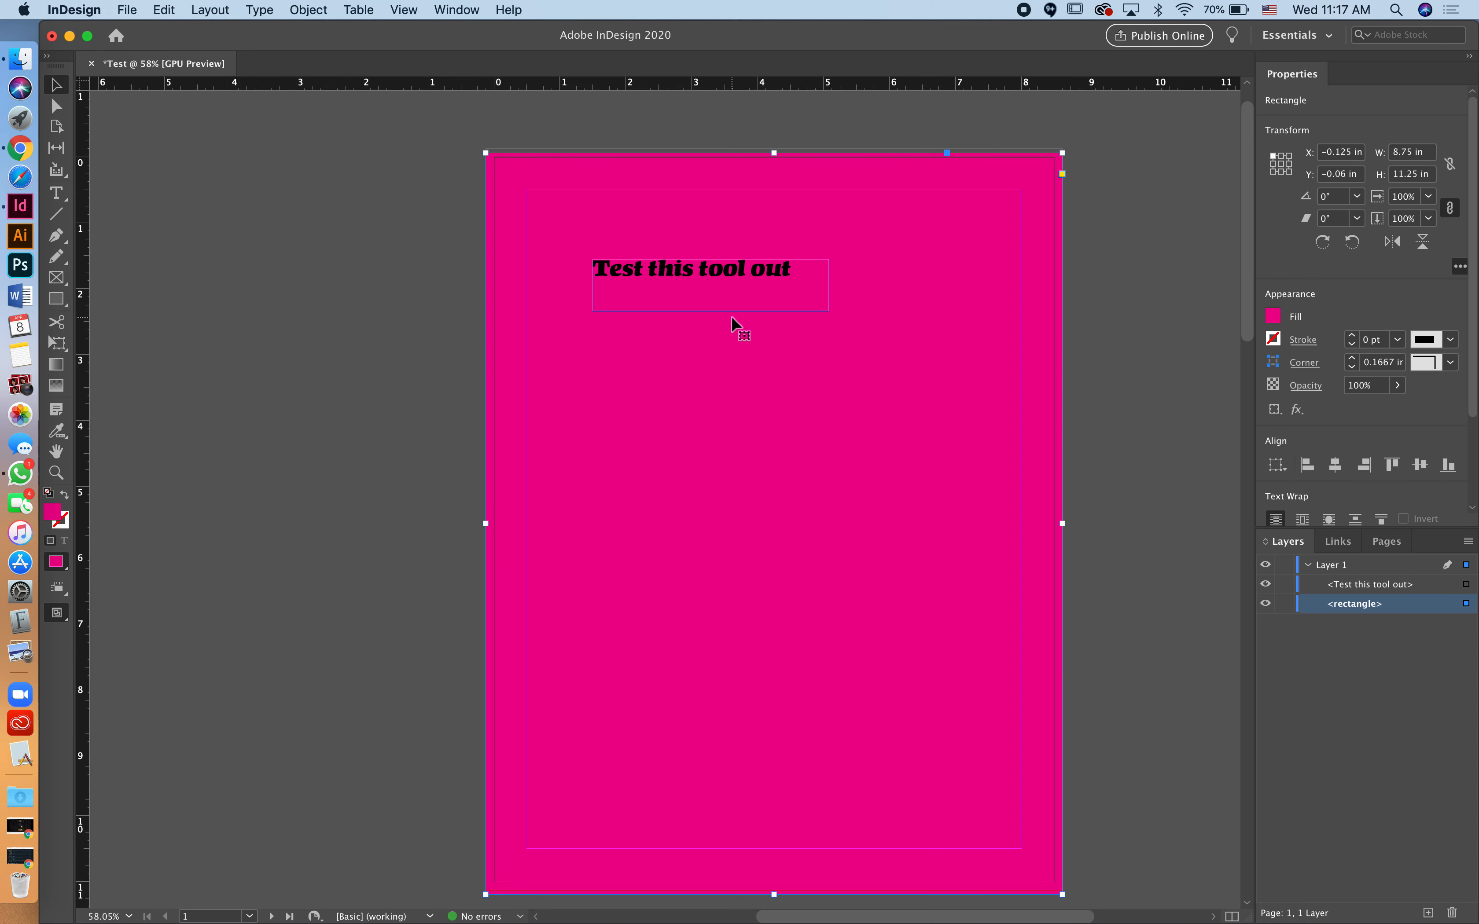
key(w)
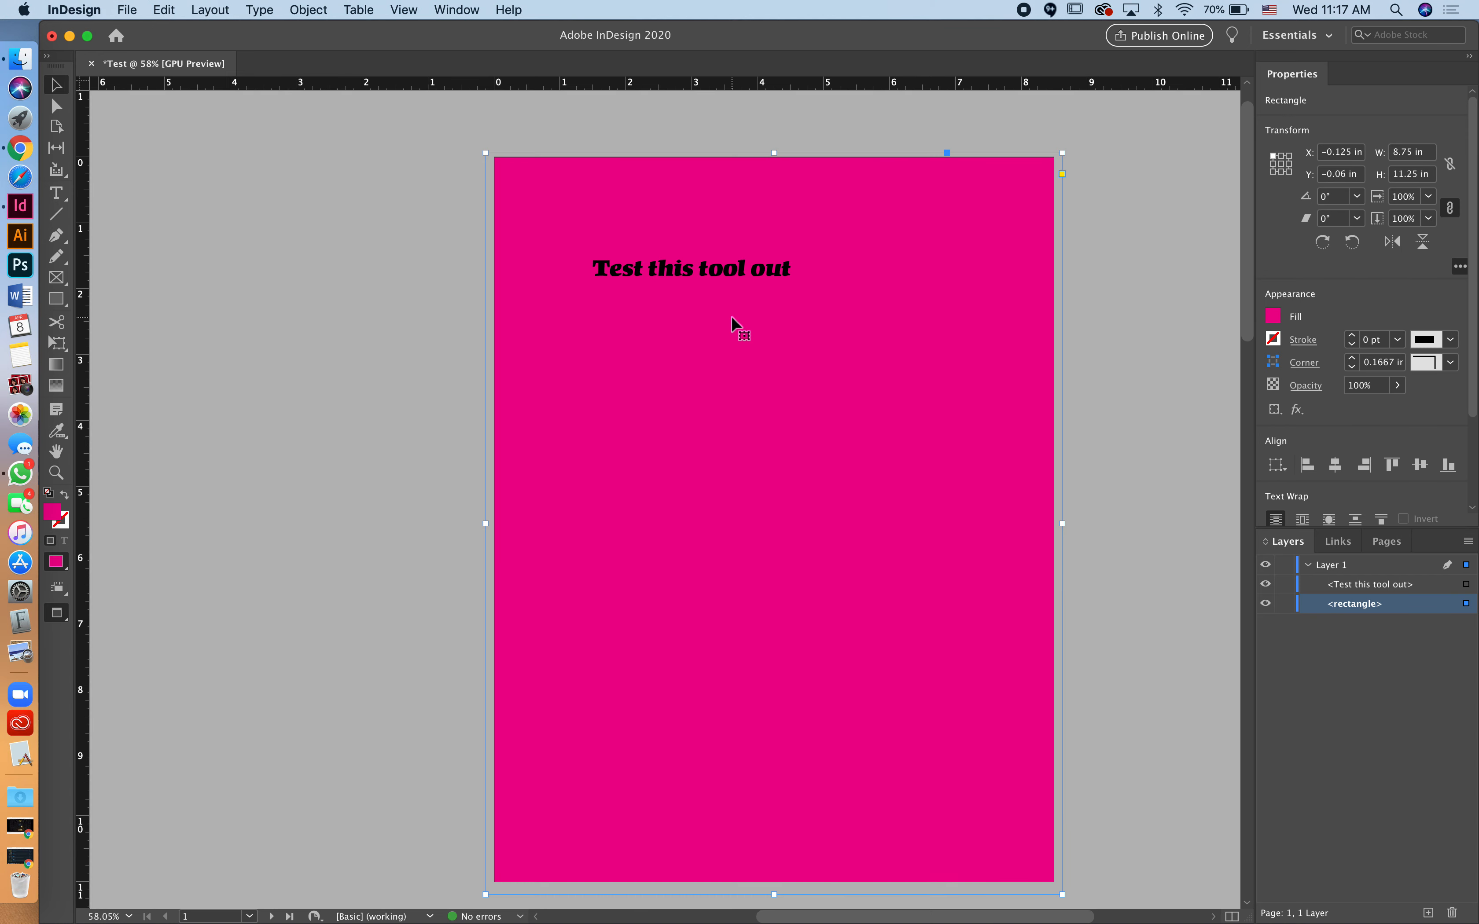
click(1097, 174)
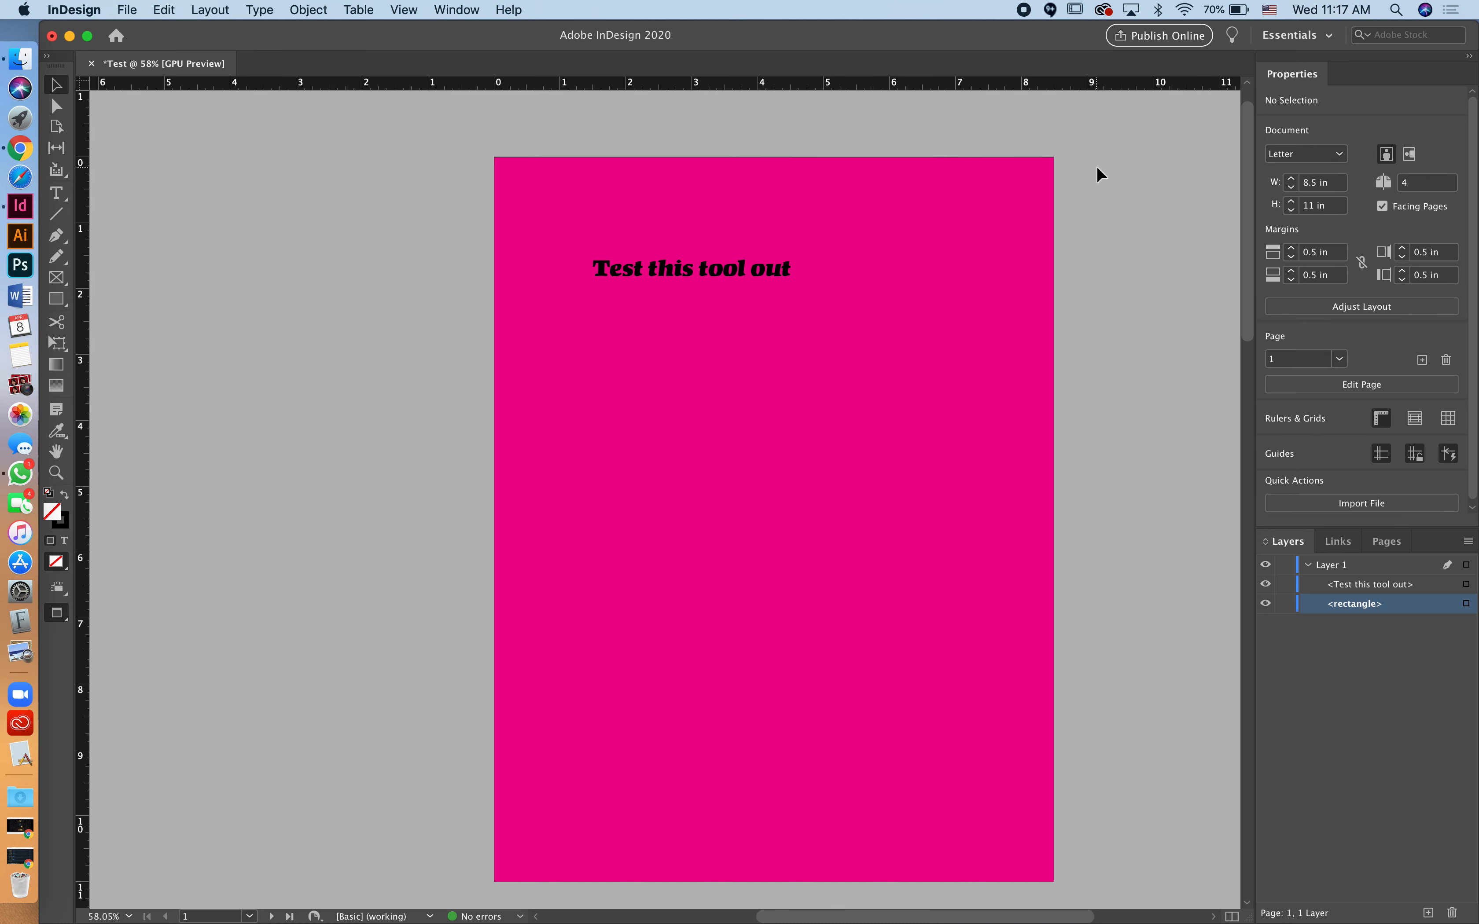
key(w)
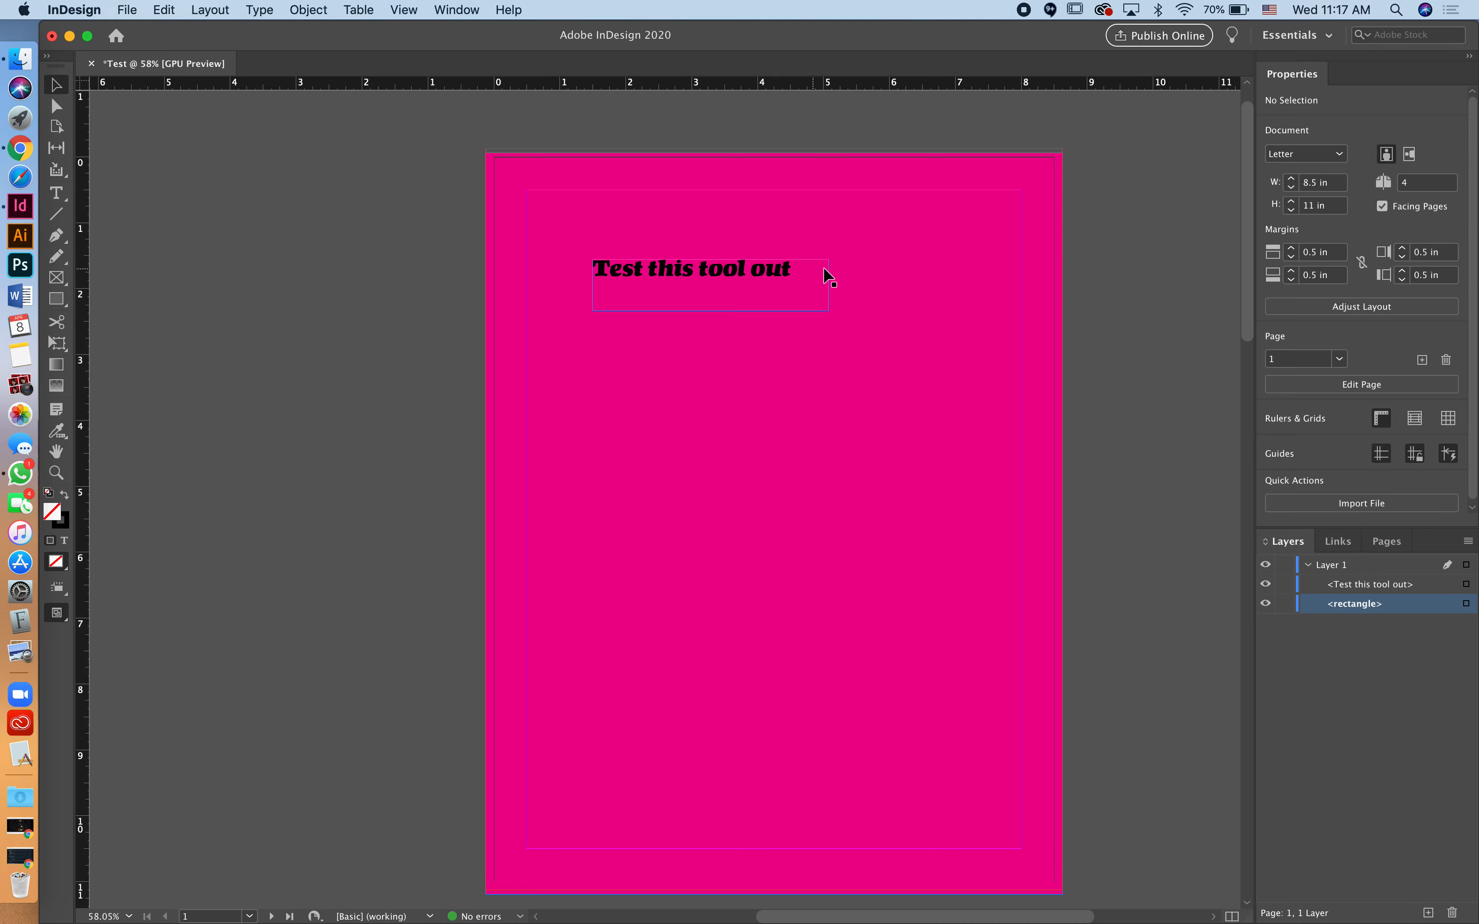
Step: Delete the pink rectangle and the 'Test this tool out' text frame
drag(938, 228, 496, 228)
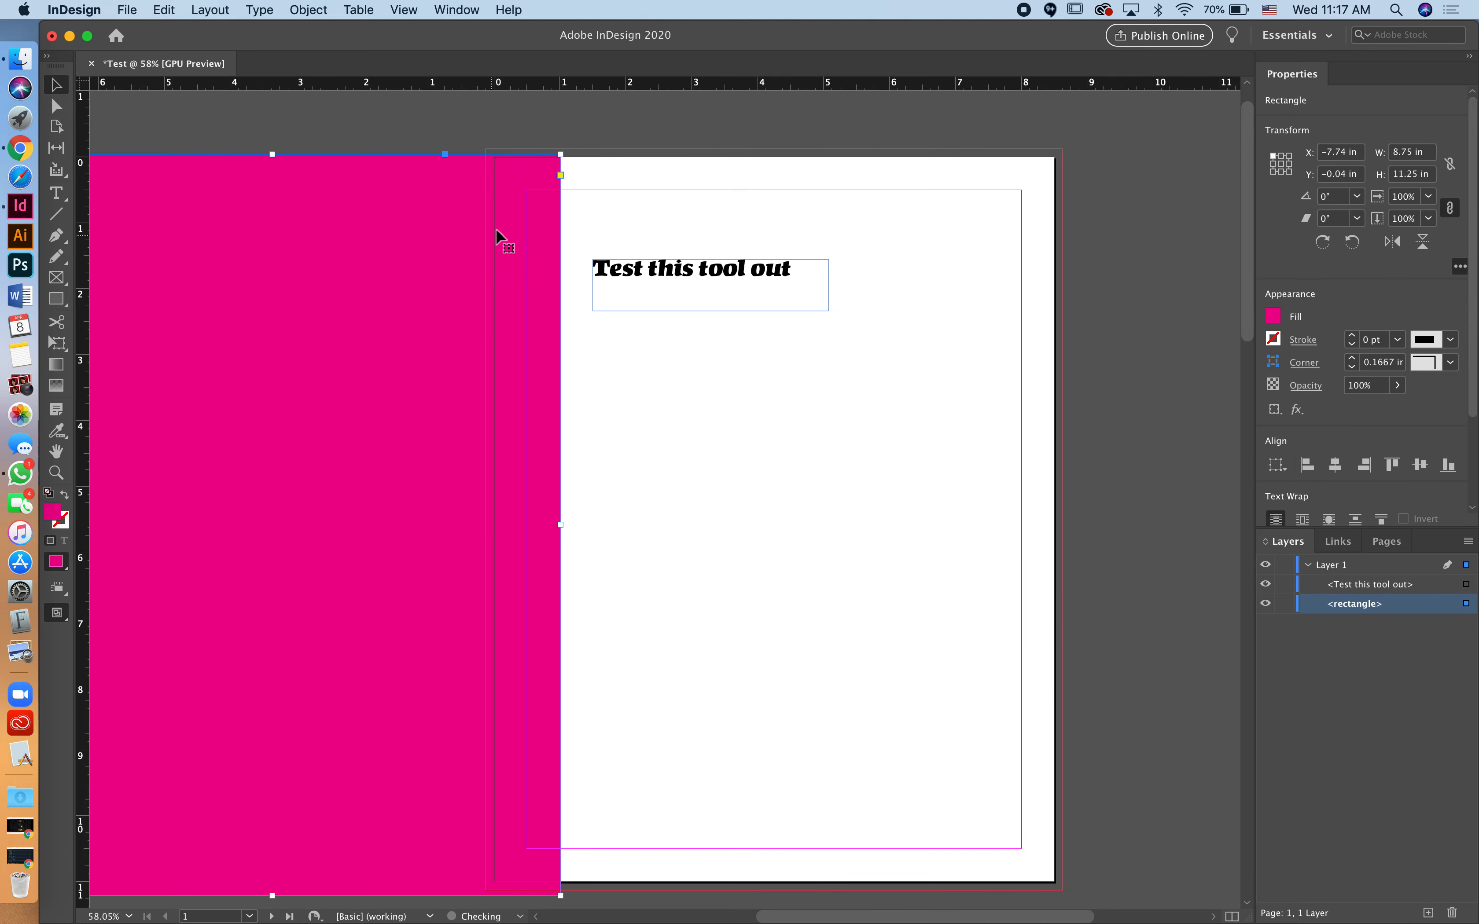
key(Delete)
click(671, 273)
key(Delete)
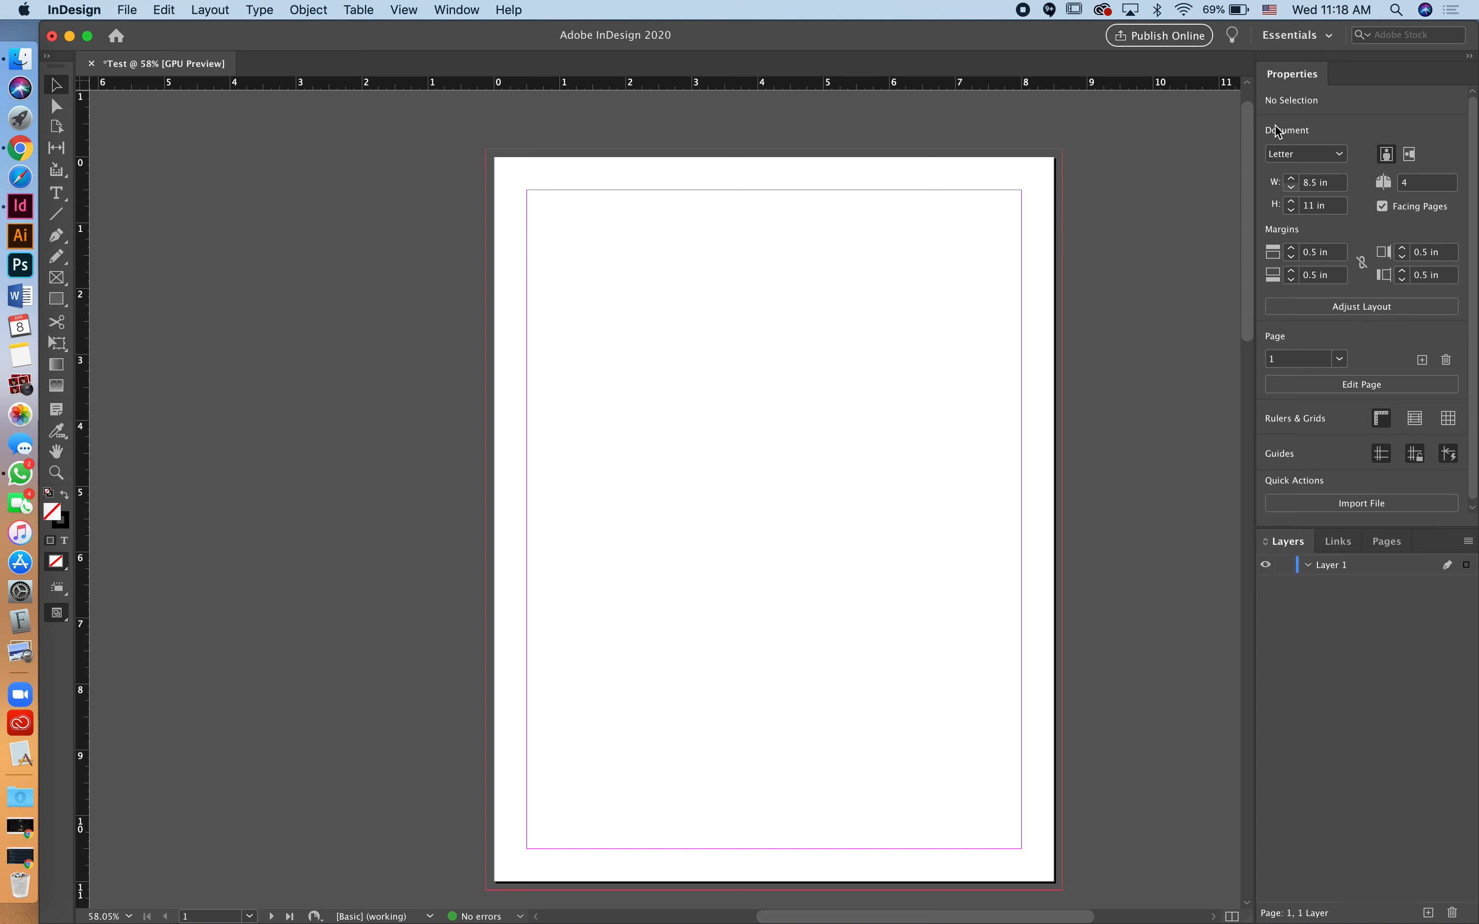
Step: Try the Essentials Classic, Printing and Proofing, then Advanced workspaces in turn
click(1332, 38)
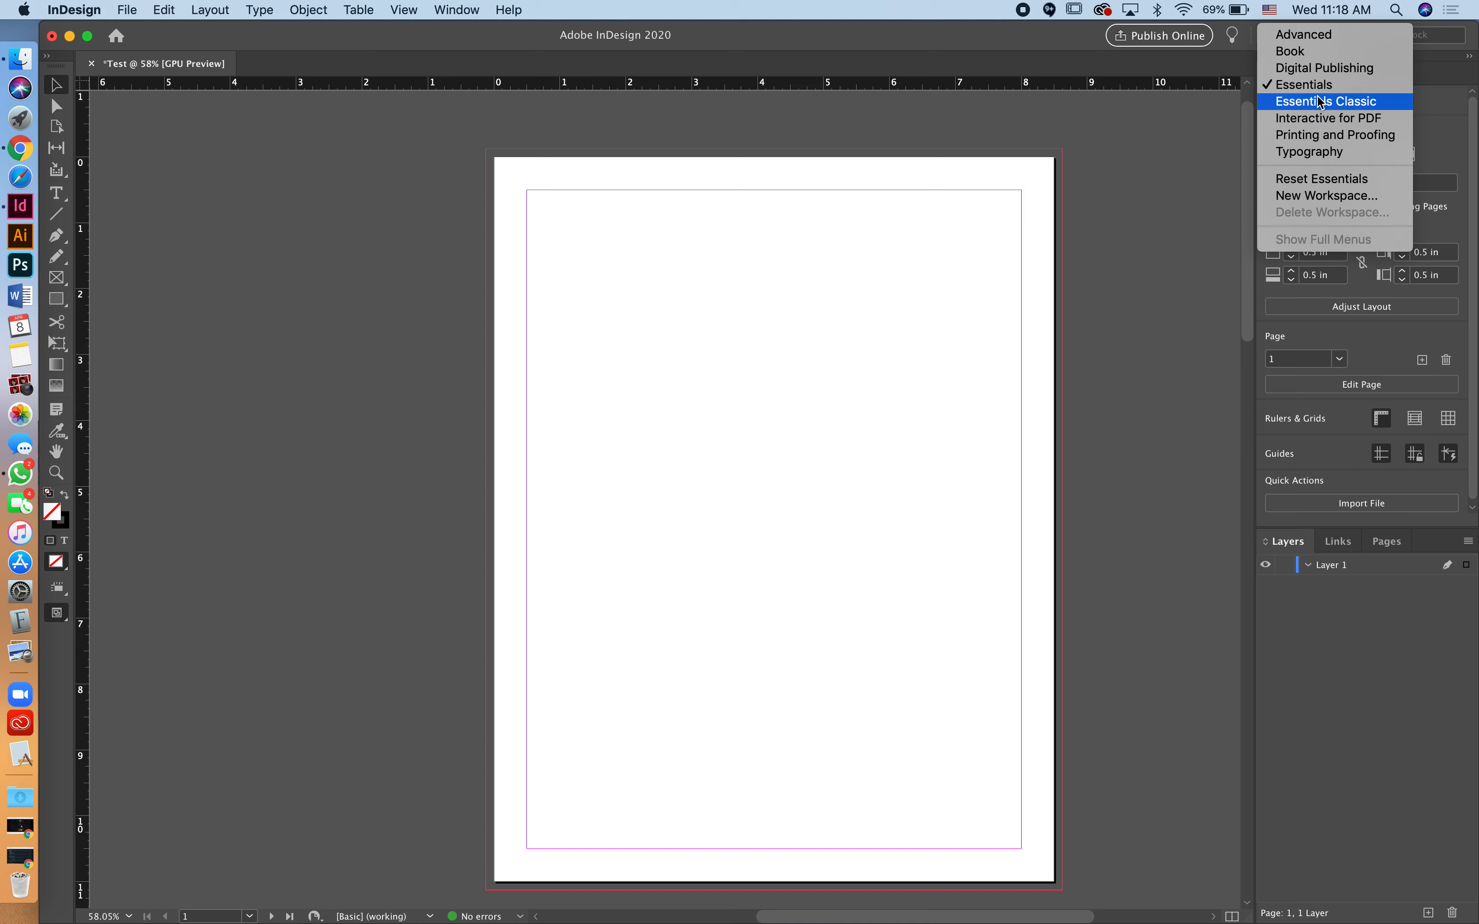
click(1344, 102)
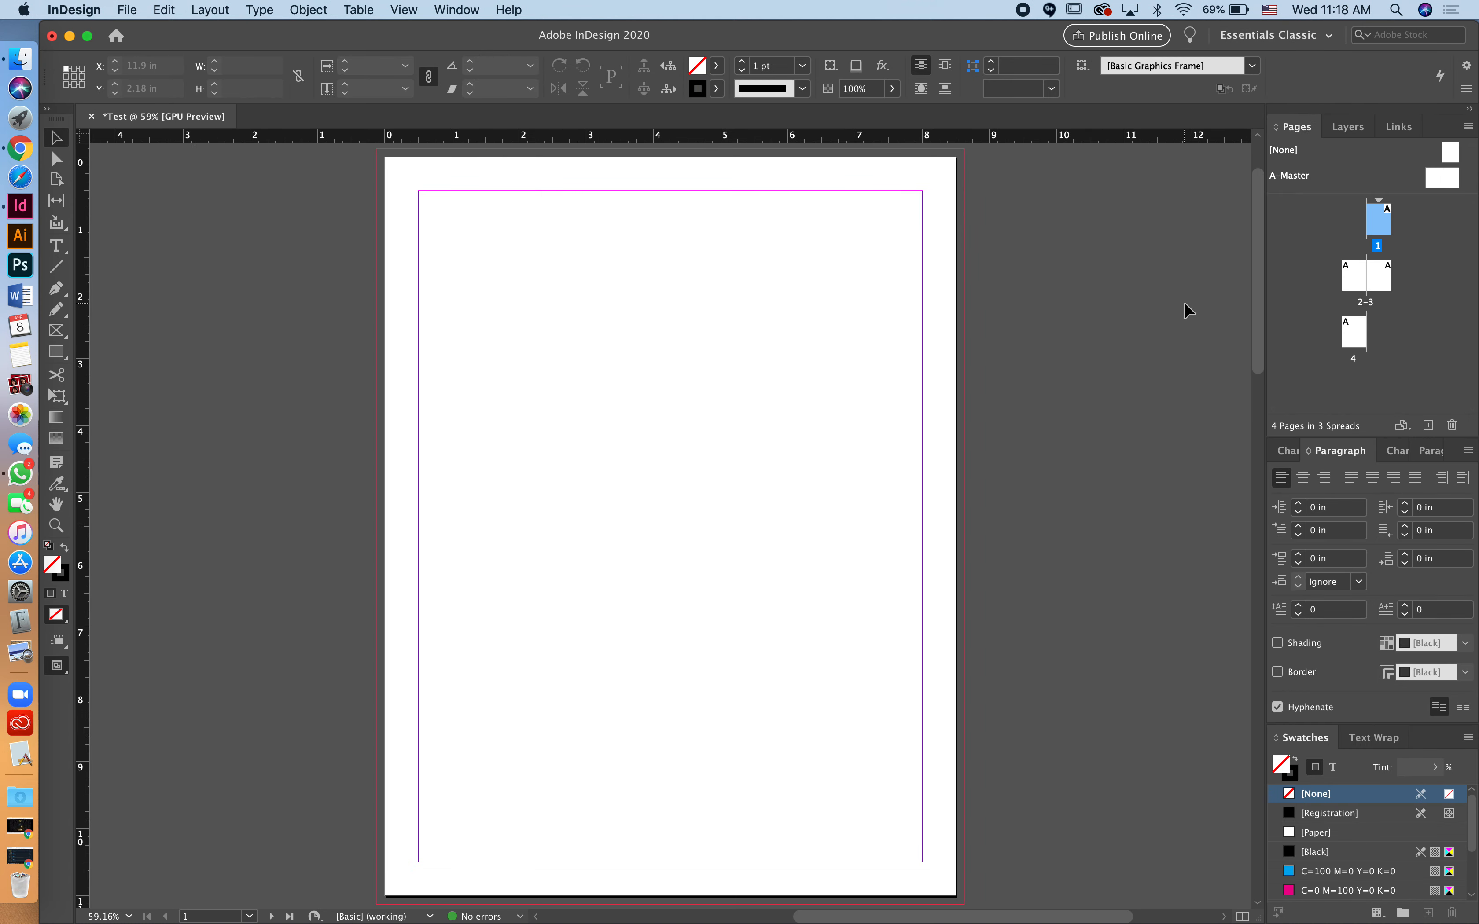
click(1306, 34)
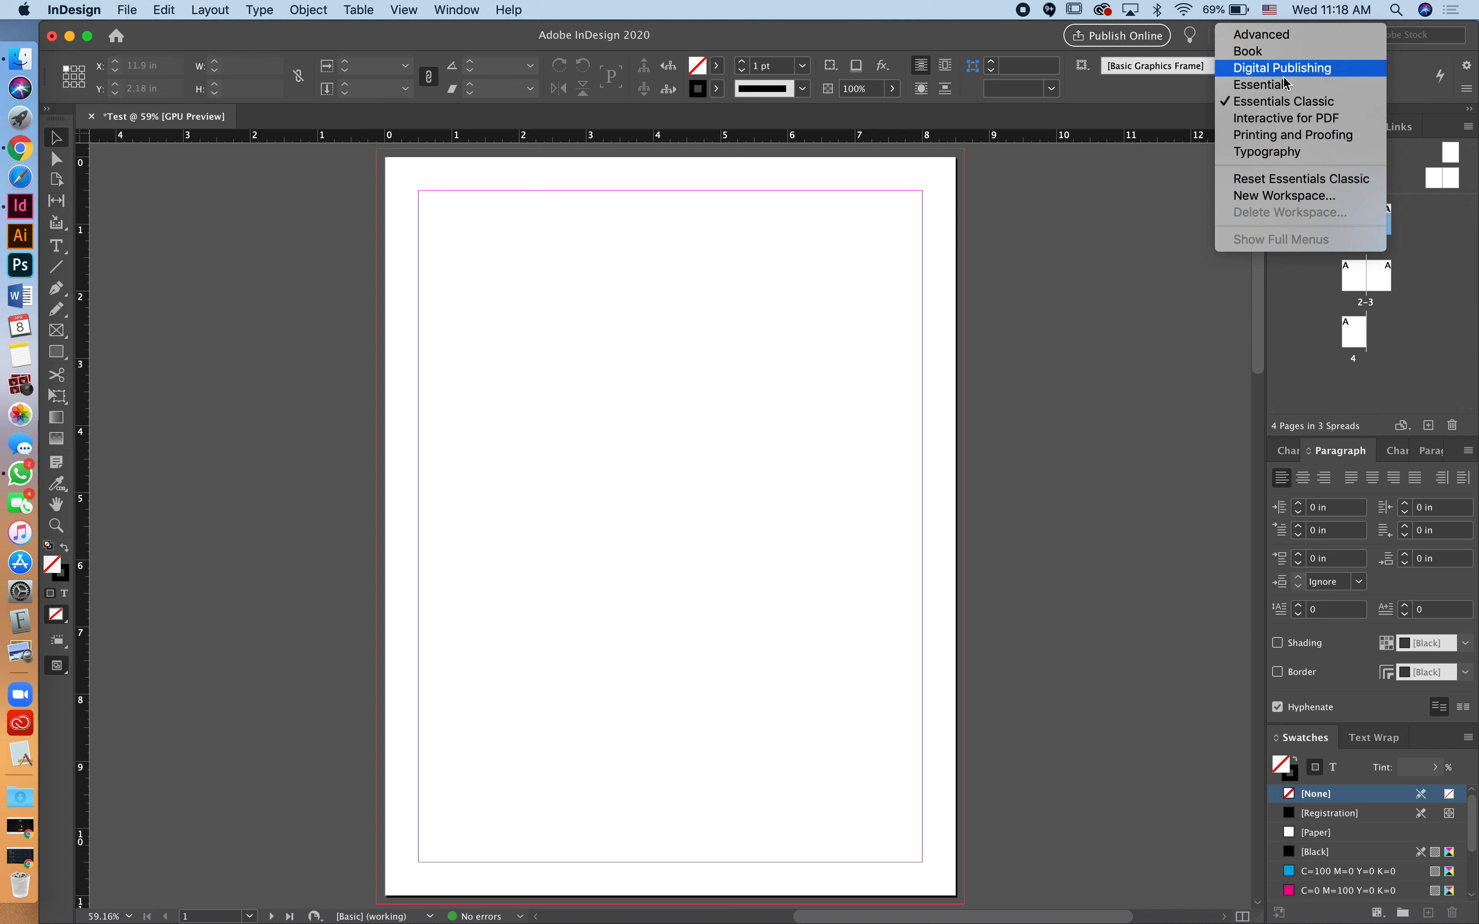
click(1289, 136)
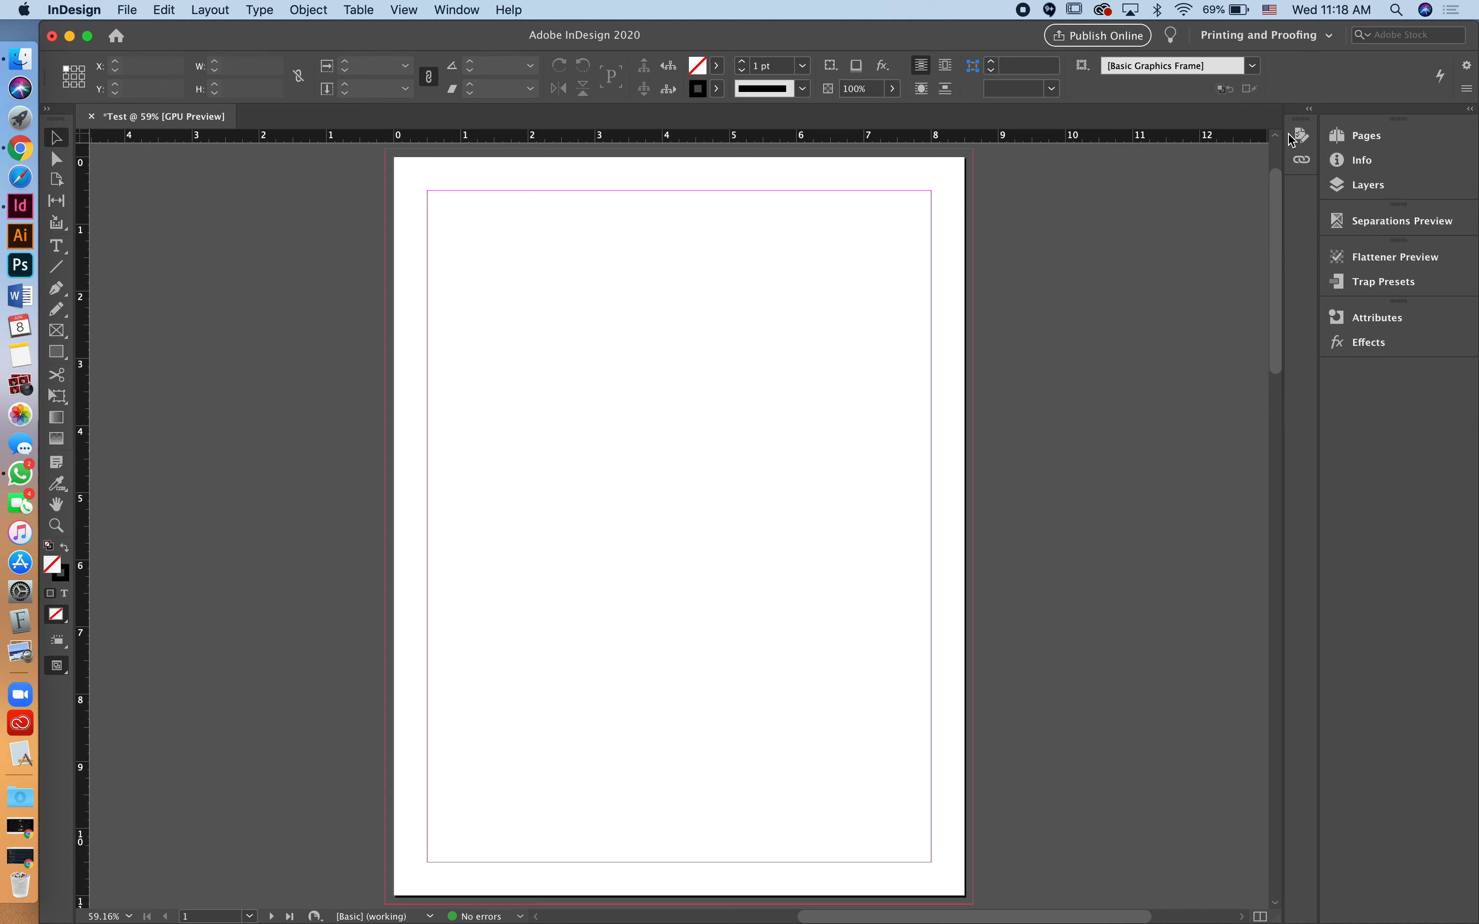
click(1300, 36)
click(1299, 36)
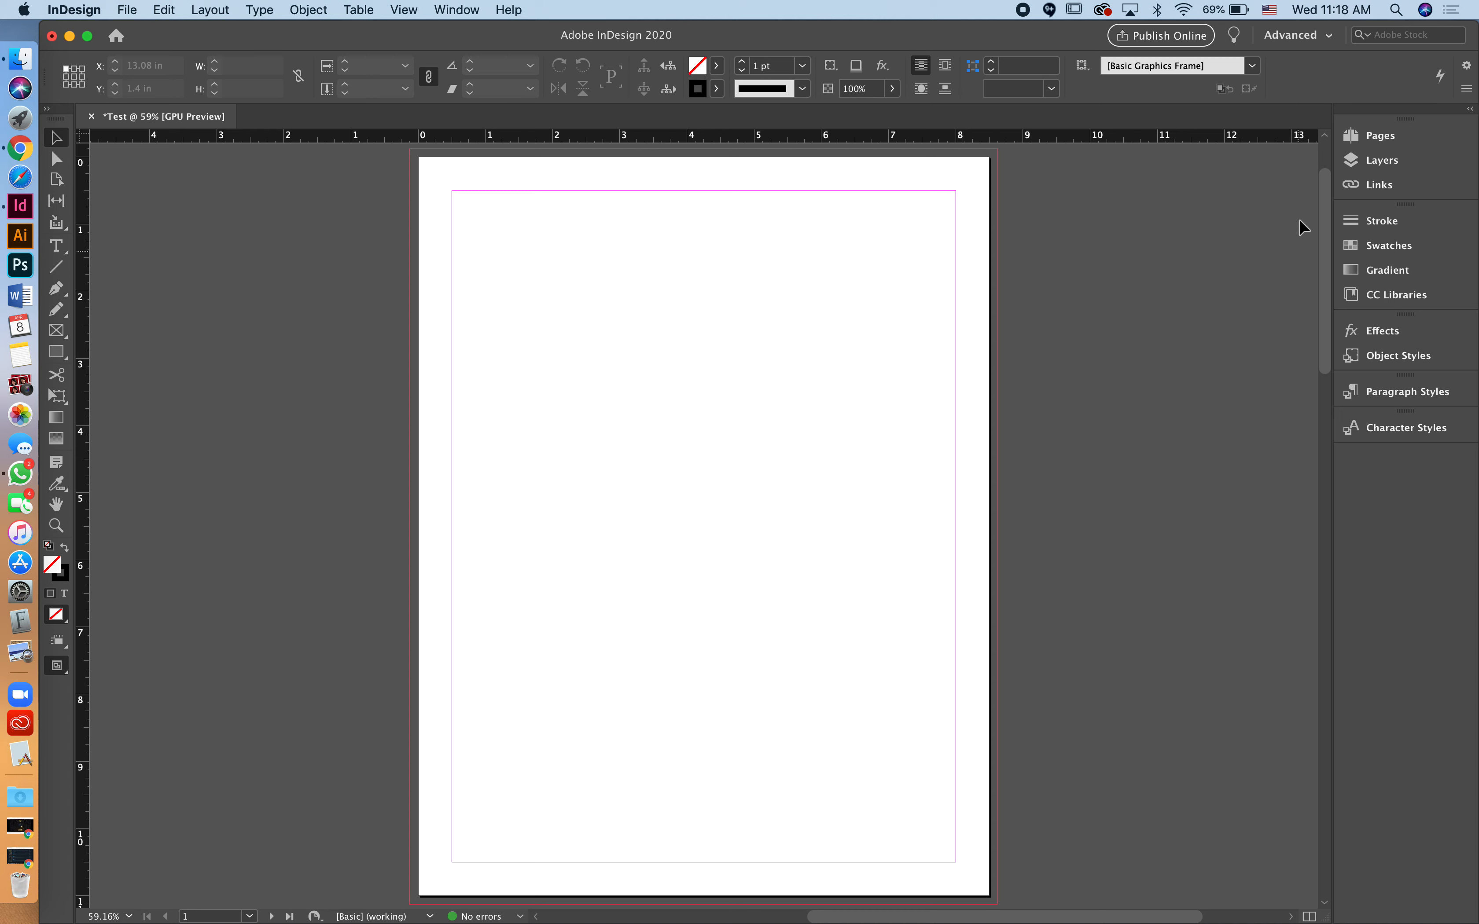
click(1334, 41)
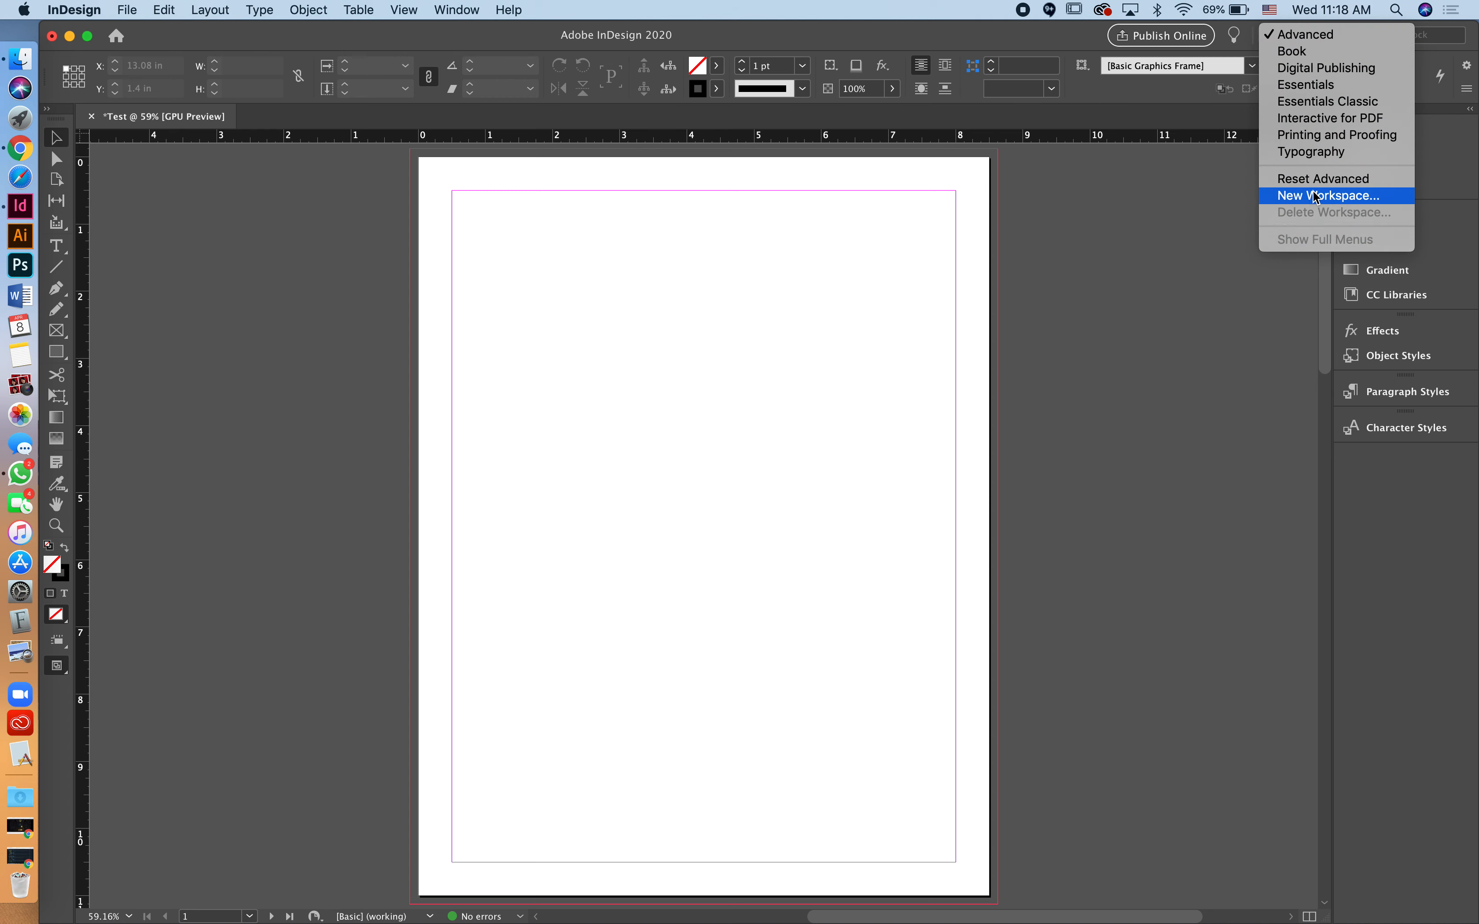
Step: Return to the Essentials workspace and close the Properties panel after floating it
click(1322, 85)
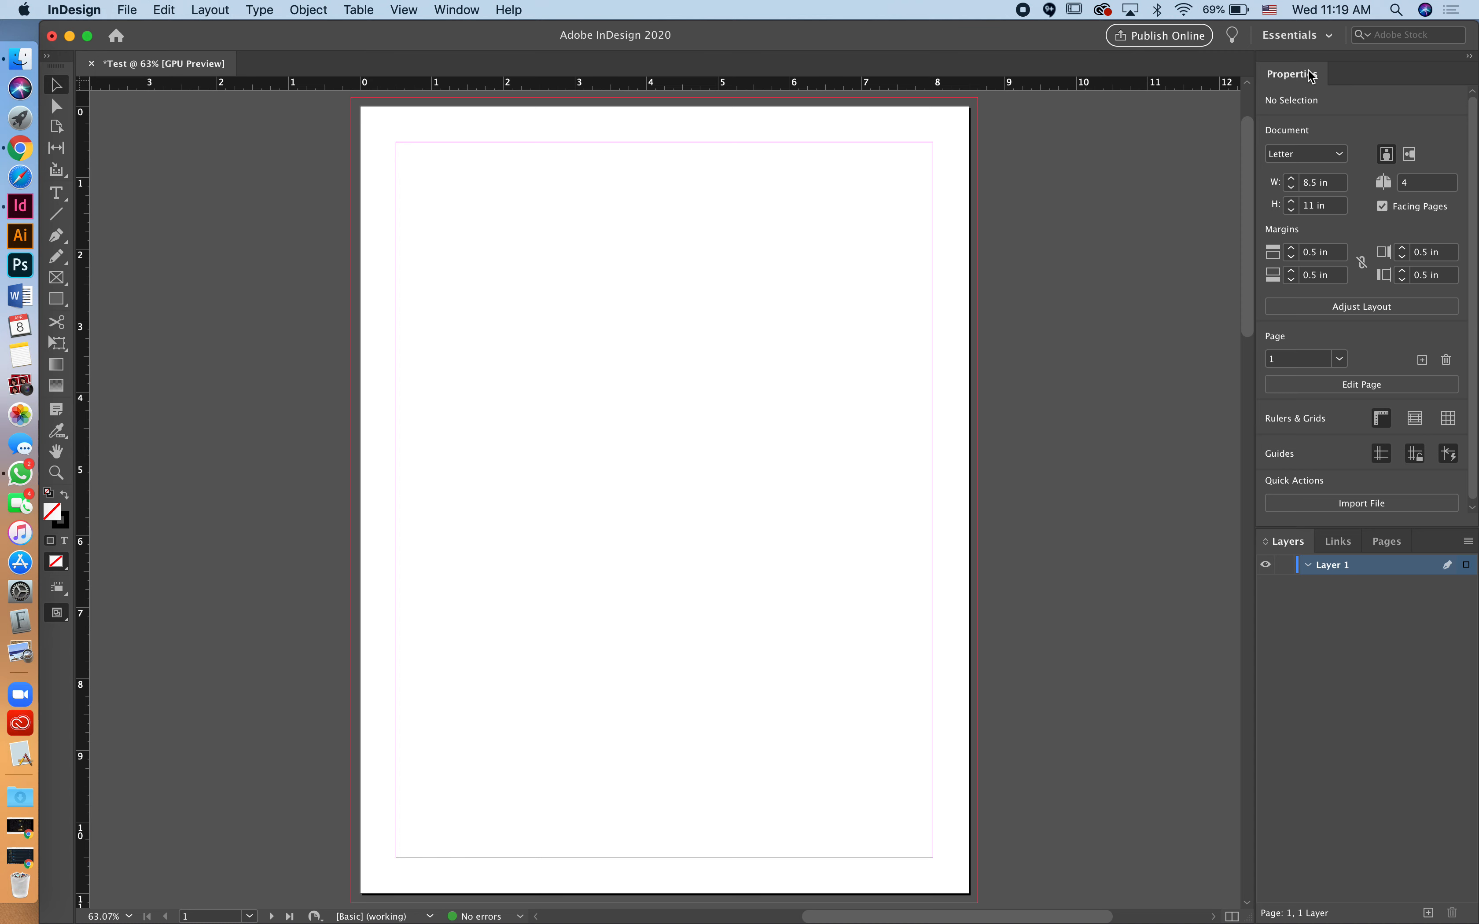
drag(1312, 75, 994, 129)
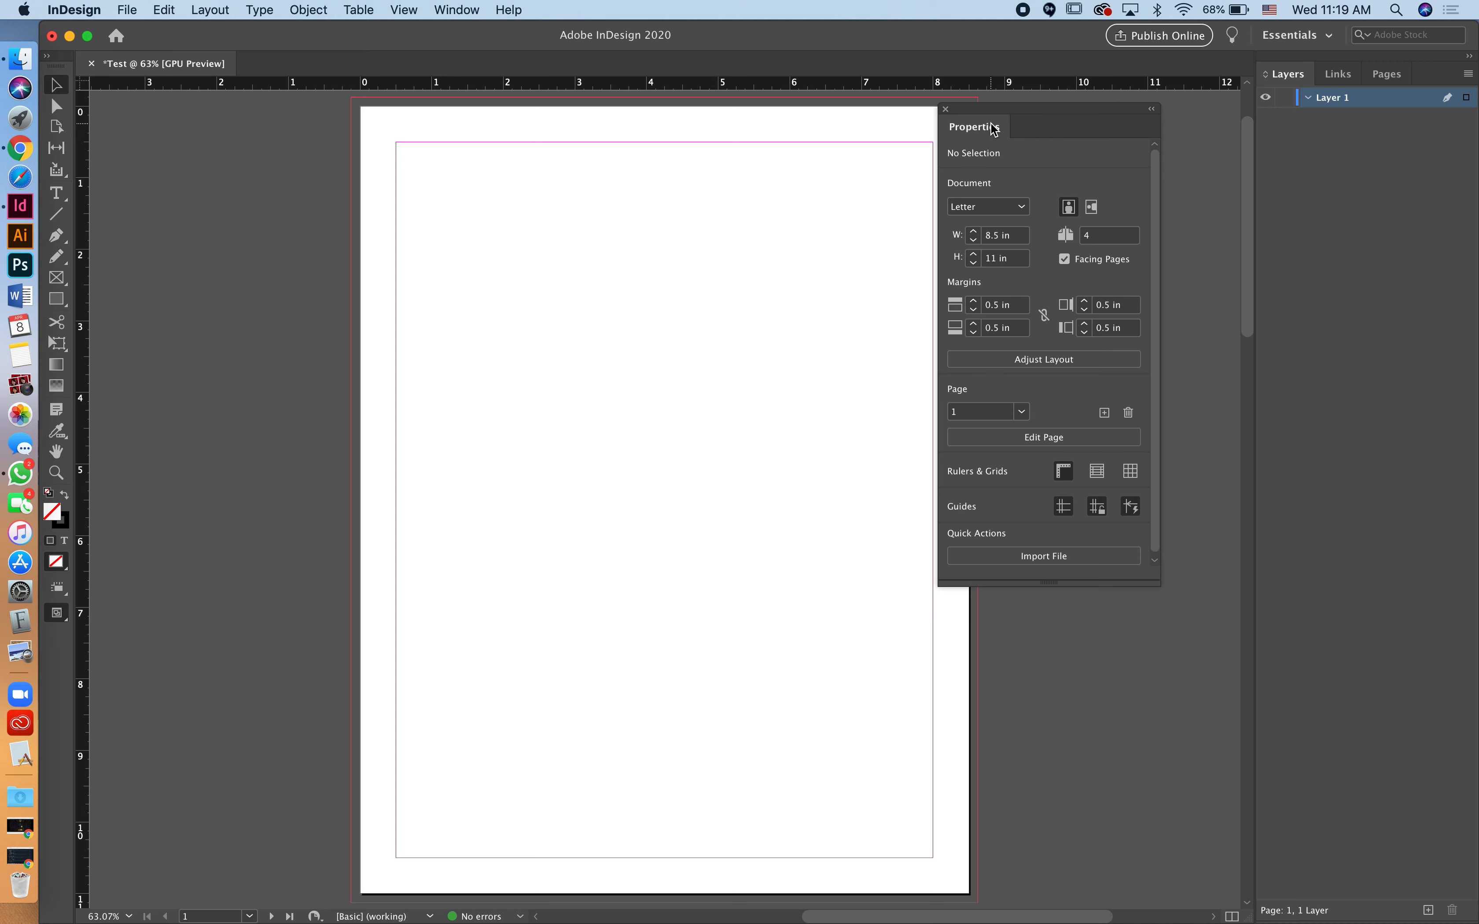
click(946, 110)
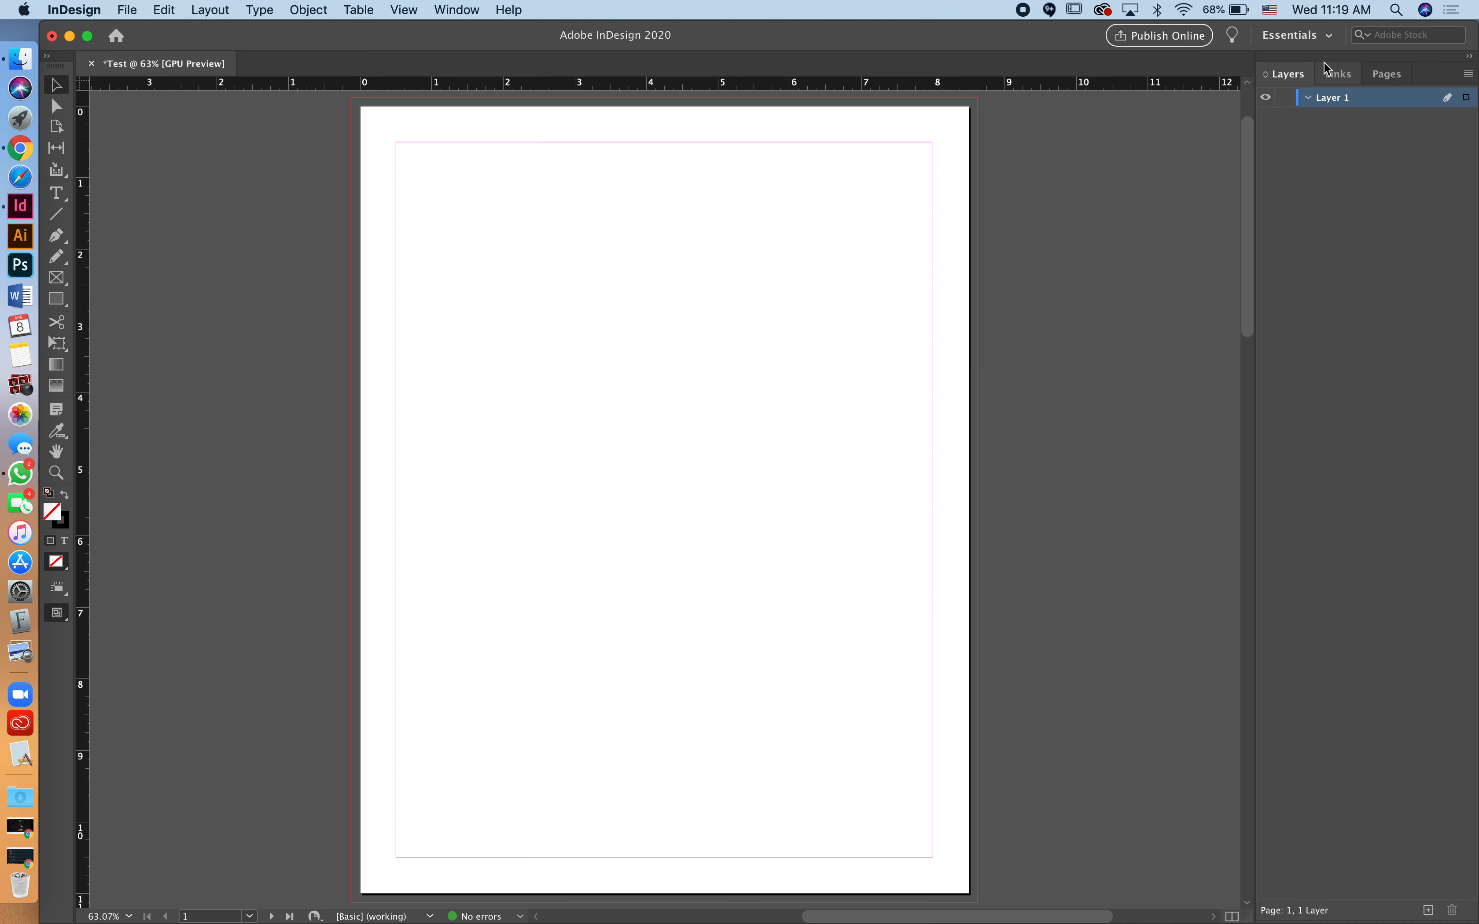
click(459, 9)
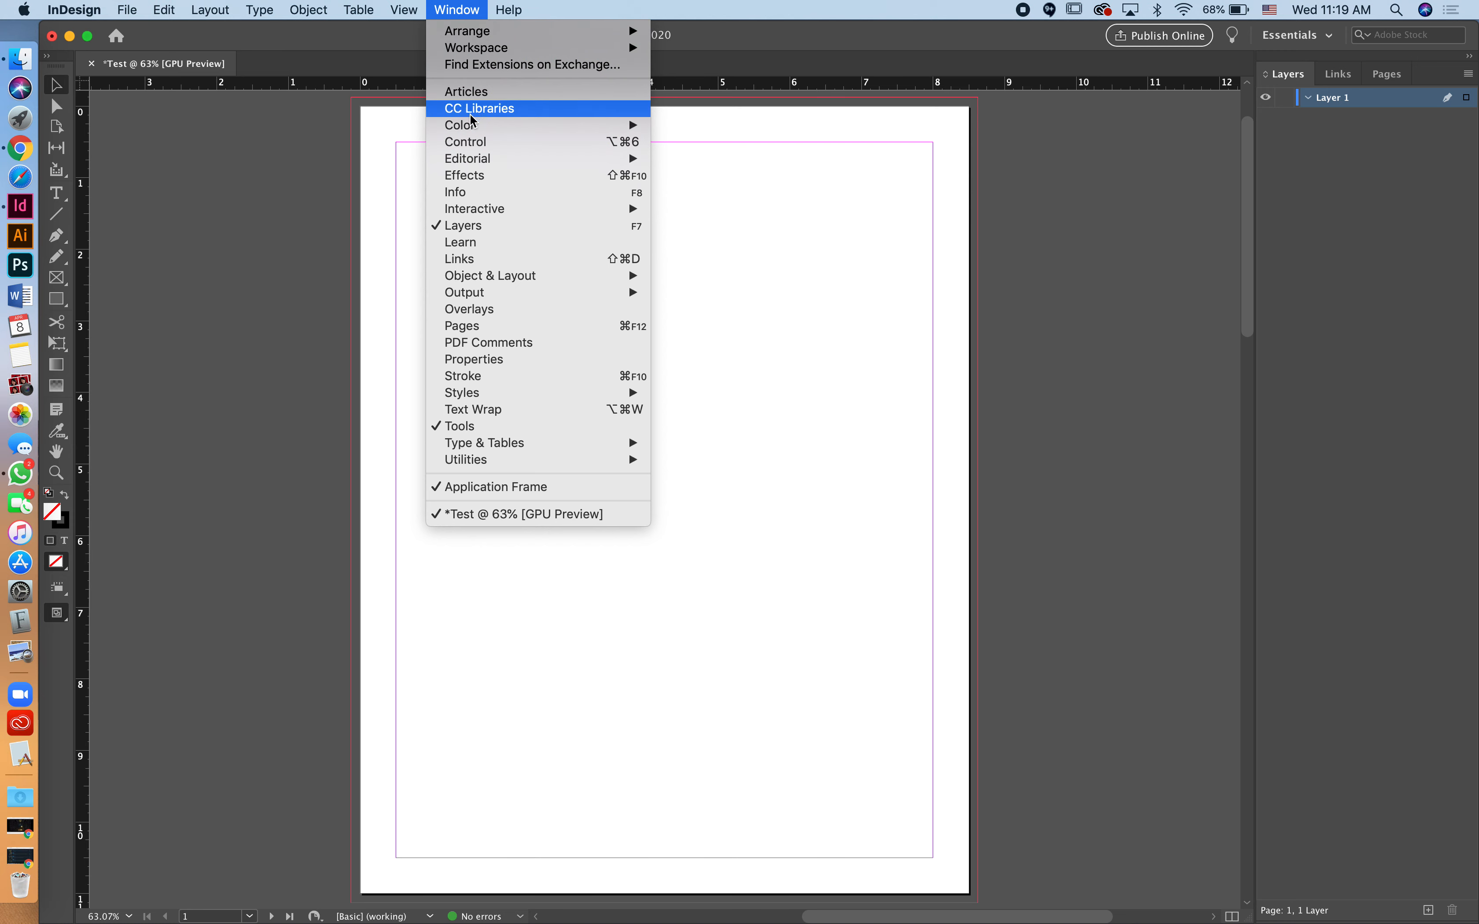
Step: Reopen the Properties panel and dock it beneath Layers, giving it more height
mouse_move(480, 443)
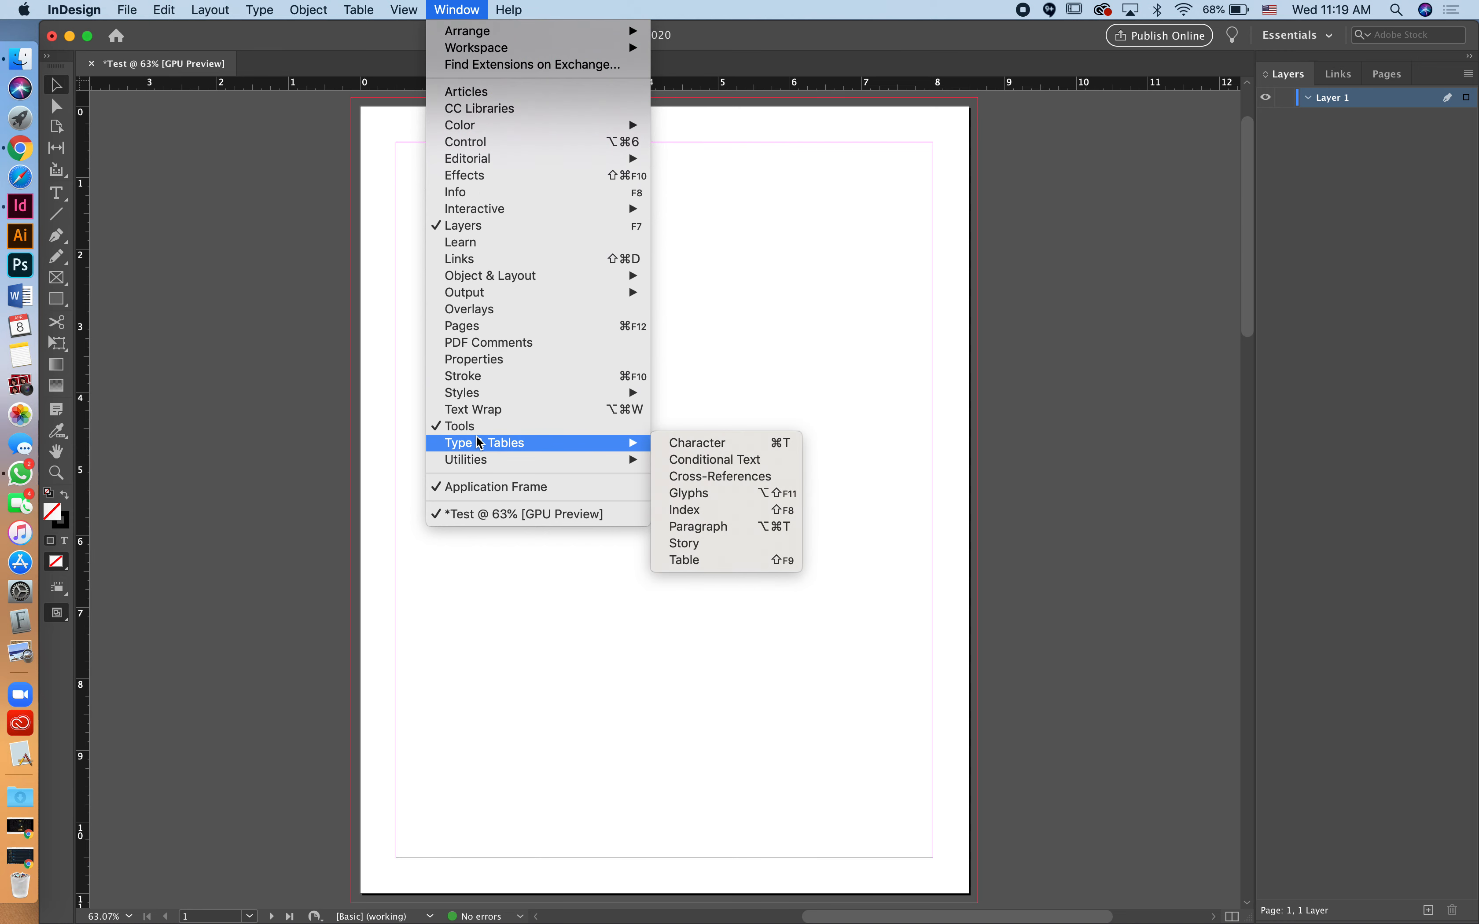
click(473, 362)
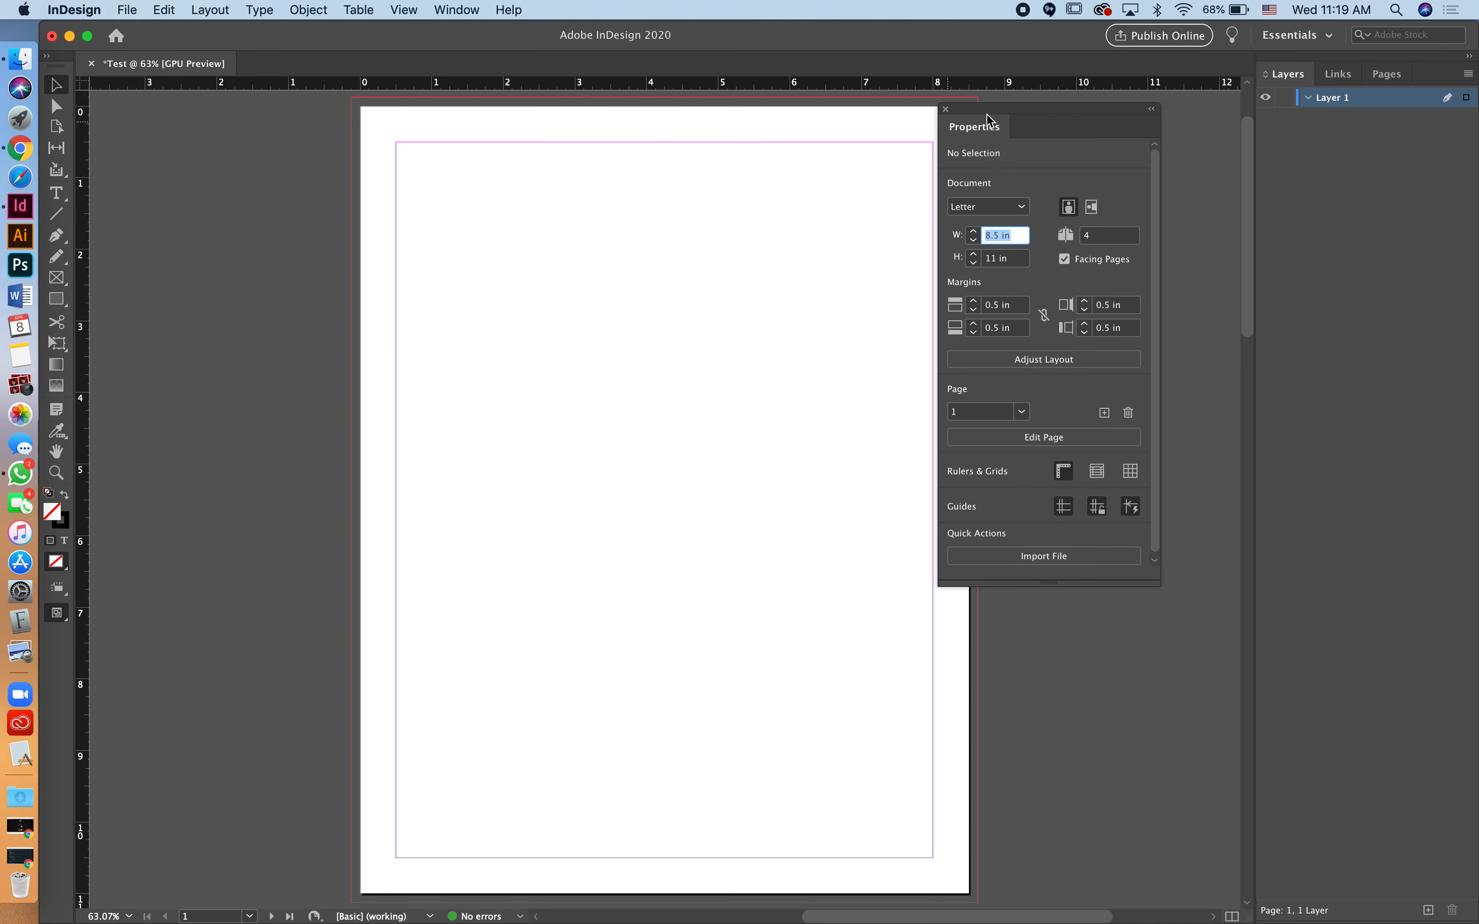
drag(987, 115, 1387, 919)
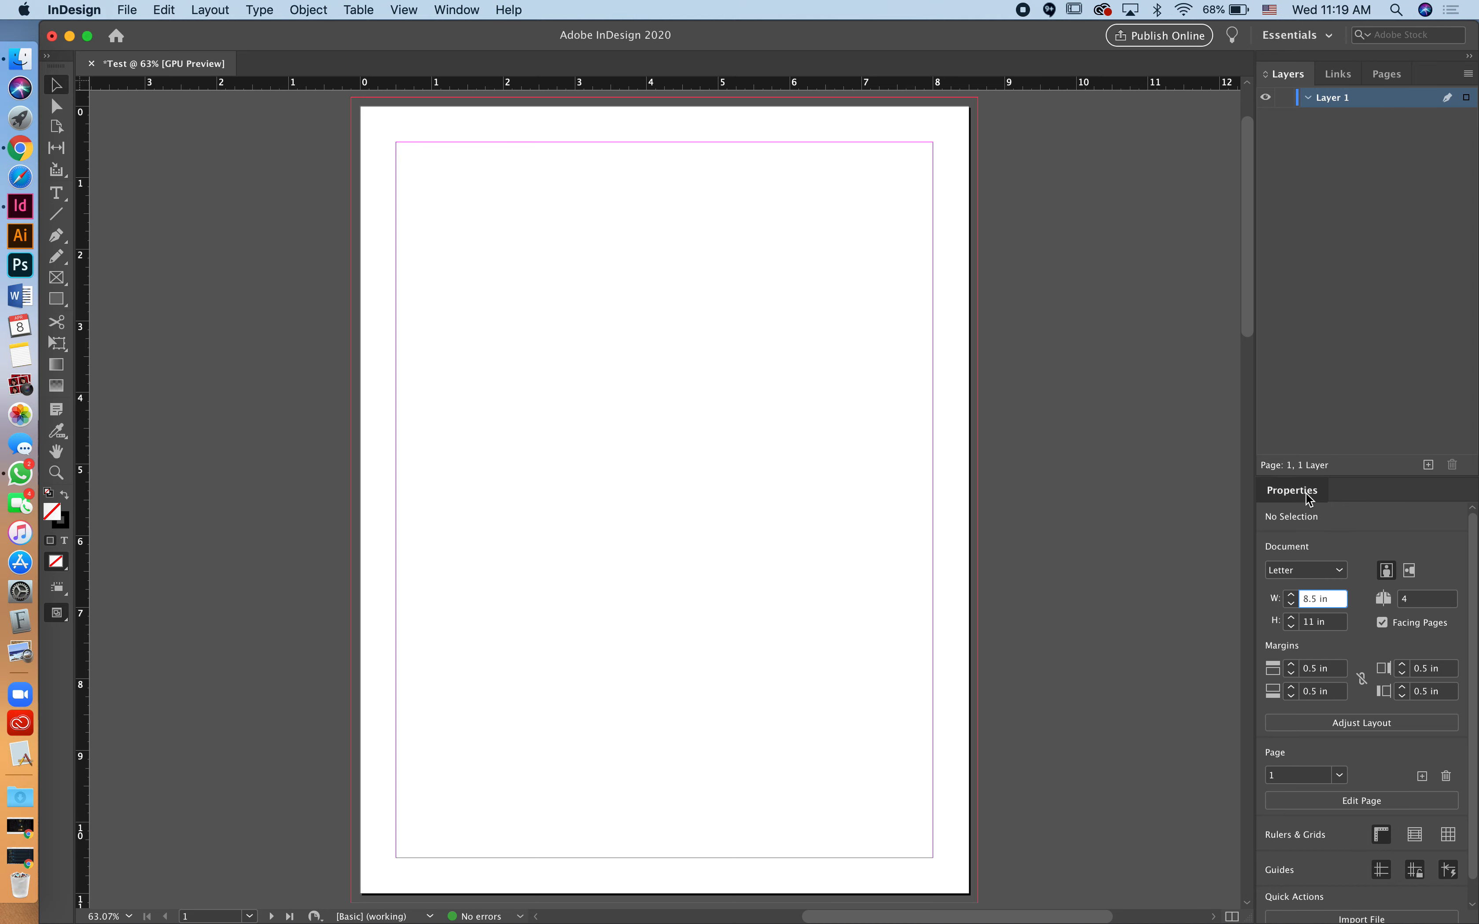
drag(1309, 498, 1304, 922)
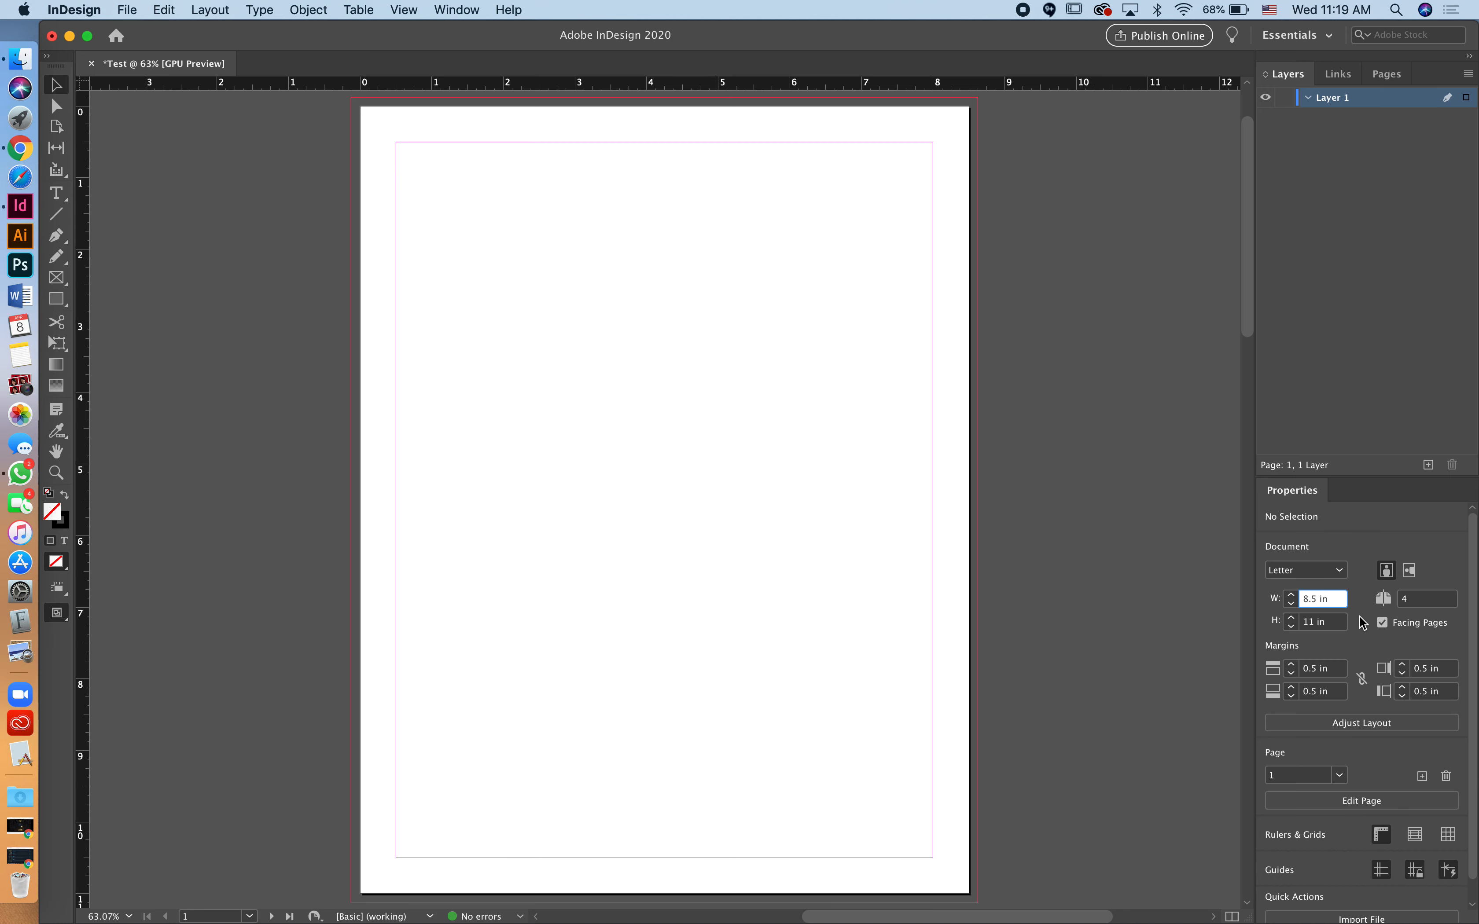
drag(1352, 492, 1352, 377)
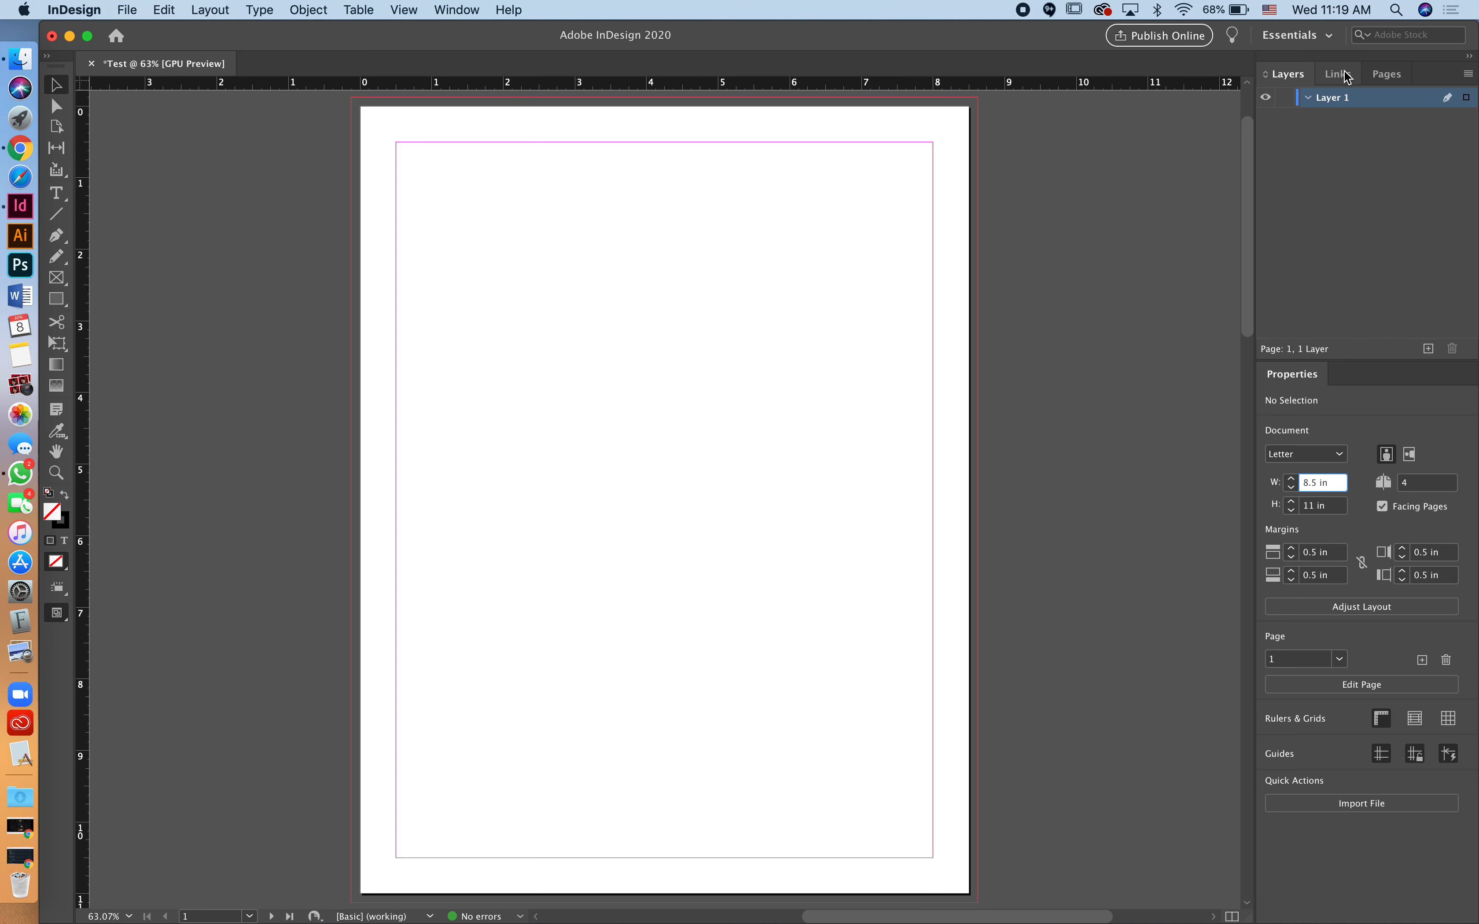
Step: Show the page thumbnails, then open and close the Character panel
click(1387, 74)
click(471, 11)
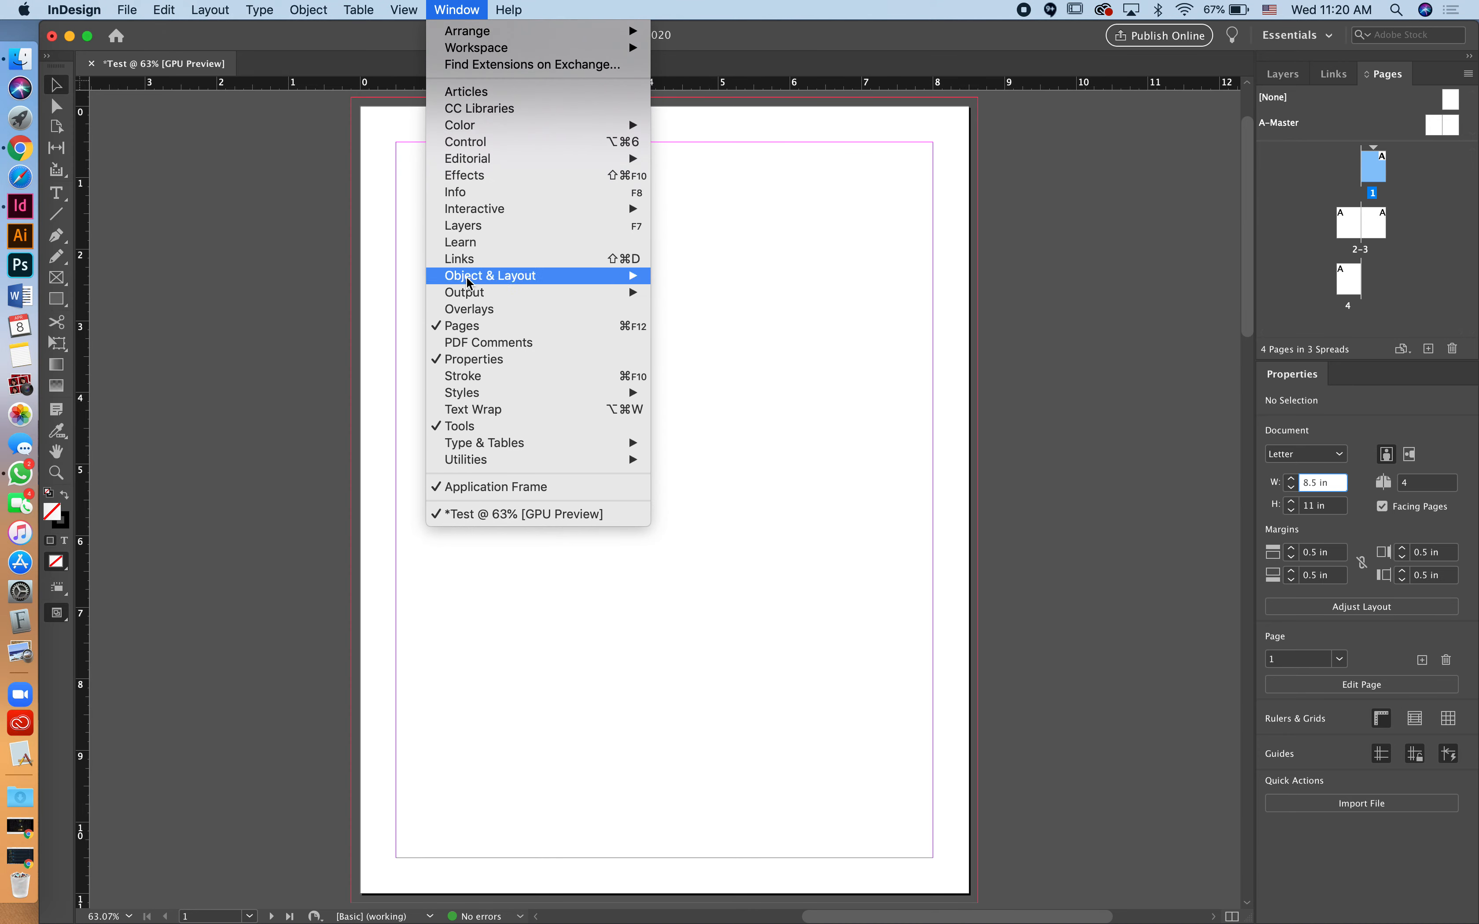
mouse_move(483, 446)
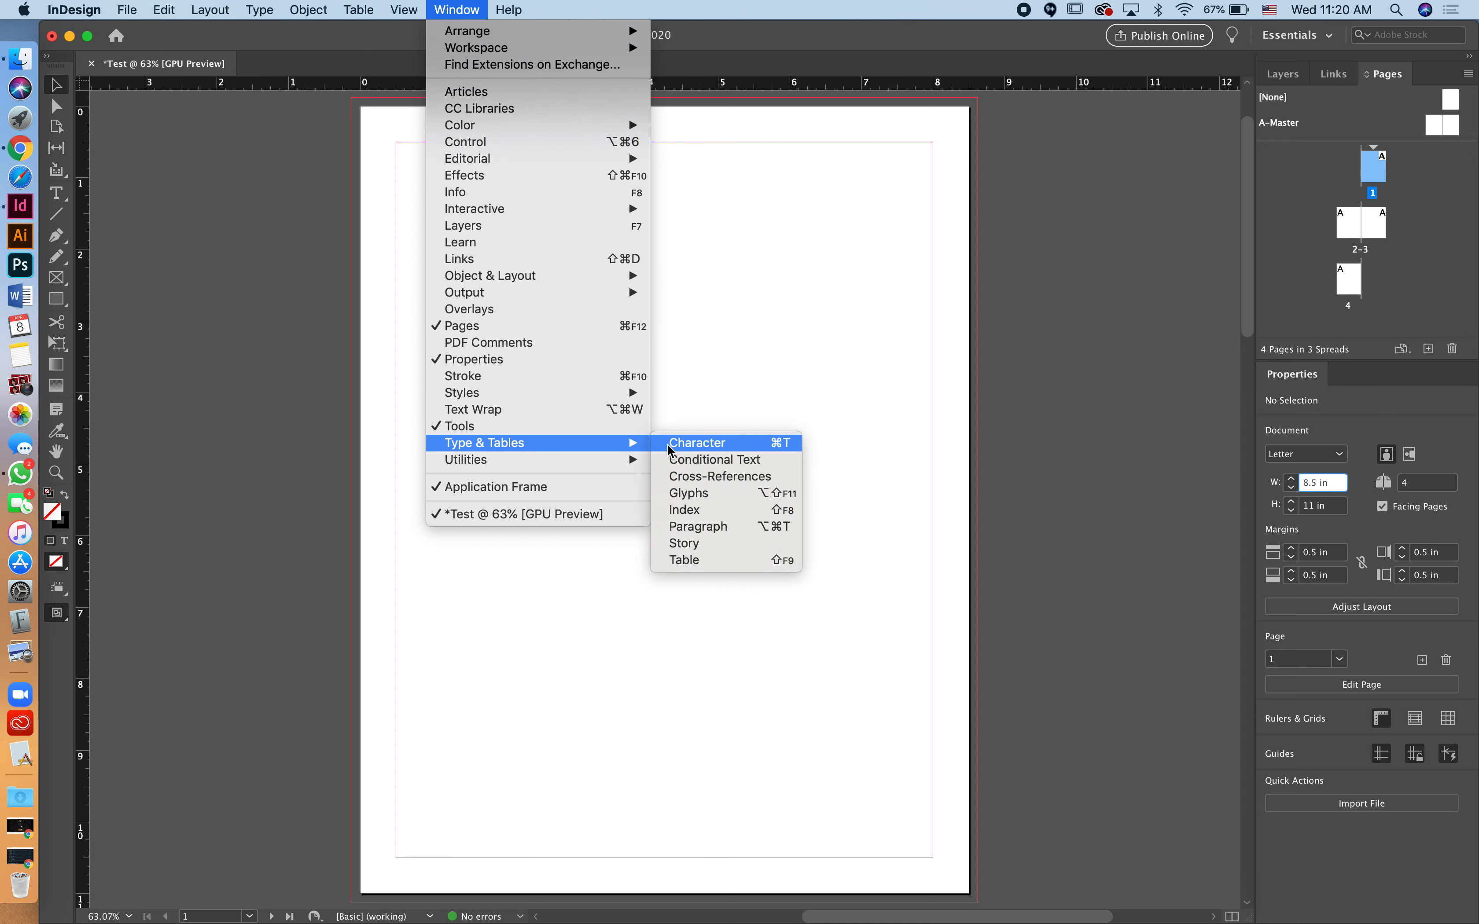
click(696, 443)
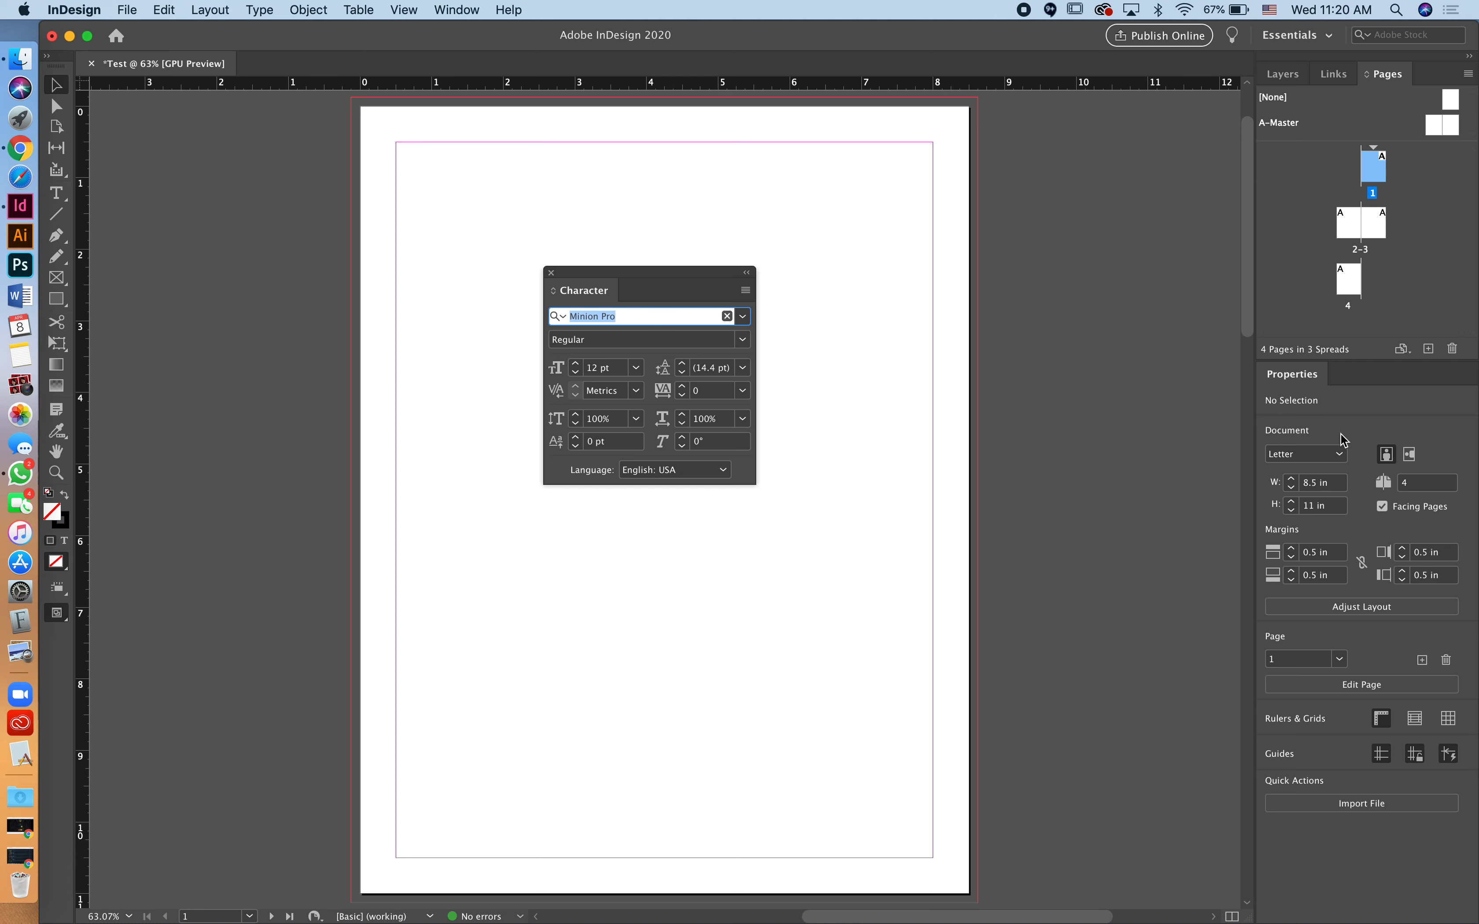
click(551, 273)
Step: Open the Stroke panel with Cmd+F10, move it, and close it
key(super+F10)
drag(1176, 647, 1093, 497)
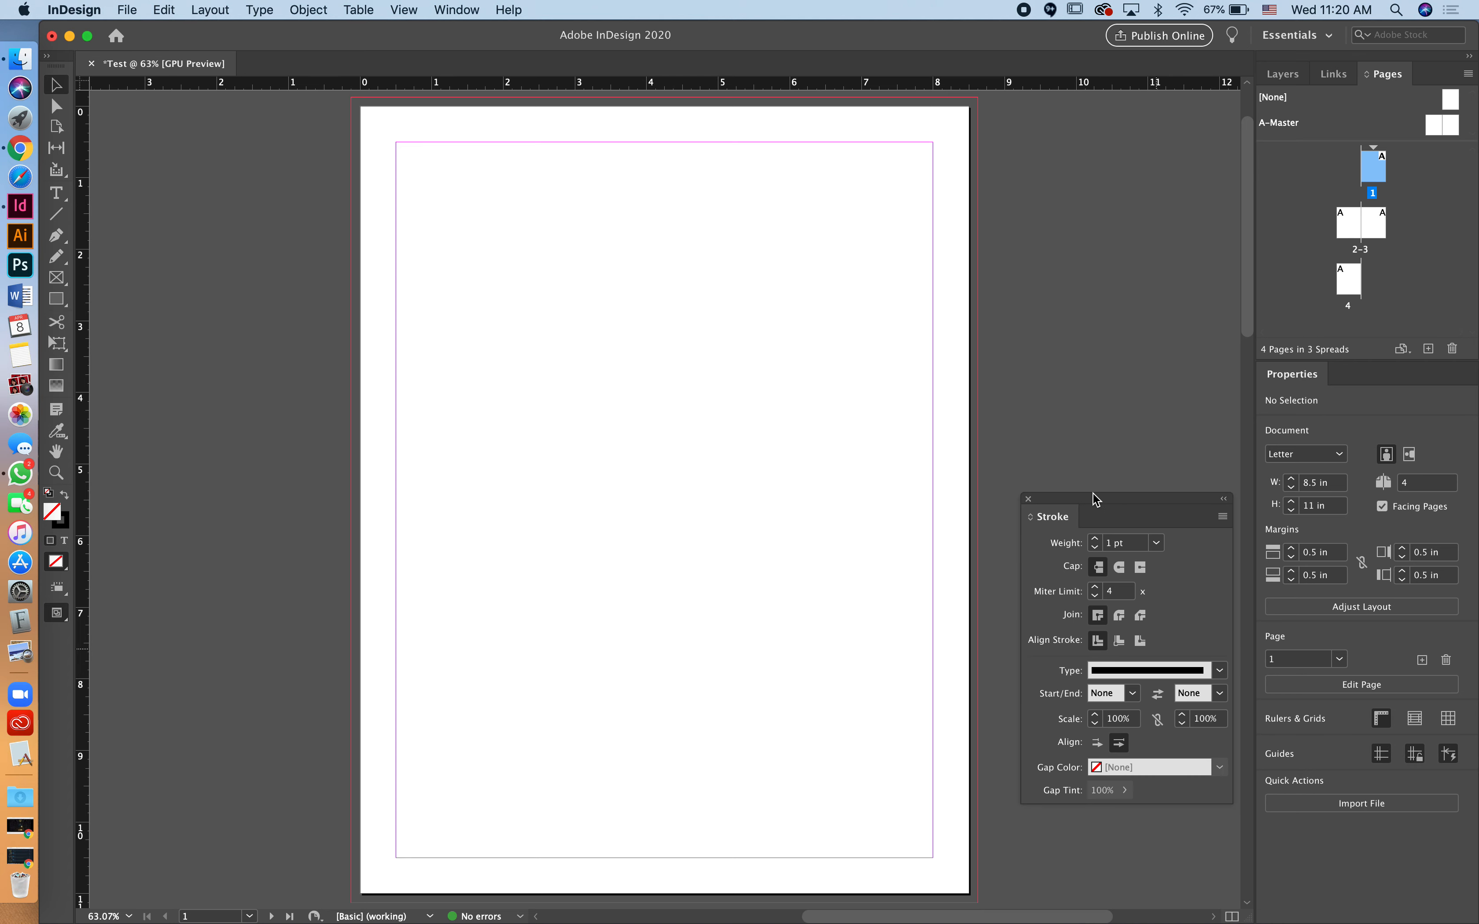
click(1027, 498)
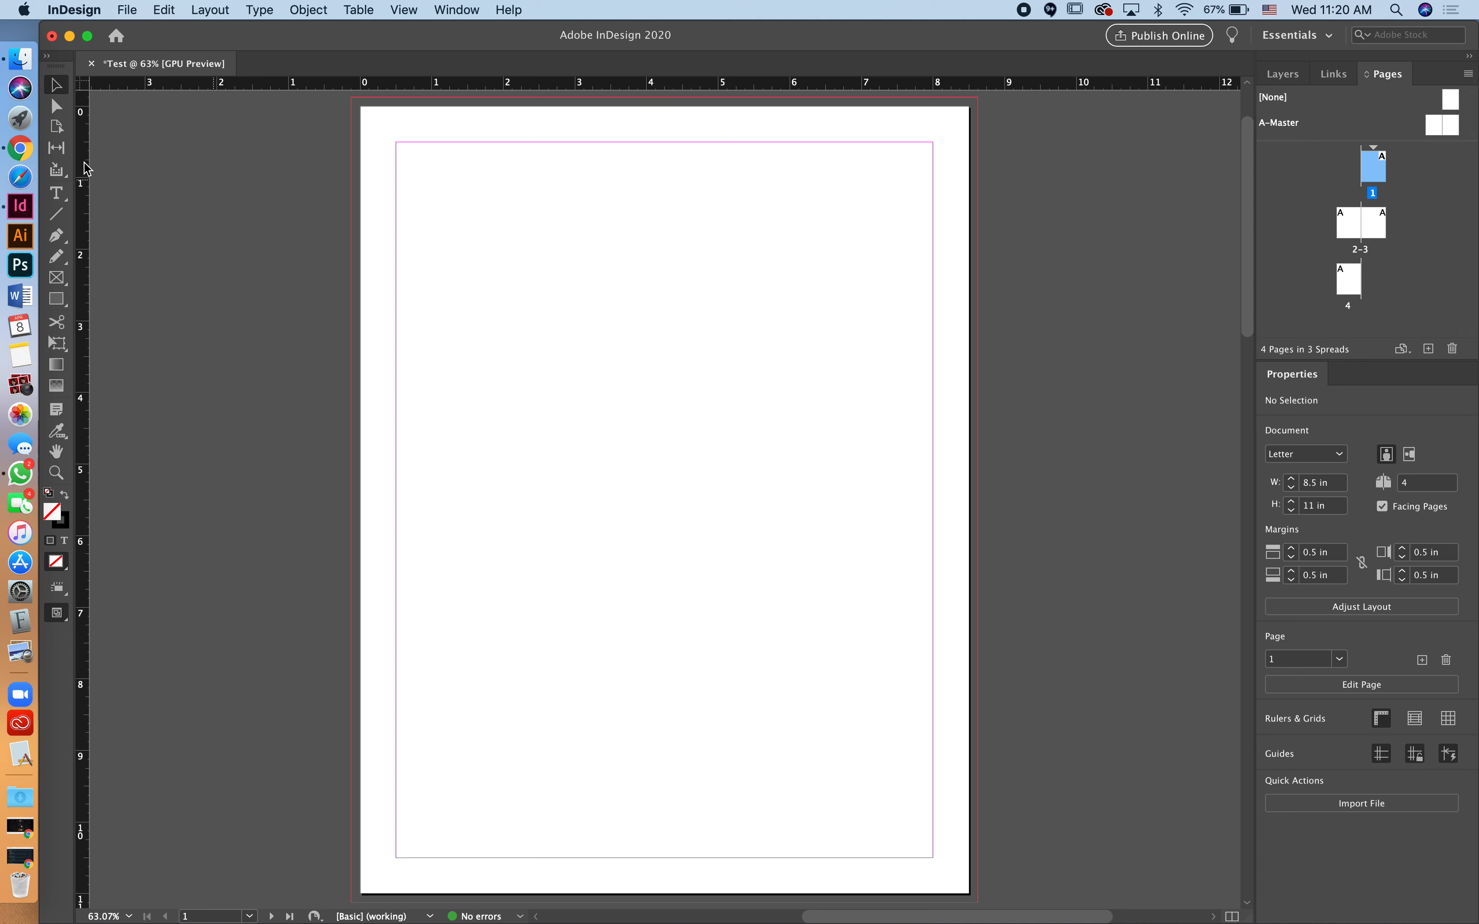
Step: Draw a text frame near the top of page 1 and type 'Type out a sentence'
click(57, 194)
drag(462, 204, 875, 419)
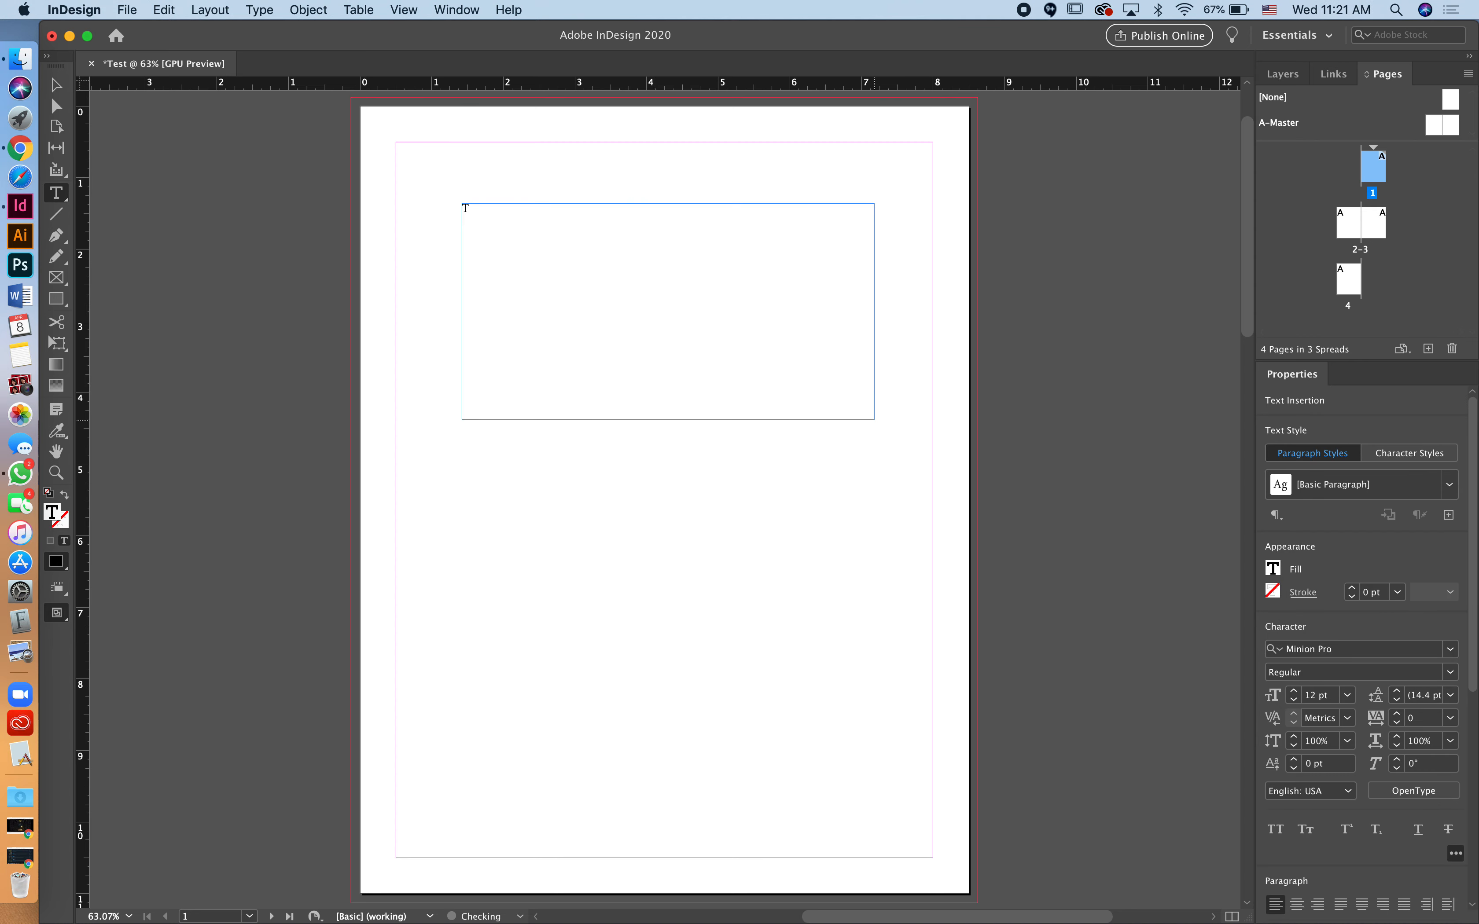
text(Type out a sentence)
Step: Set the whole sentence in Alegreya Black at 48 pt
click(57, 85)
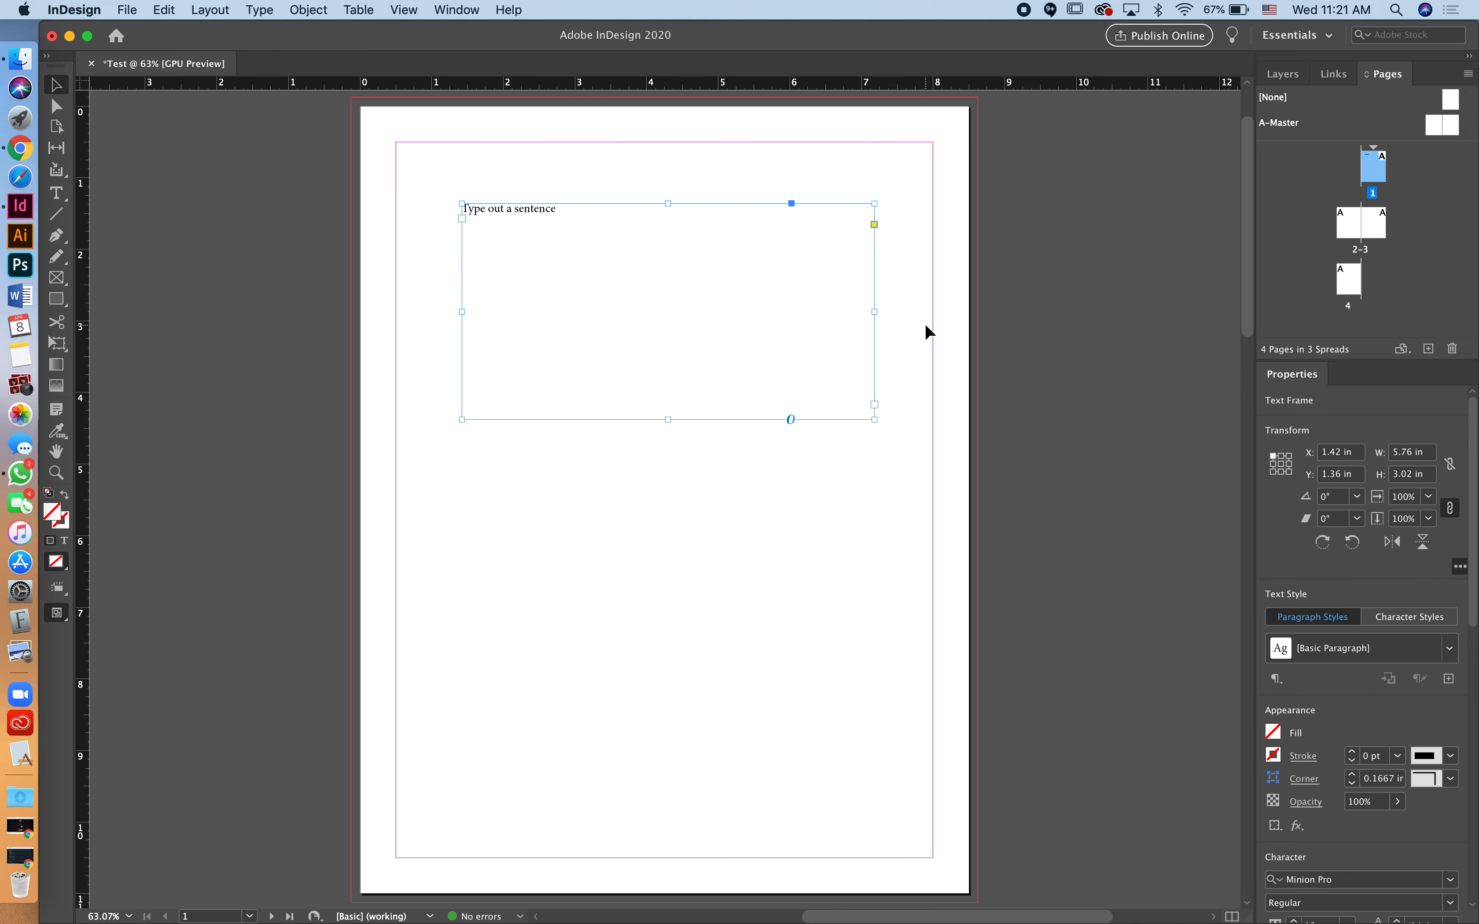
double_click(742, 282)
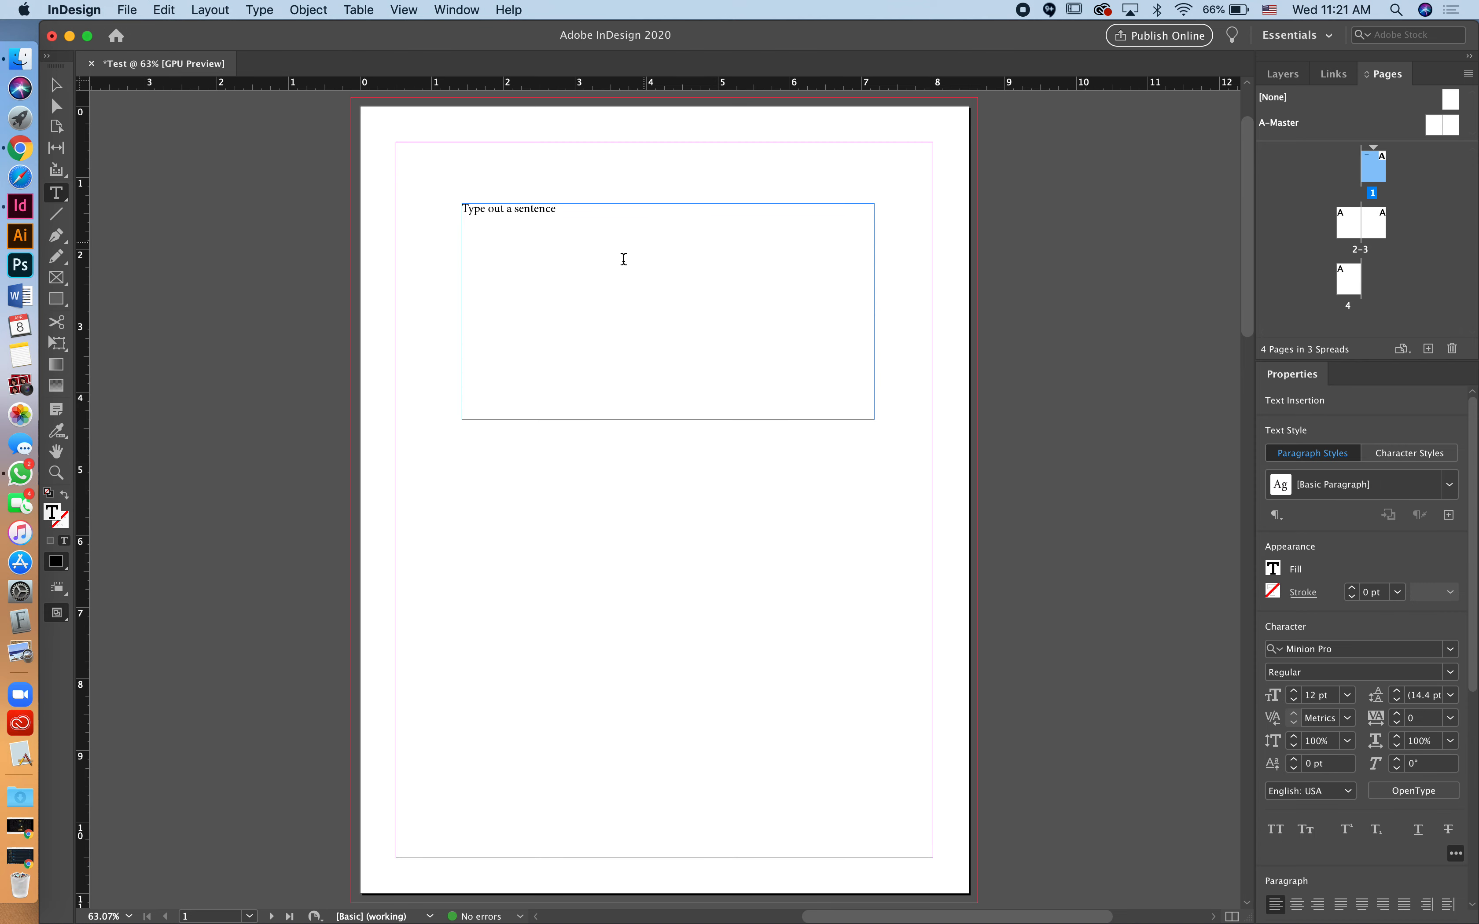
key(super+a)
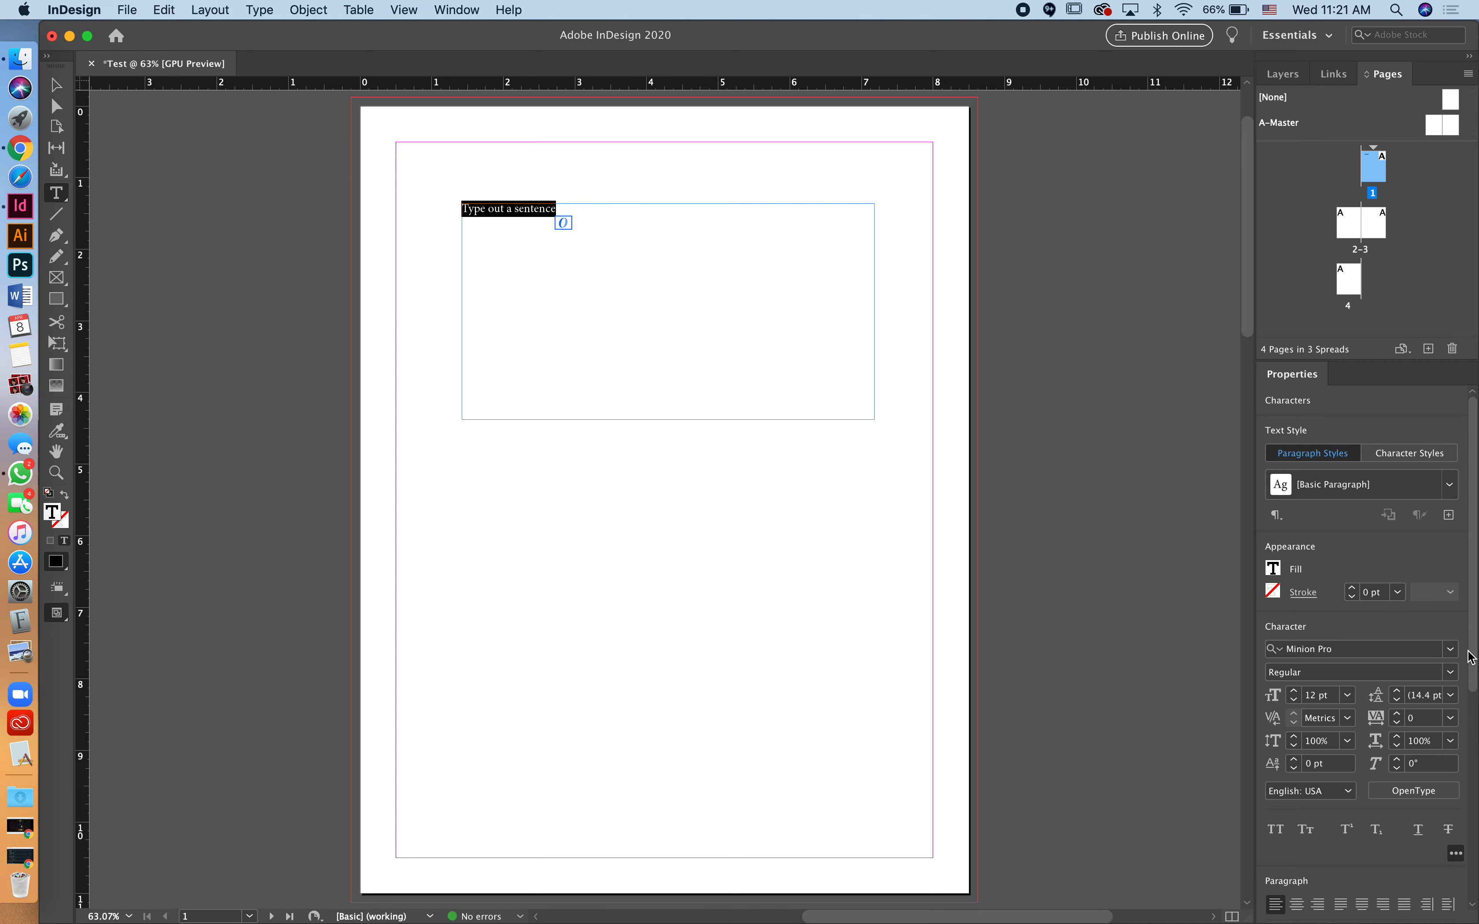
click(1453, 650)
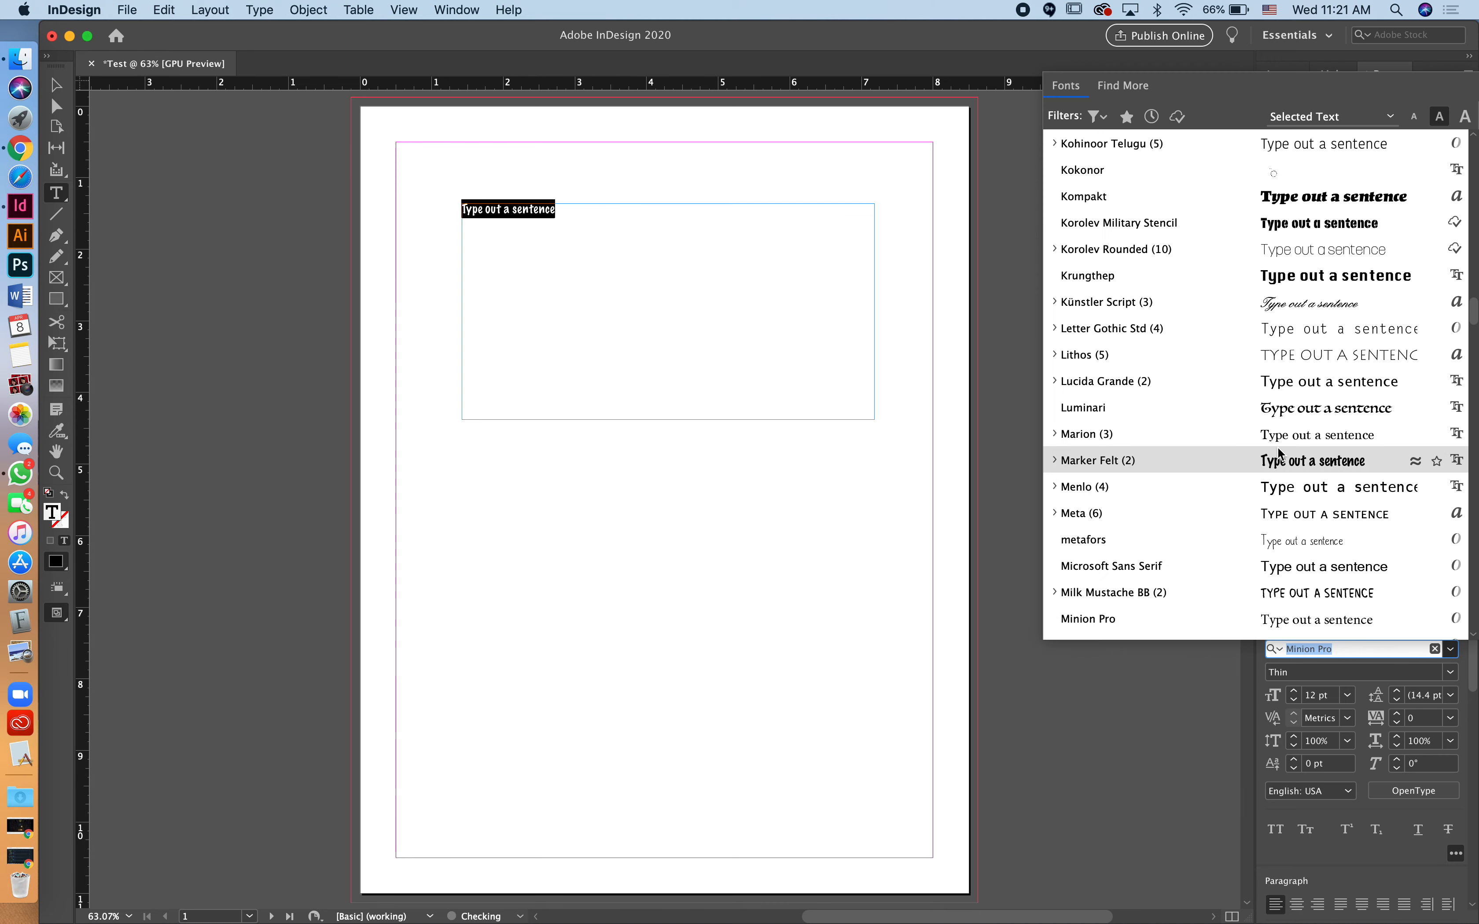
click(1308, 411)
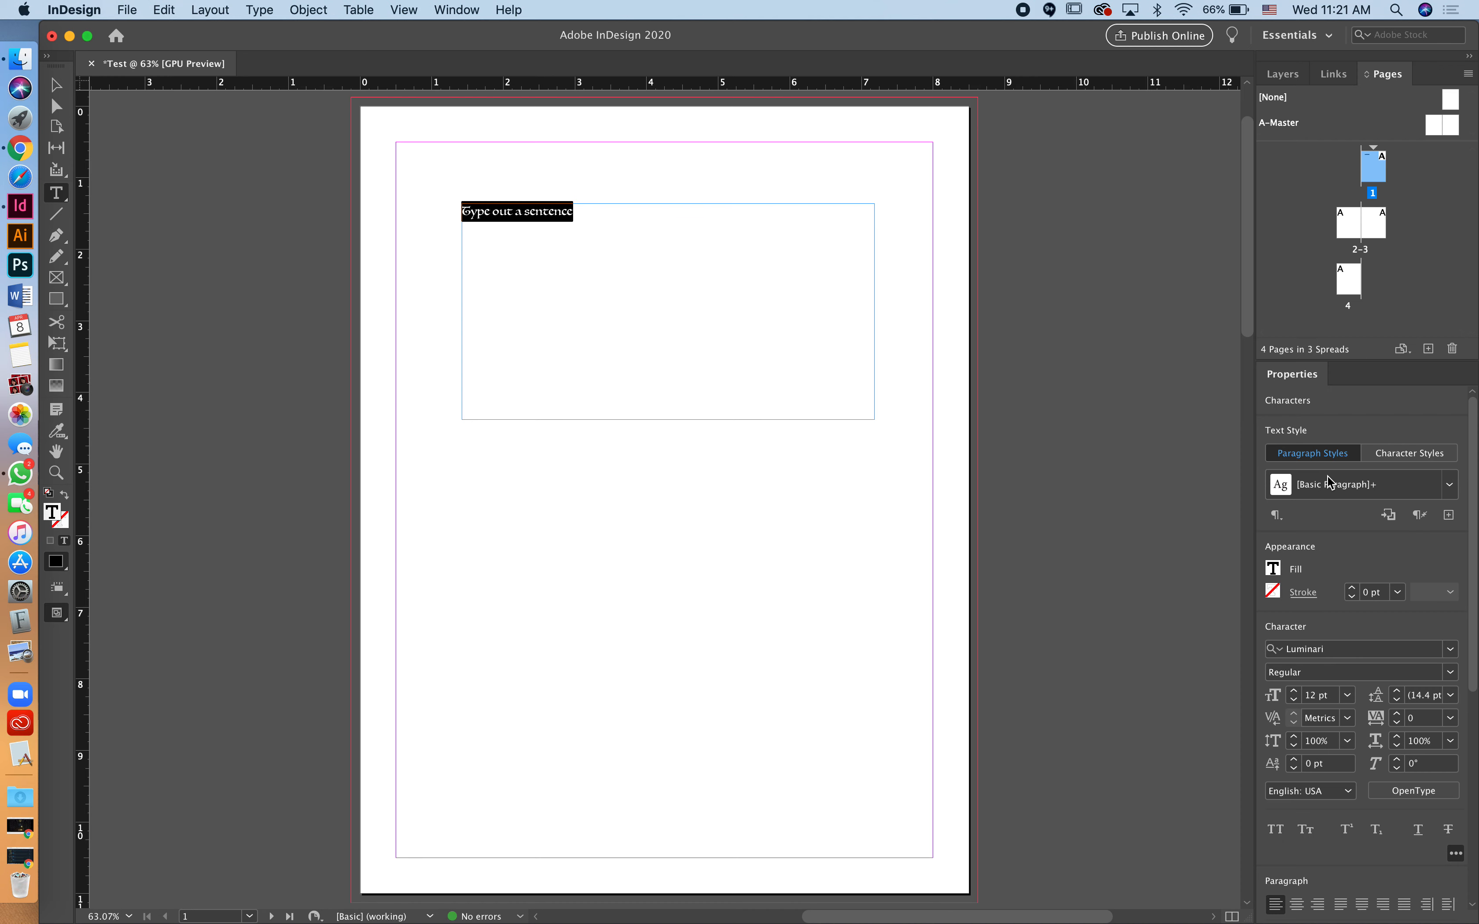
click(1453, 671)
click(1452, 649)
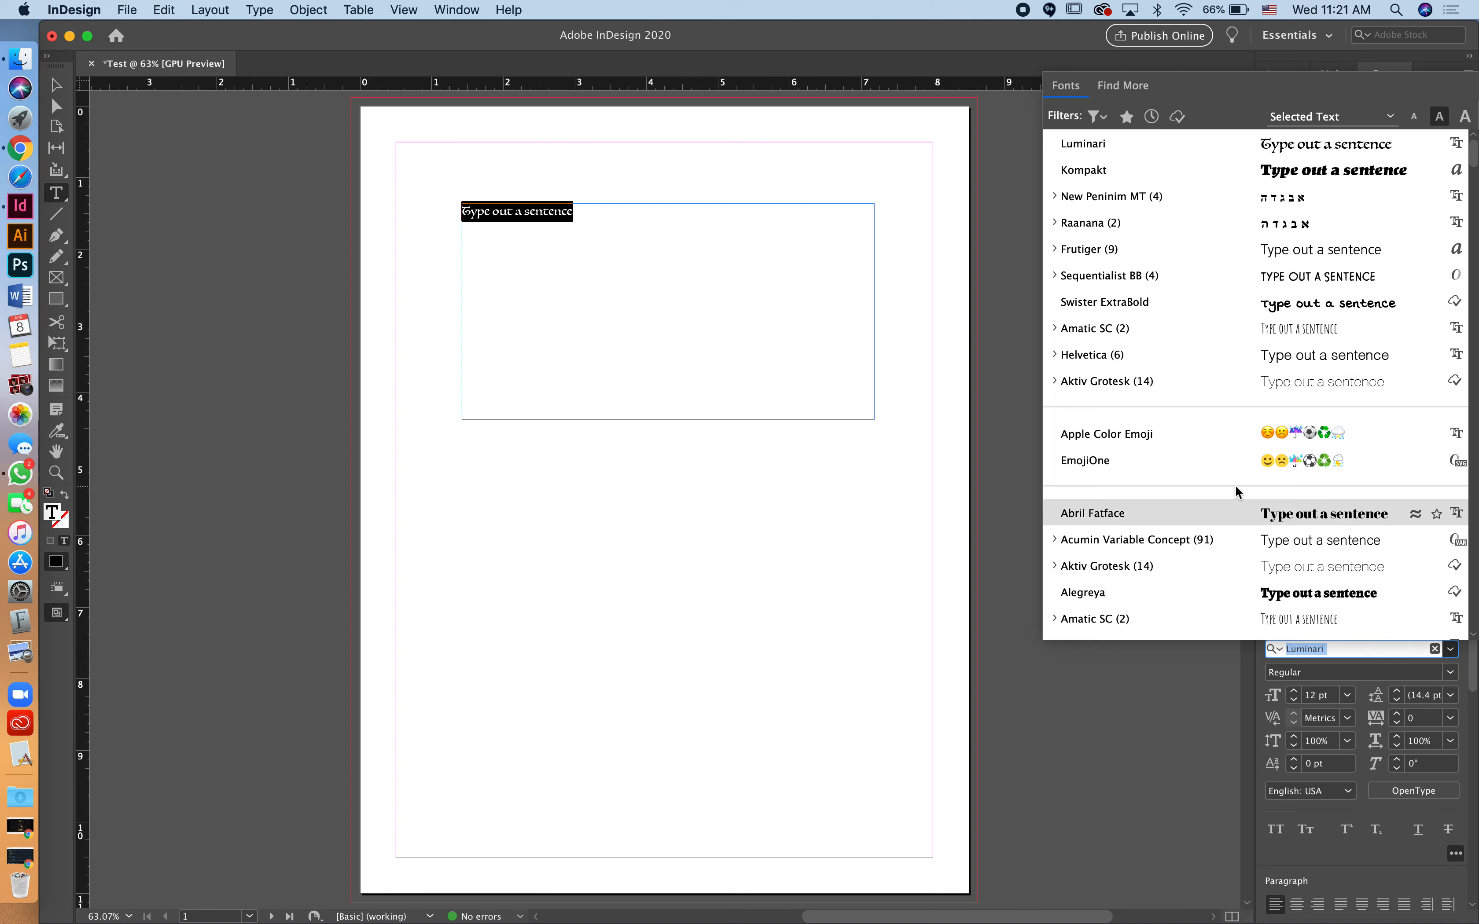
click(1141, 592)
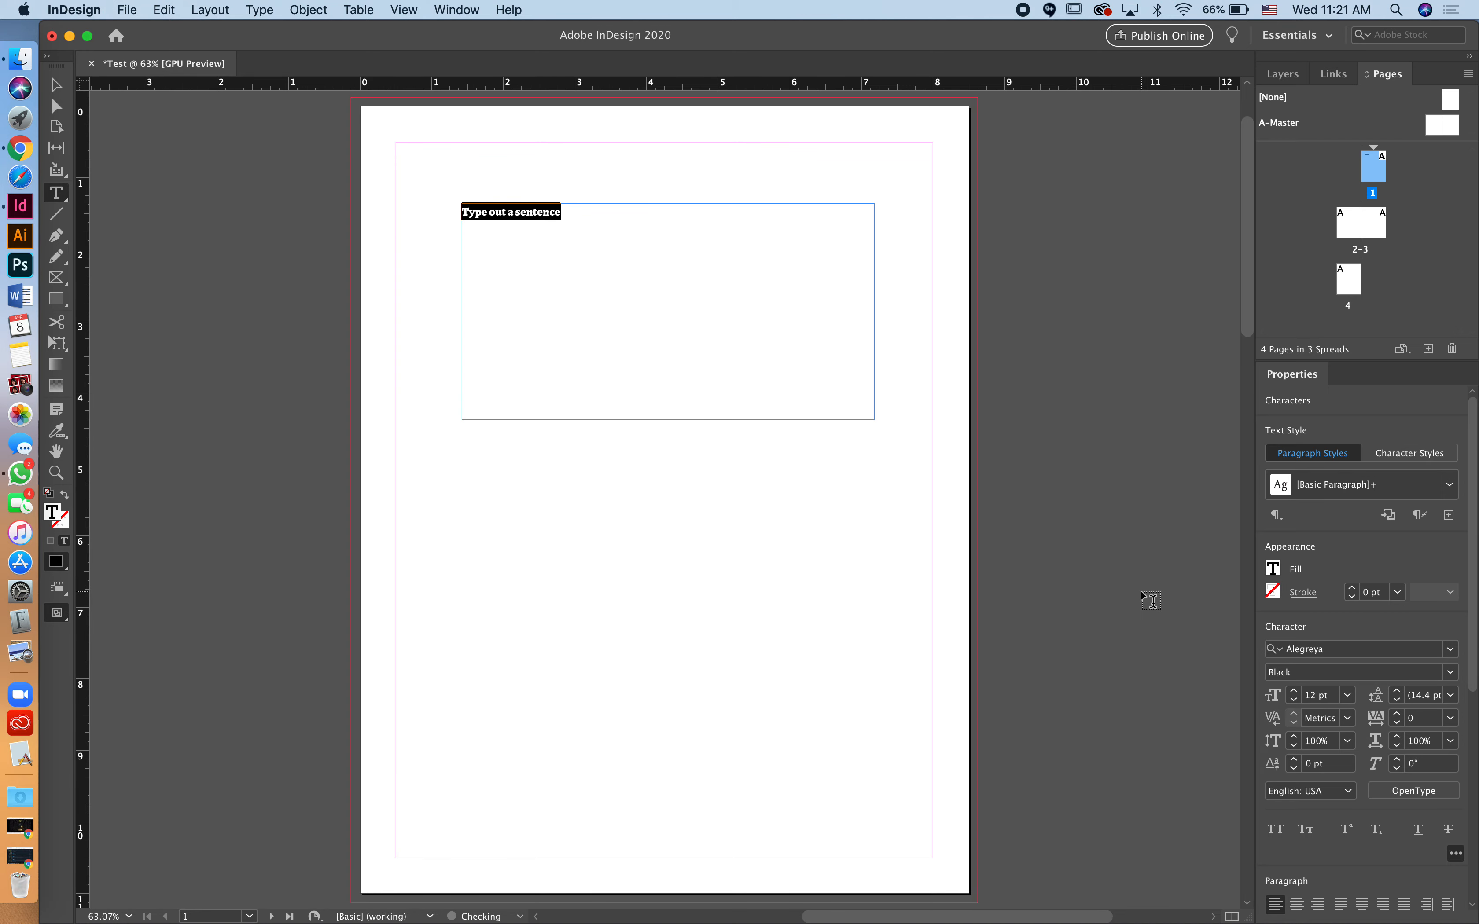
click(1349, 696)
click(1336, 640)
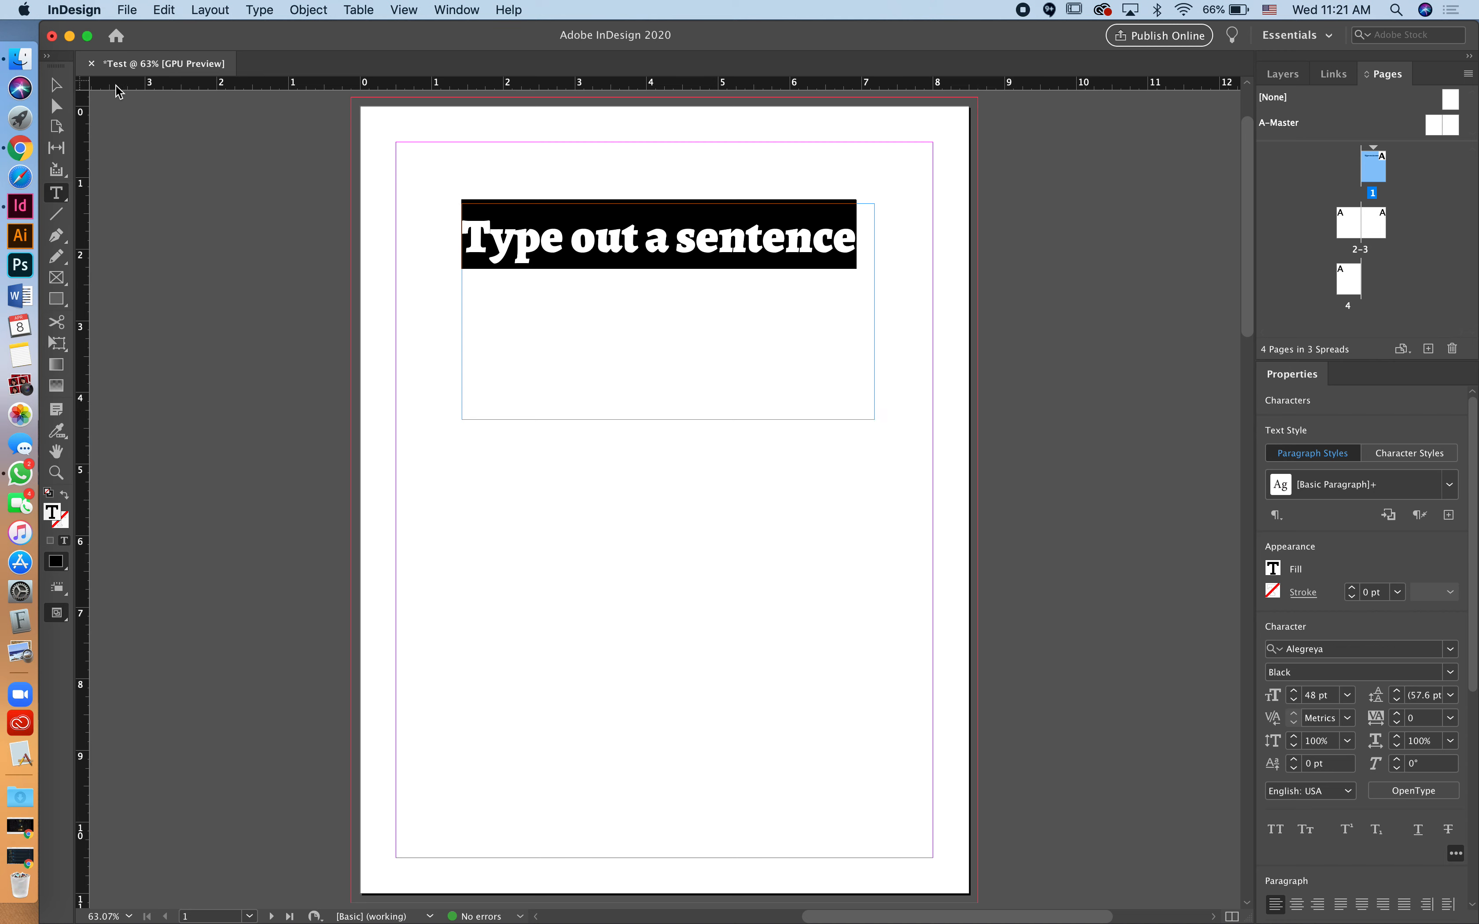
click(56, 85)
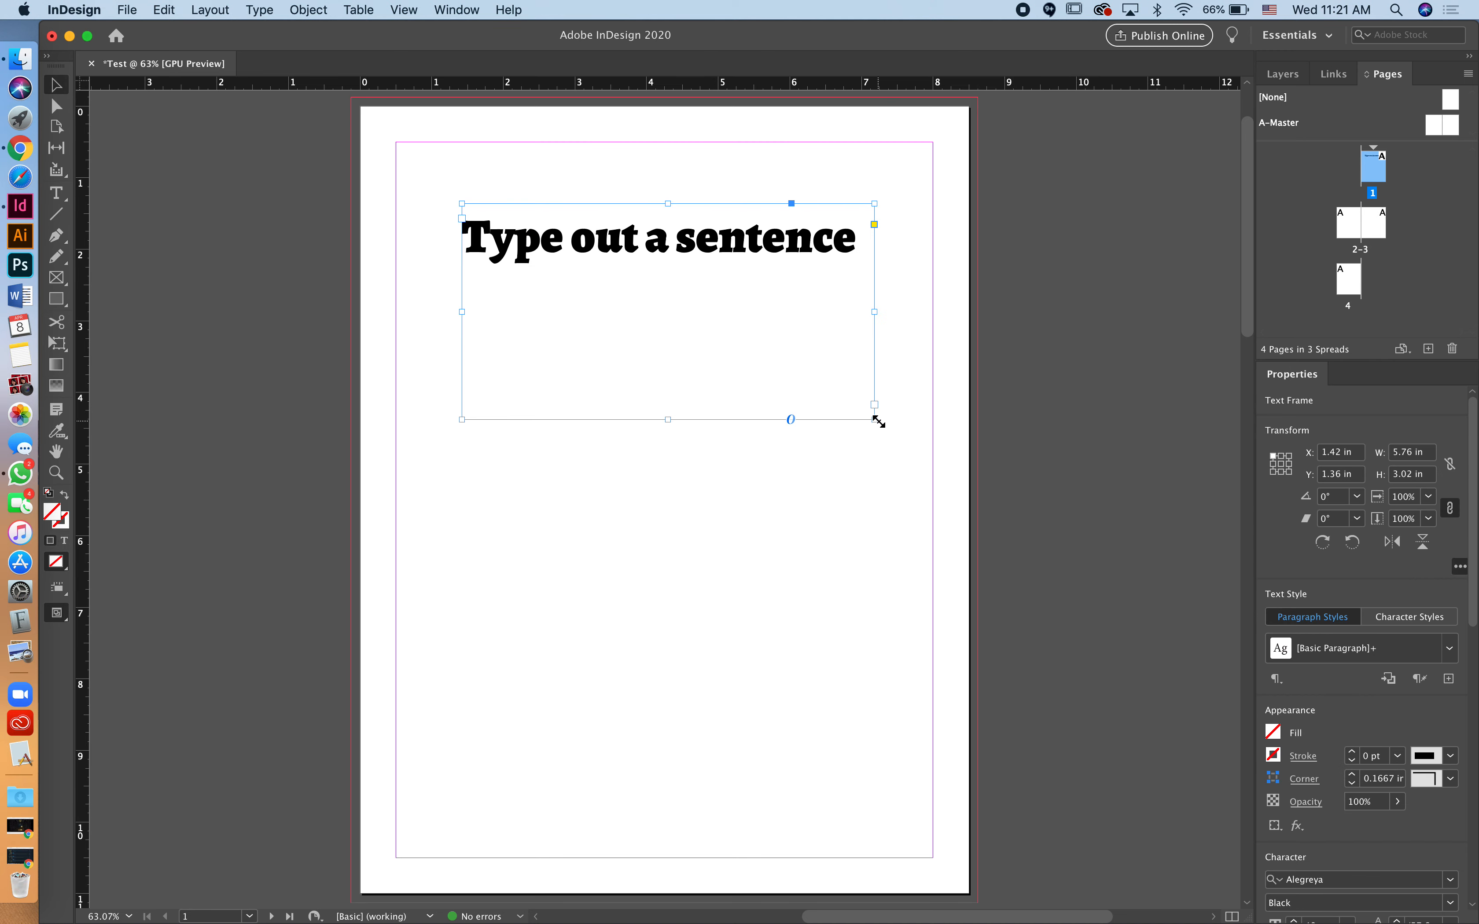
Step: Resize the heading frame to about 6.38 × 0.98 in so the sentence fits one line
drag(872, 419, 779, 271)
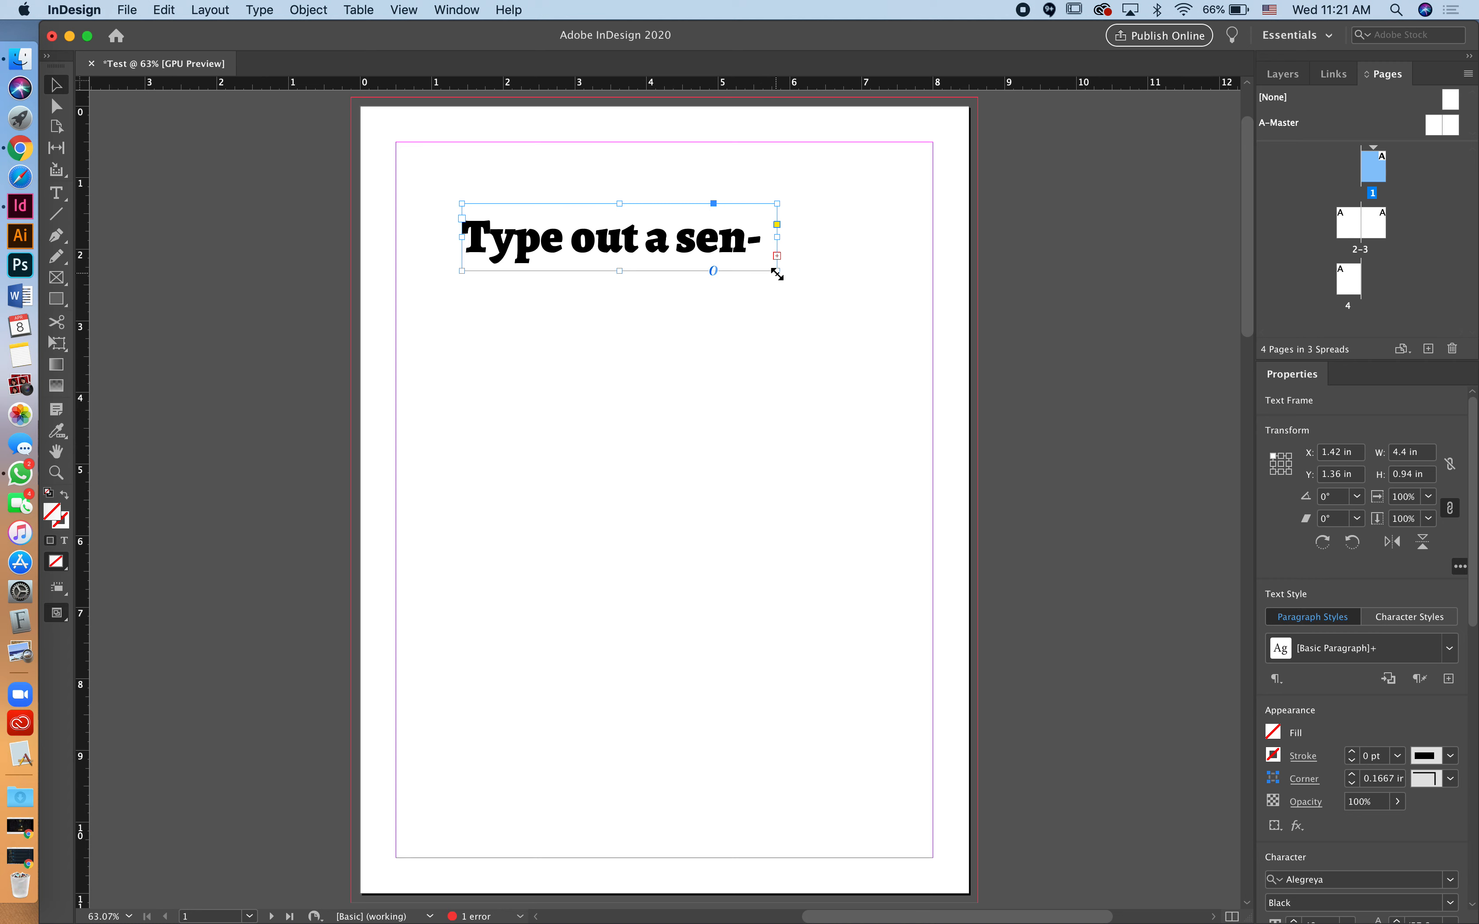
drag(777, 275, 921, 276)
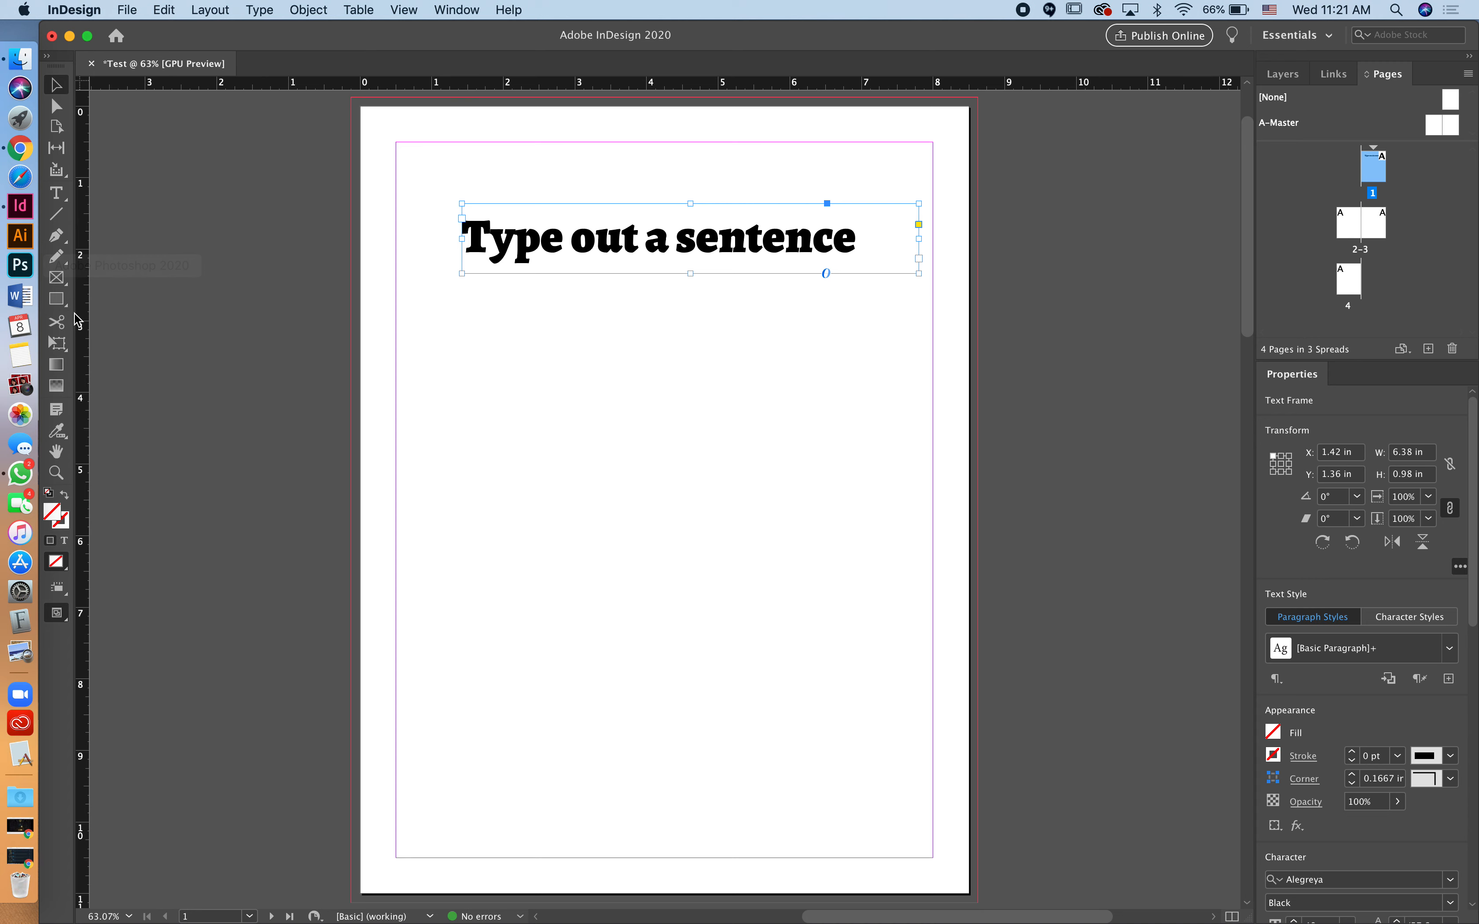
click(57, 299)
Step: Draw a large rectangle below the heading and fill it with the C=100 cyan swatch
drag(507, 326, 887, 729)
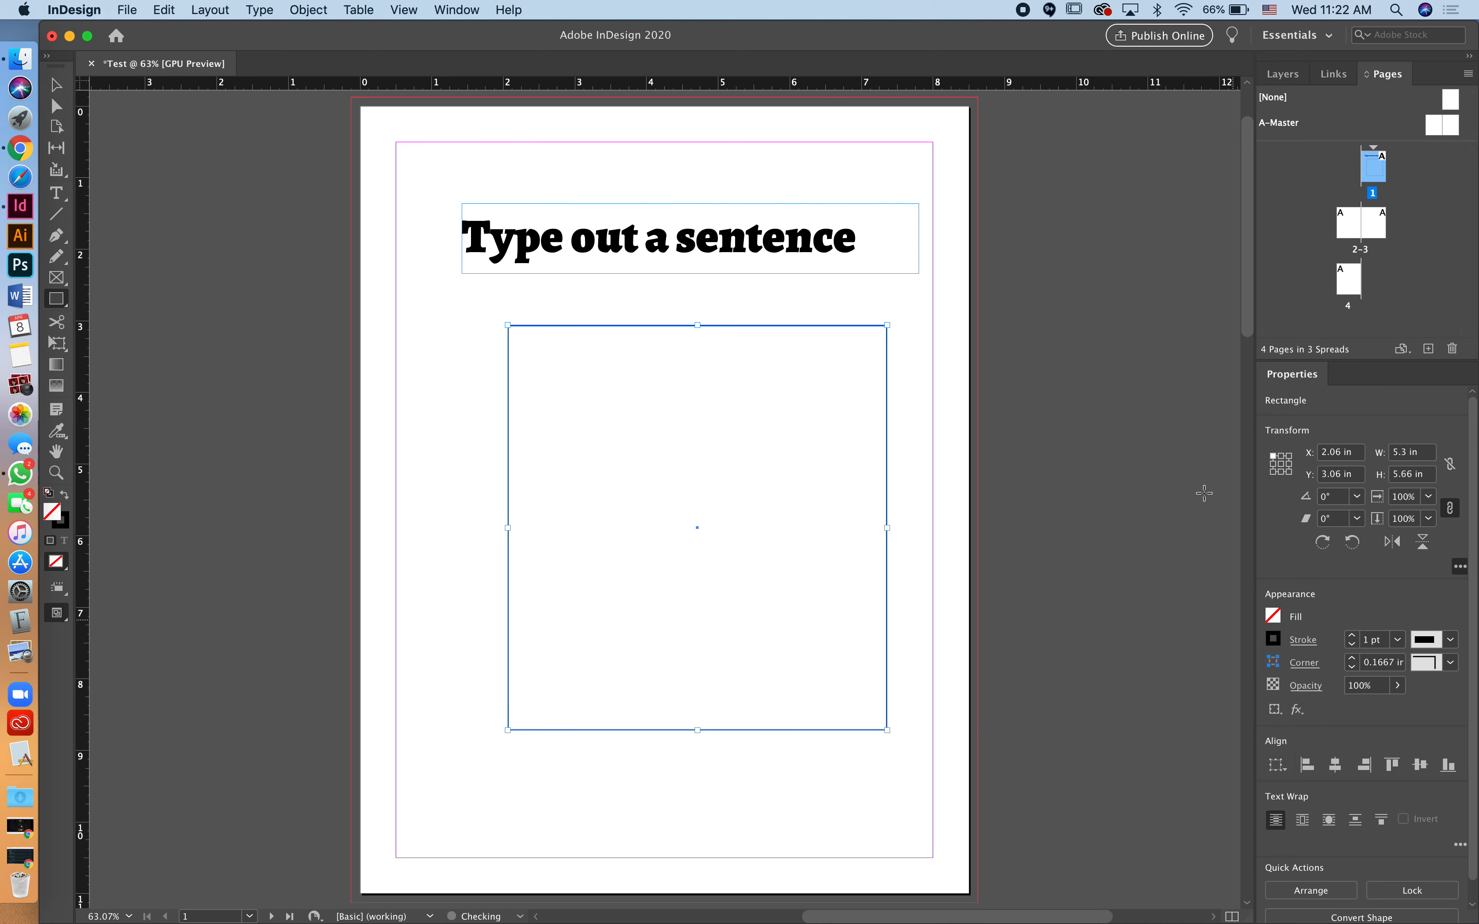
click(1278, 615)
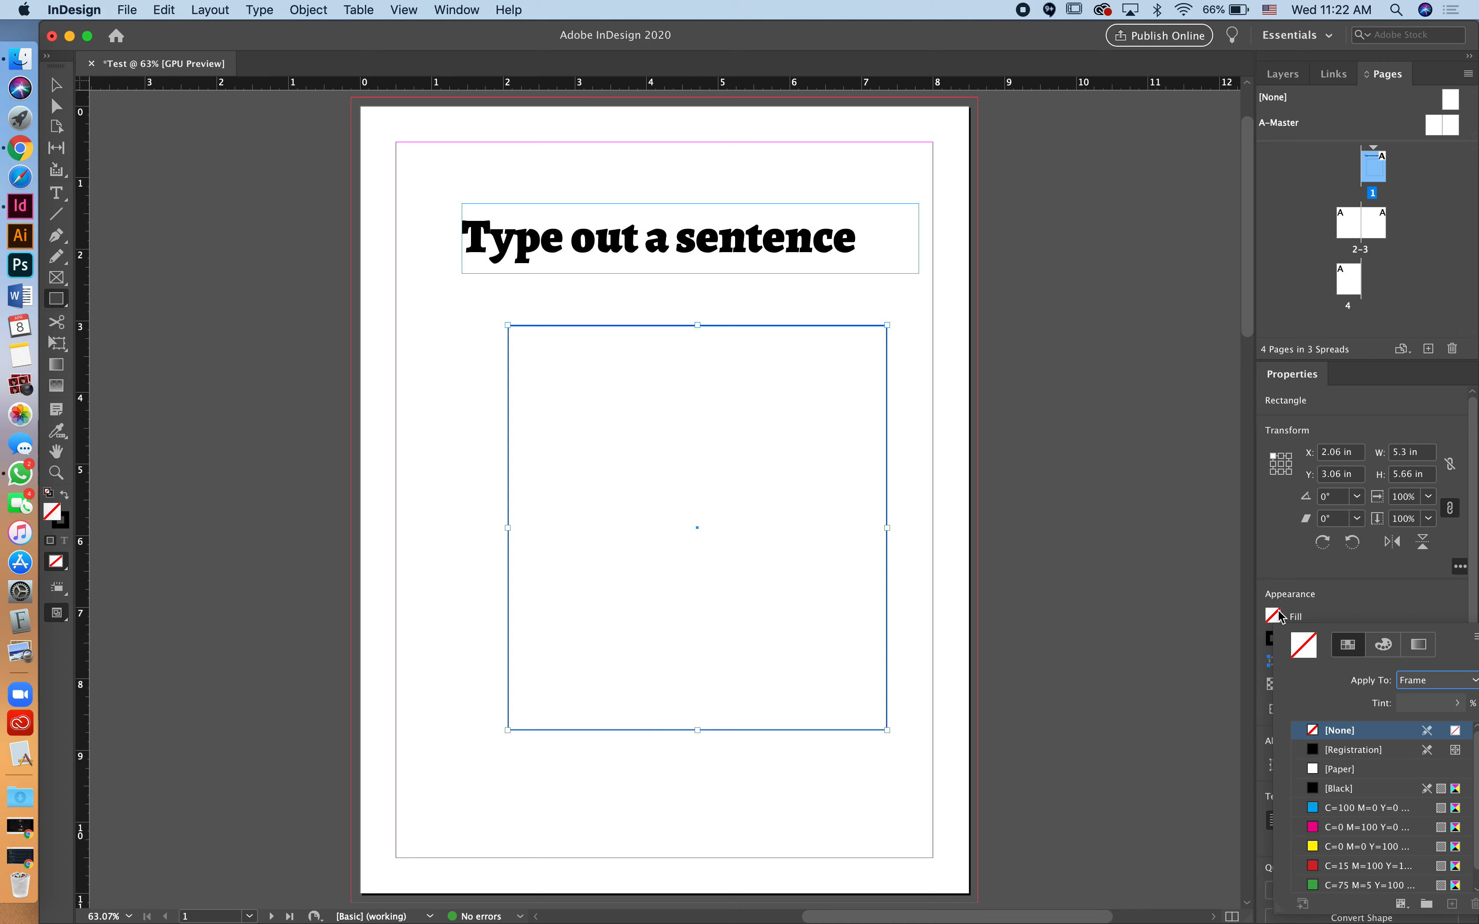
click(1363, 809)
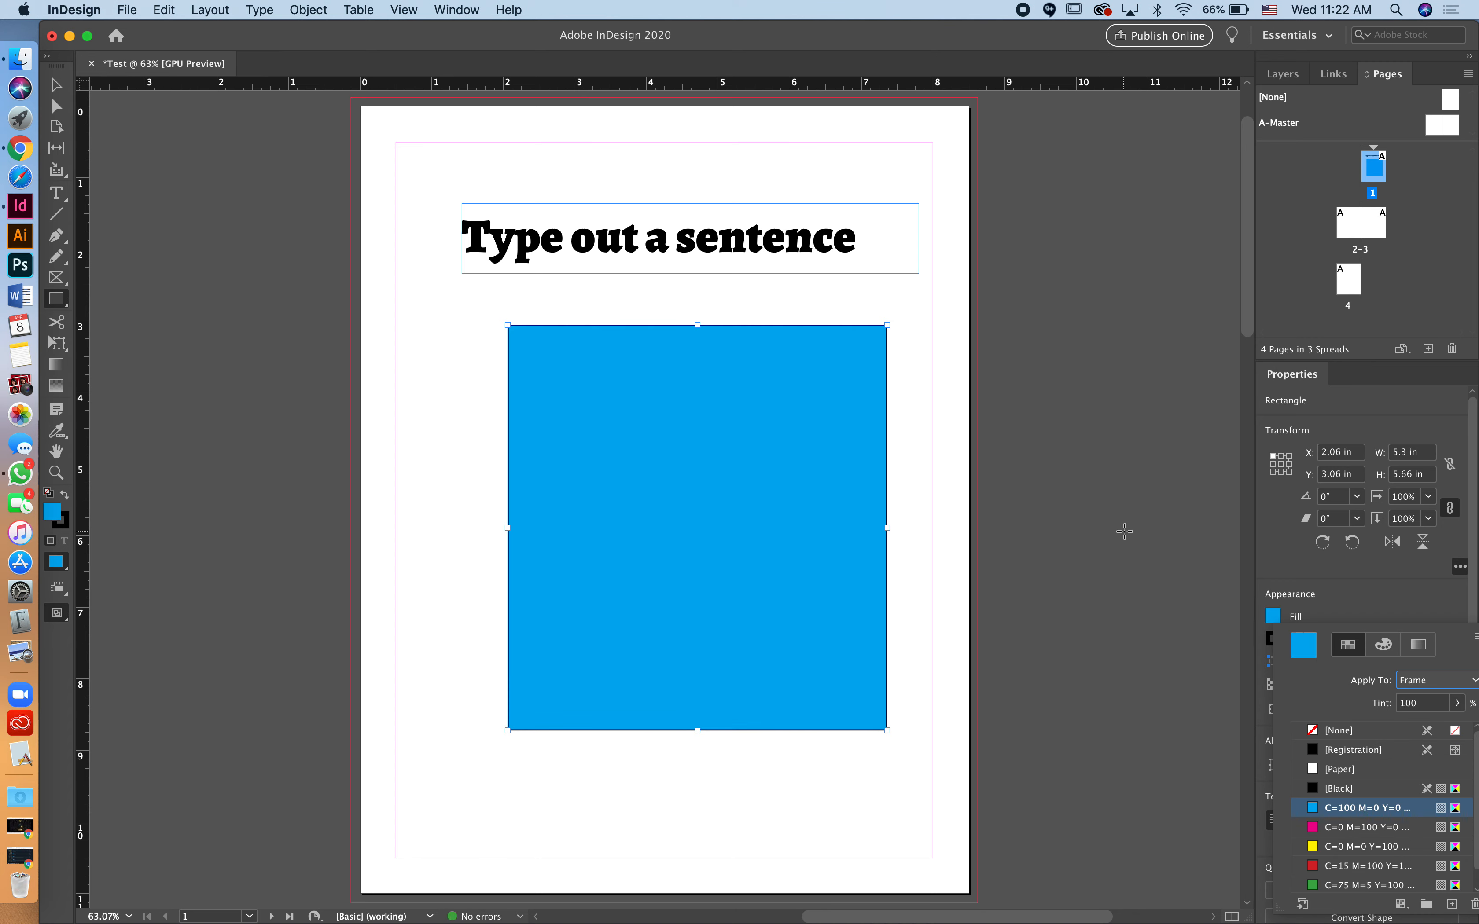
click(1326, 599)
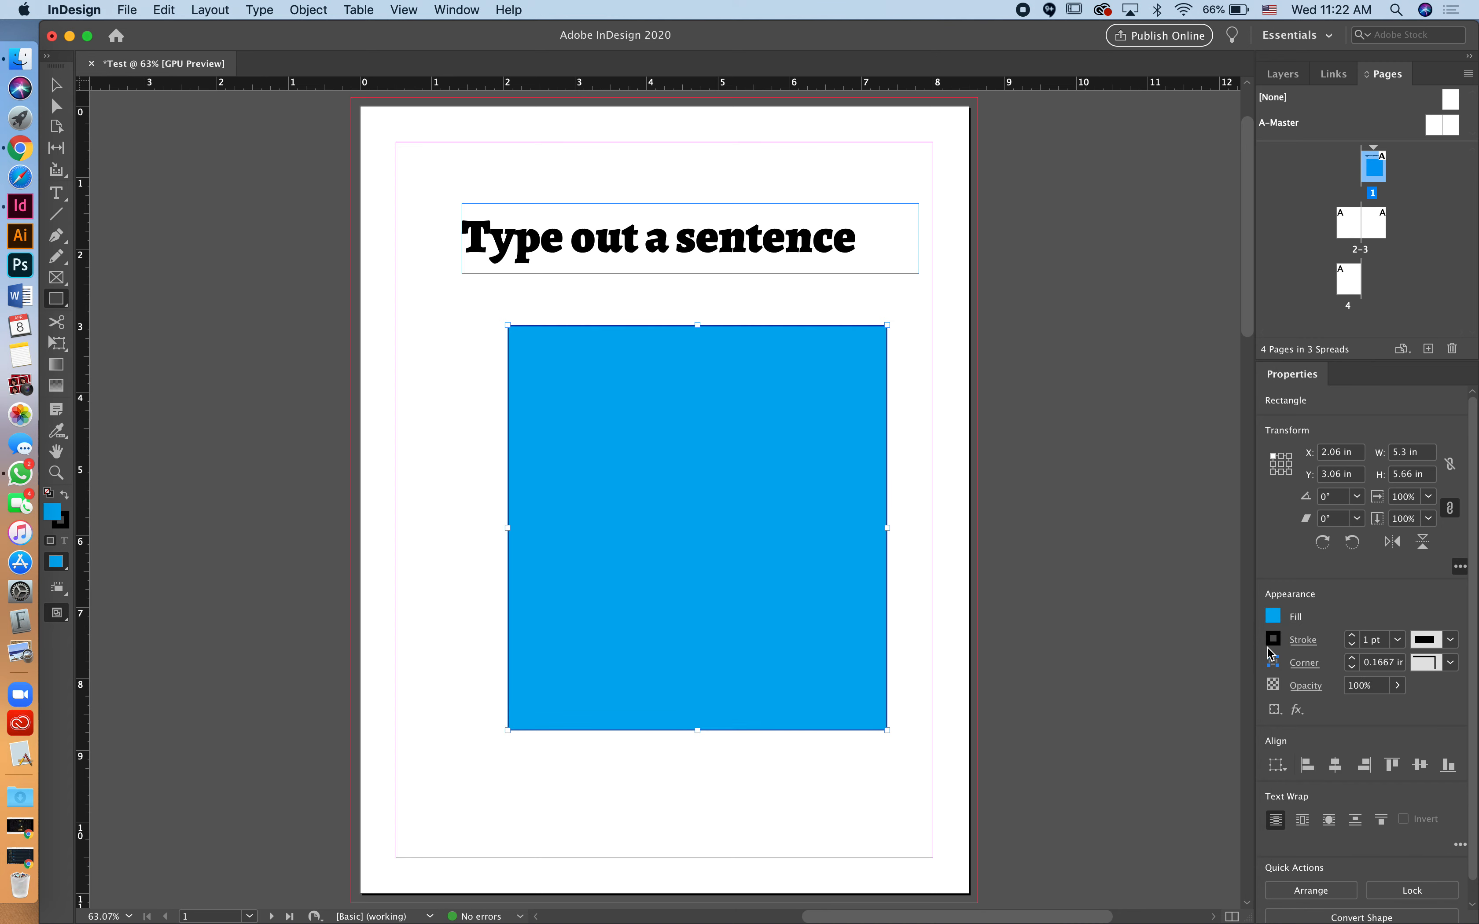
Step: Set the rectangle's stroke colour to [None]
click(1303, 643)
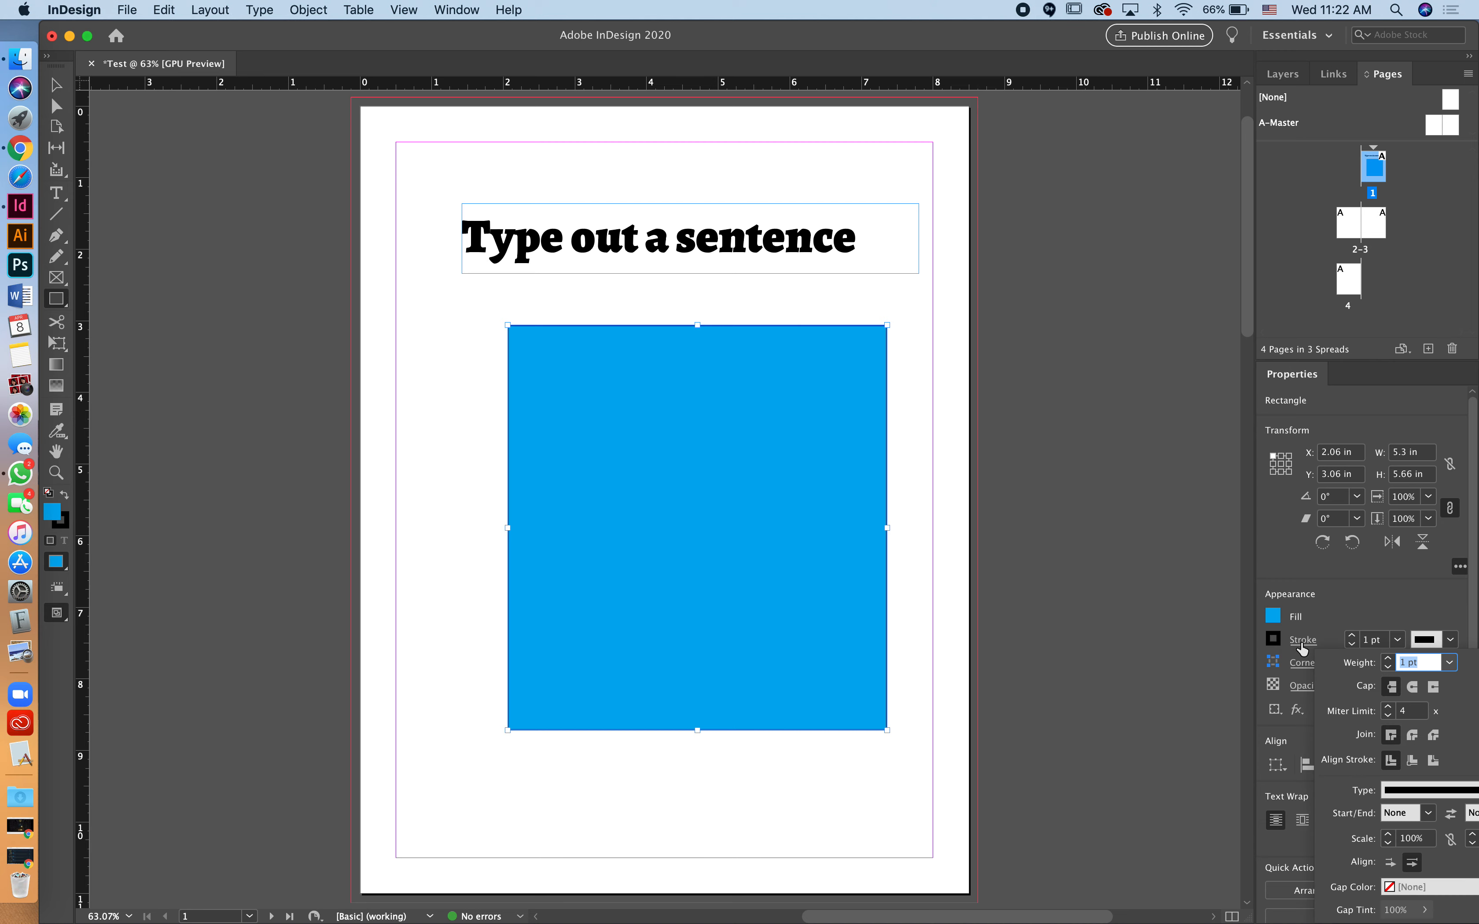
click(1303, 649)
click(1273, 639)
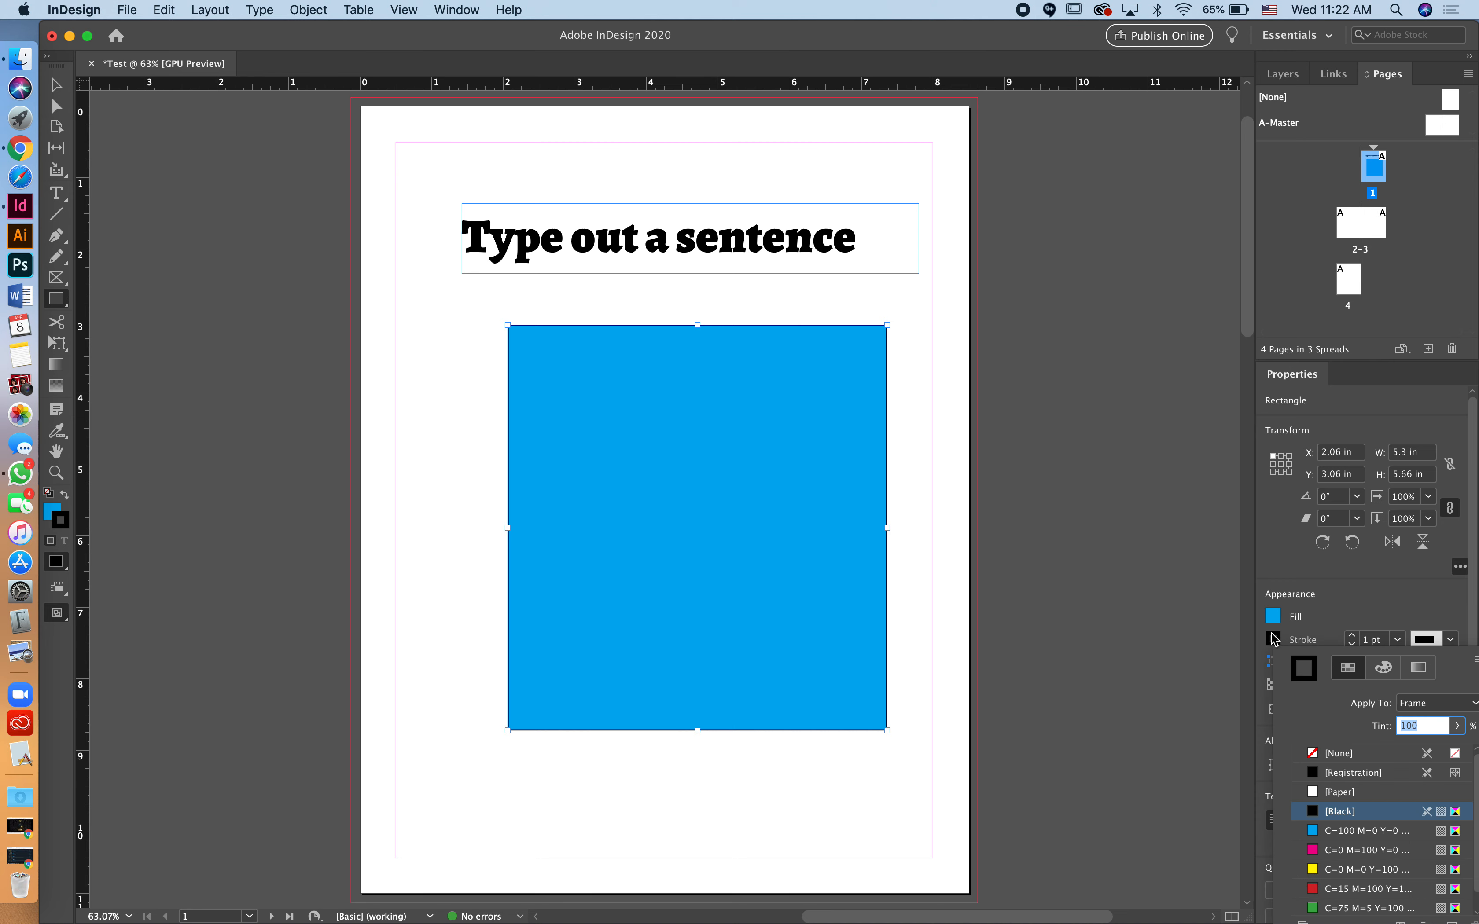
click(1273, 639)
click(1273, 639)
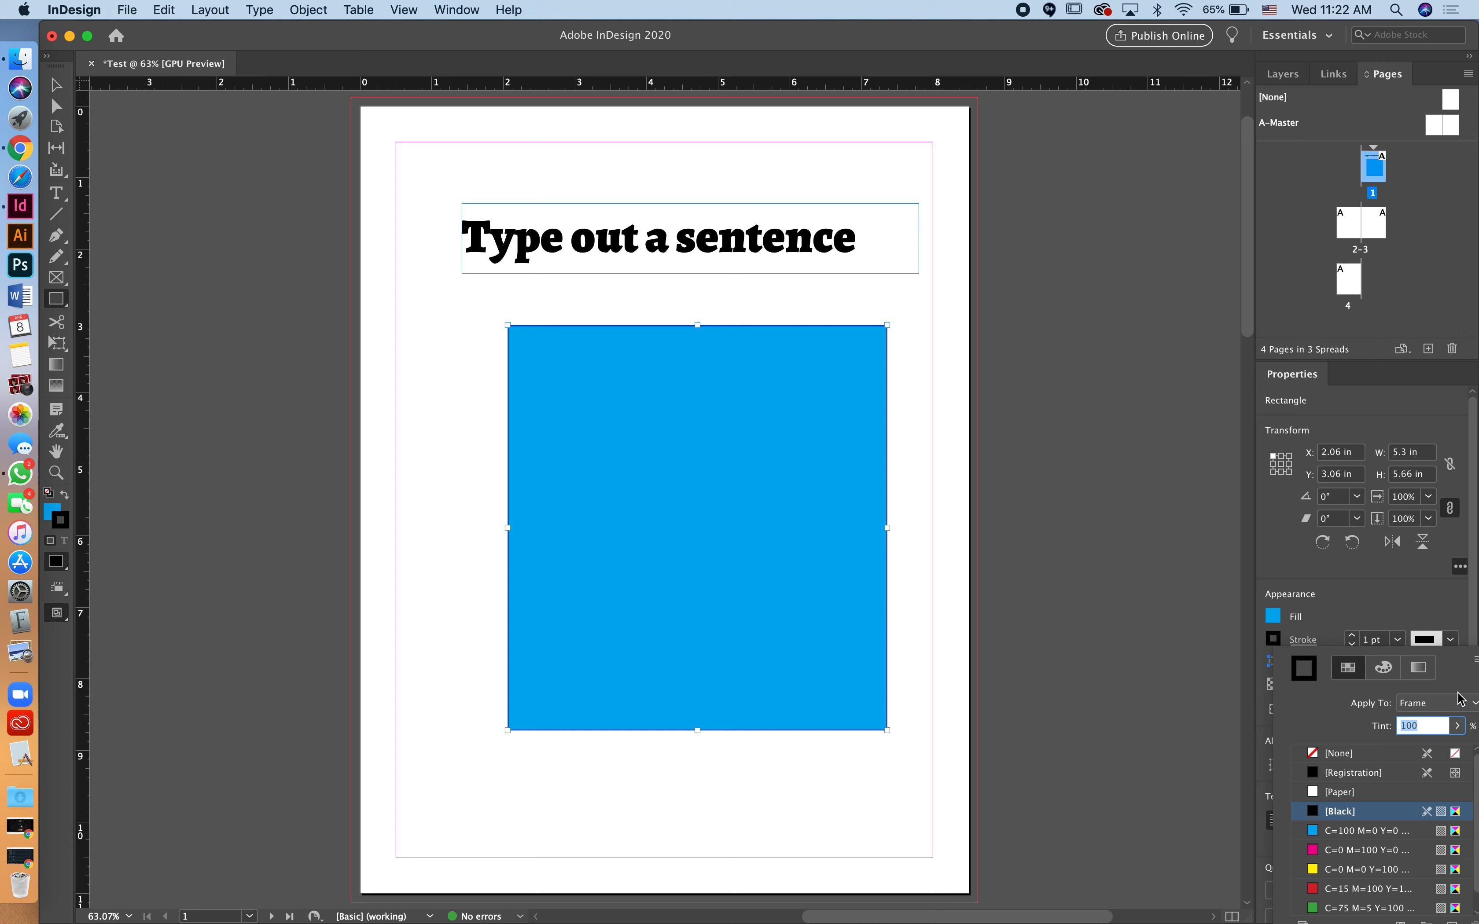
click(1350, 753)
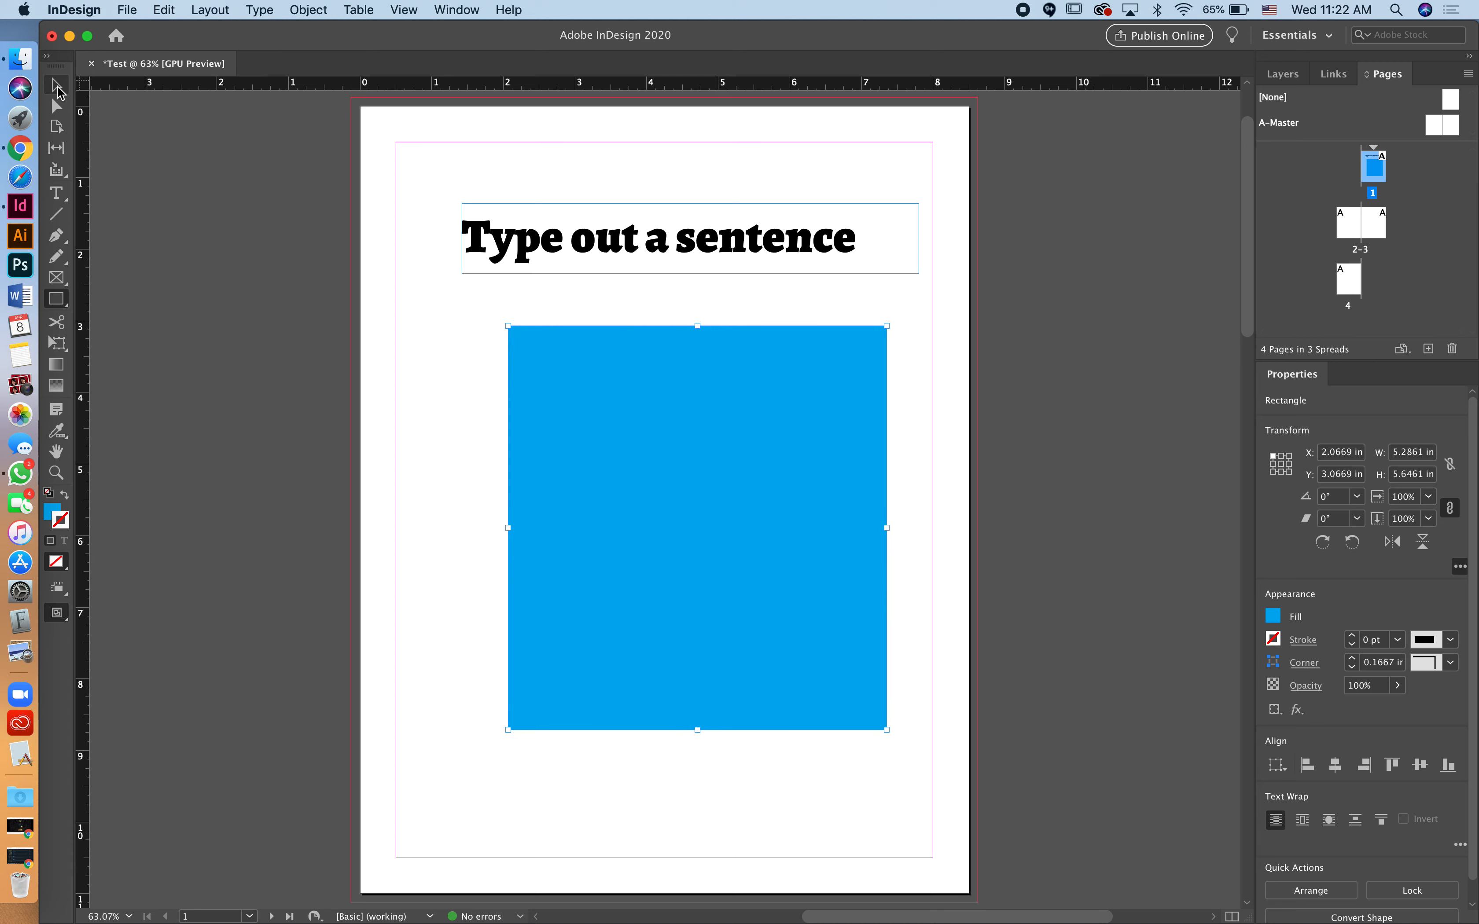
click(299, 269)
click(806, 474)
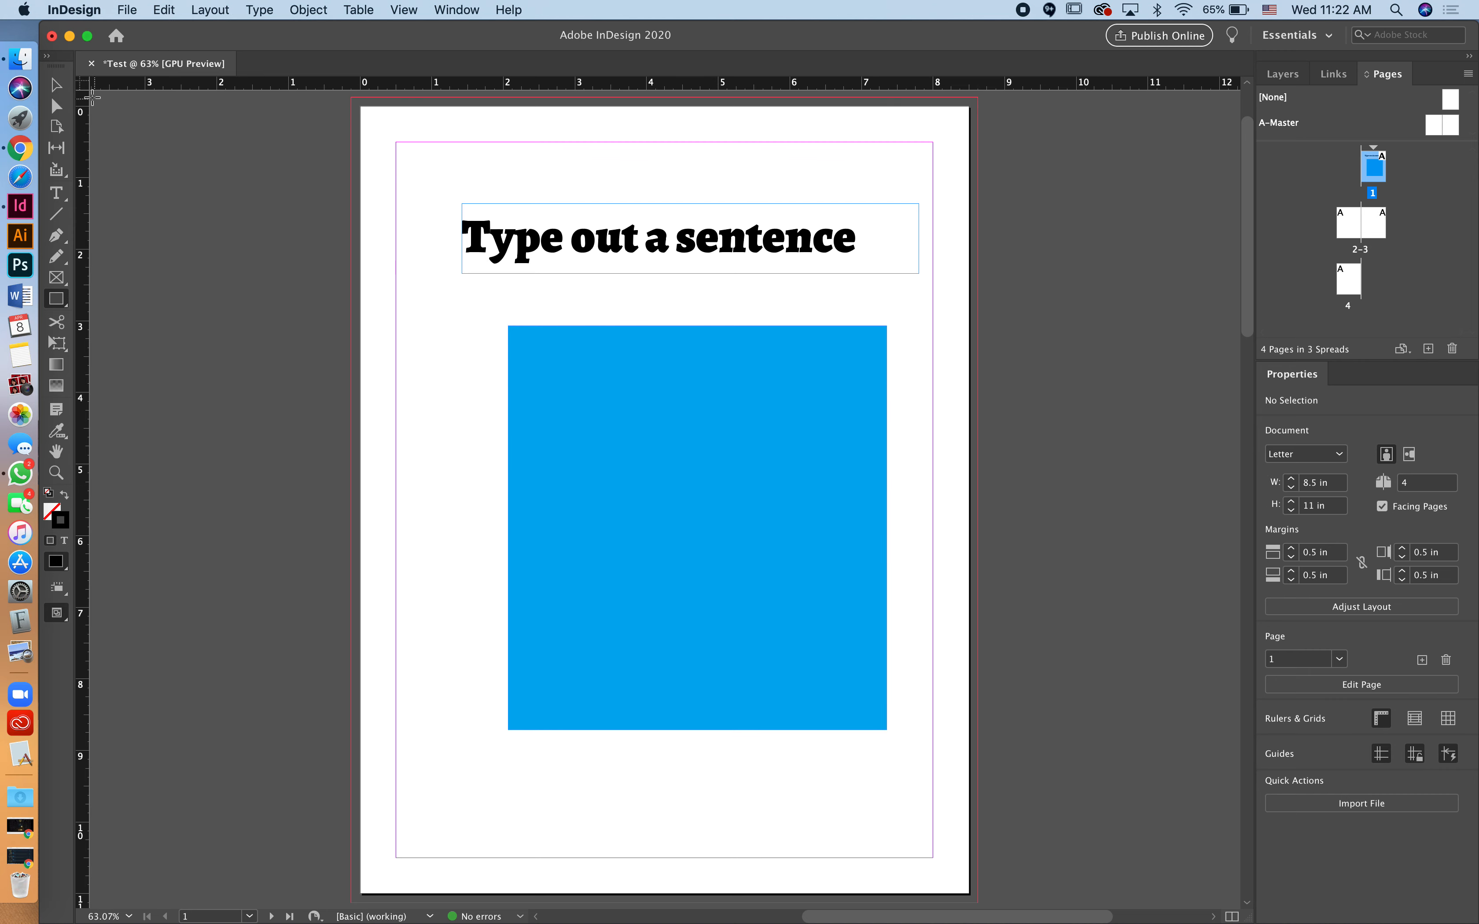
Step: Select the cyan rectangle and inspect its fill in the Color Picker without changing it
click(58, 86)
click(772, 534)
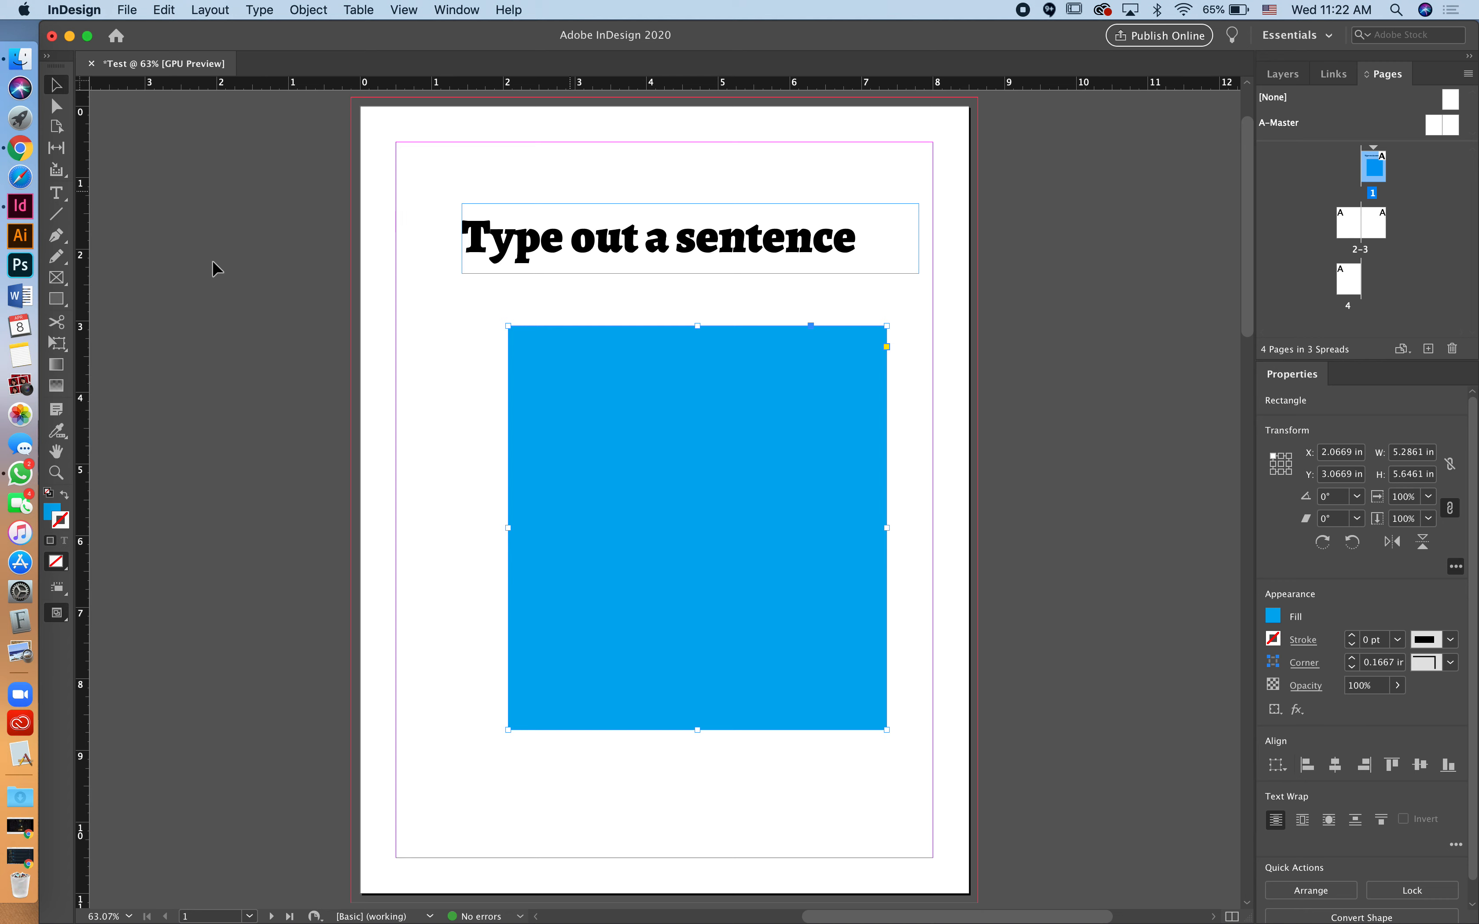
double_click(53, 510)
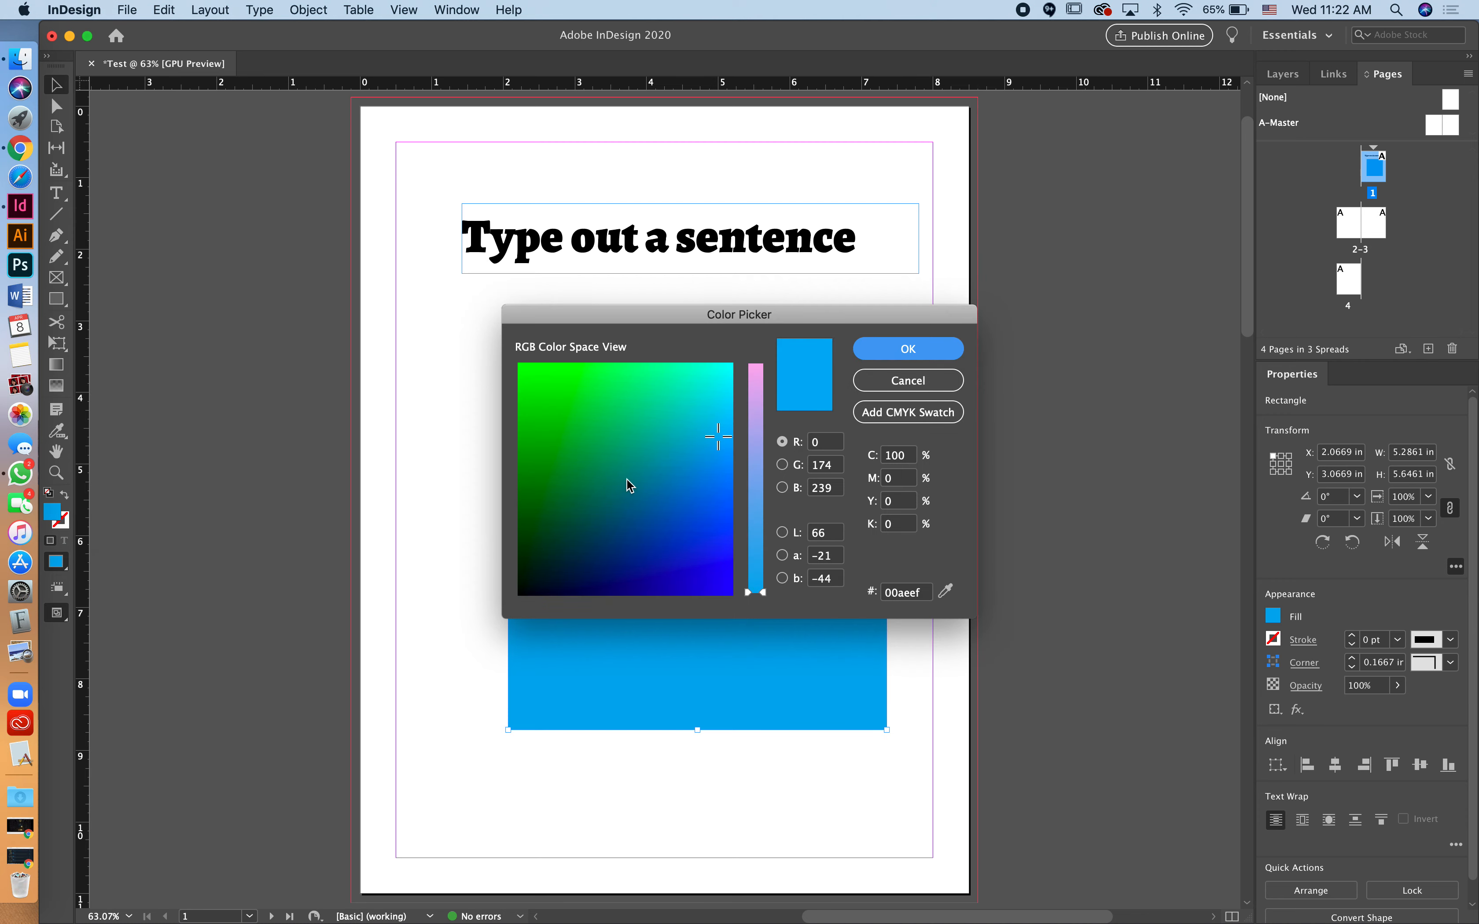
click(930, 382)
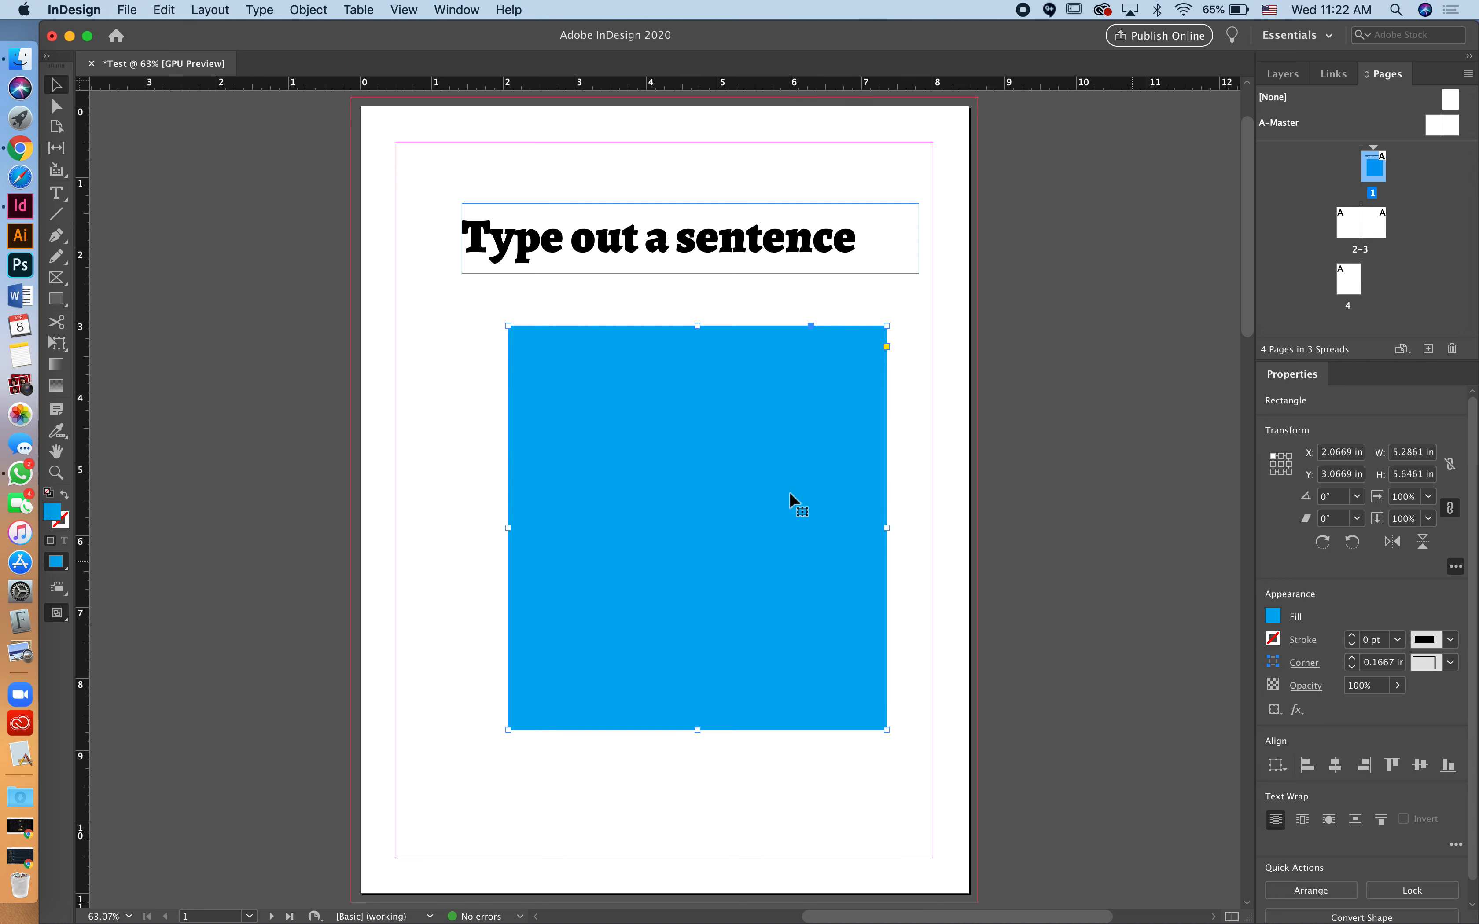
Step: Open and close the rectangle's Fill swatches, then bring up the Window menu's panel list
click(1274, 616)
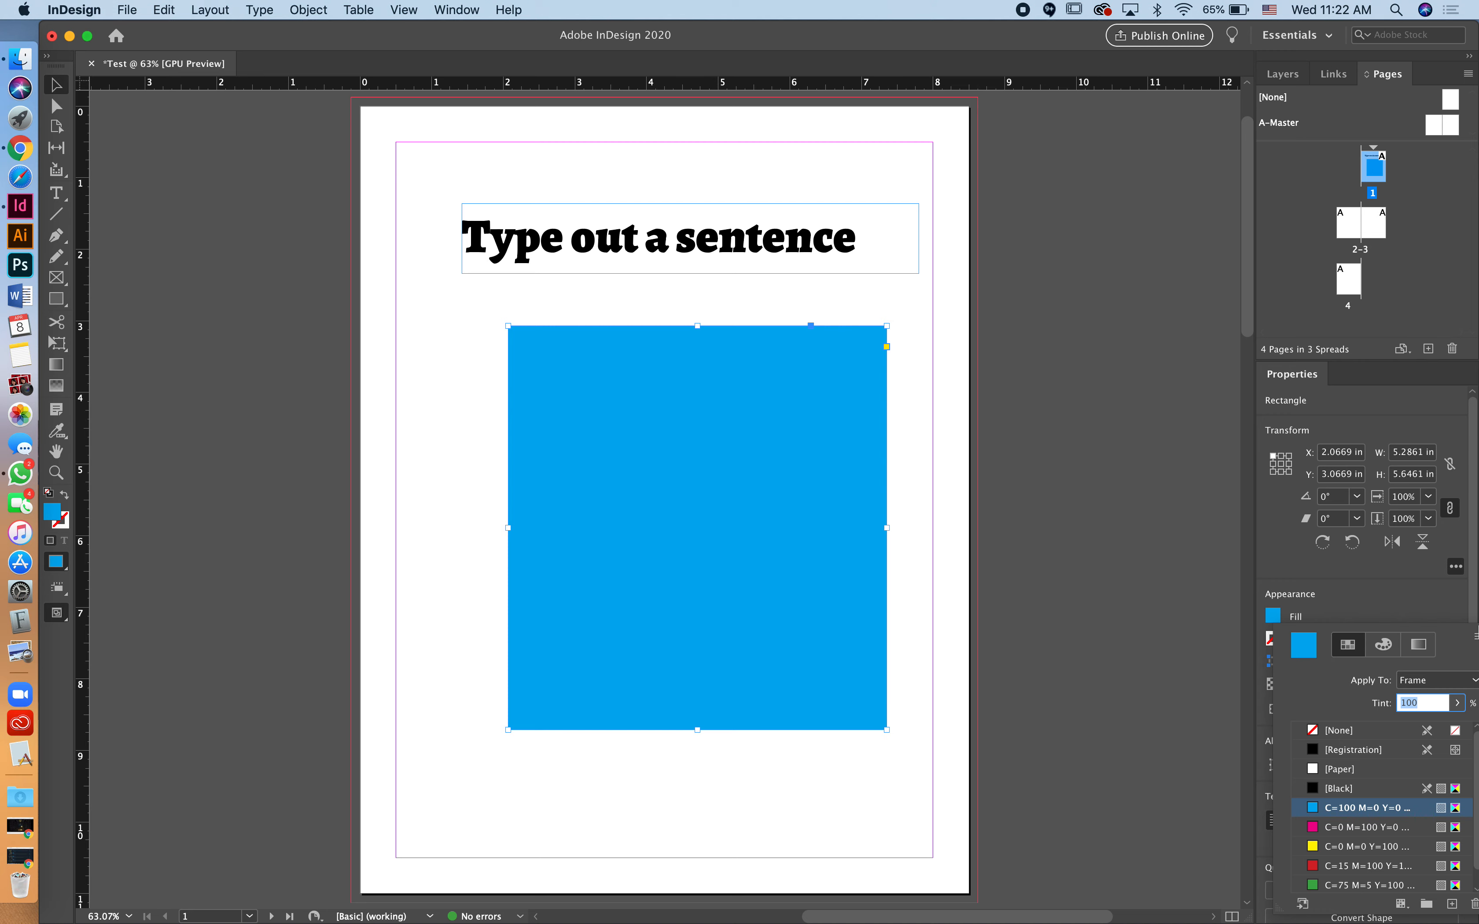
click(1343, 584)
click(463, 8)
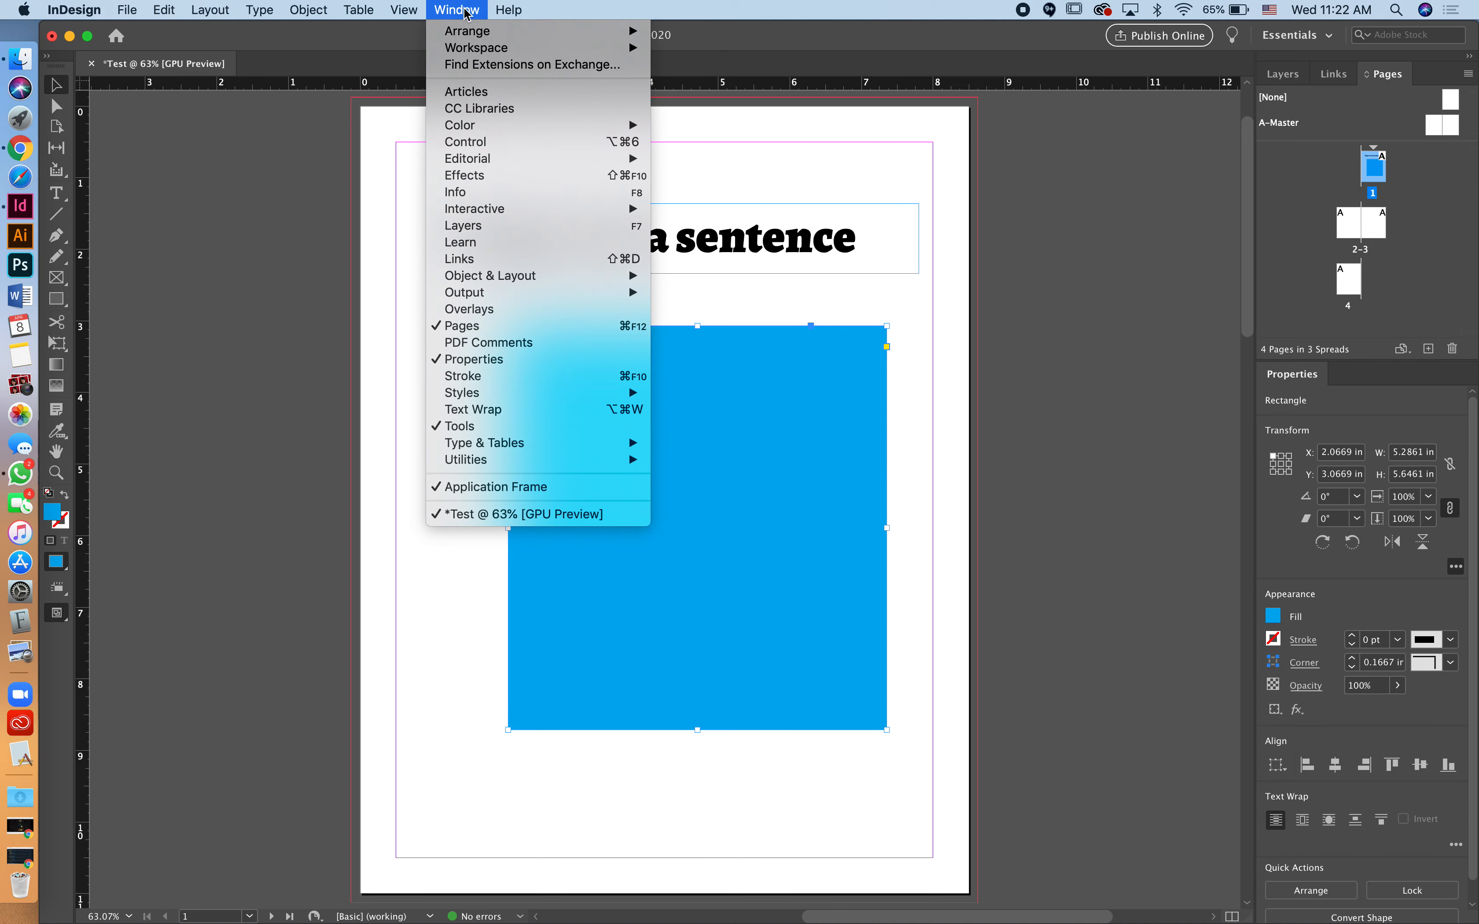